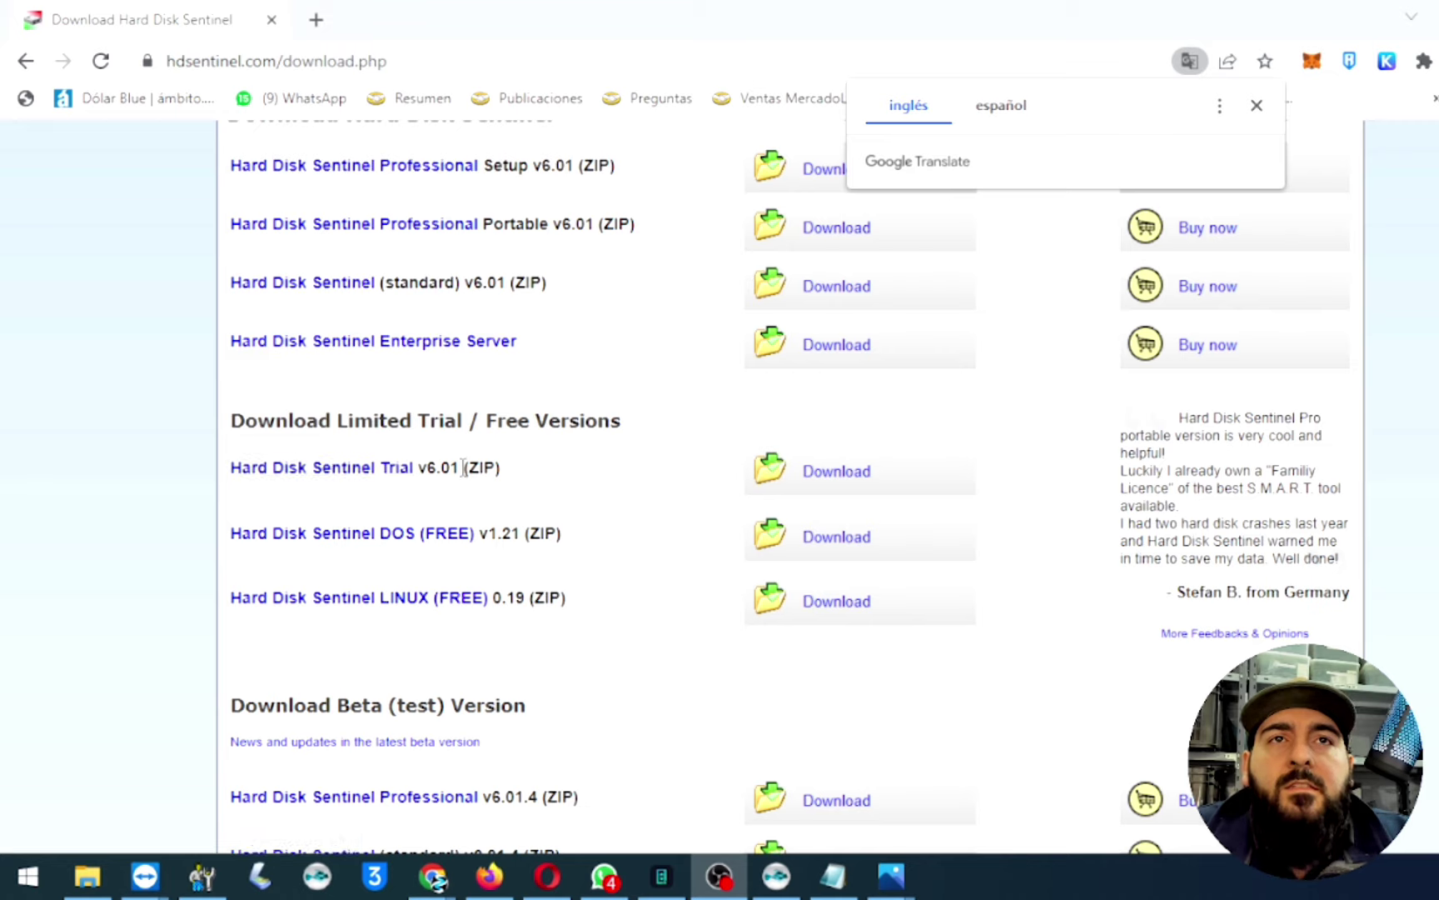
- Download the Hard Disk Sentinel Trial v6.01 ZIP from the limited trial and free versions section
click(840, 476)
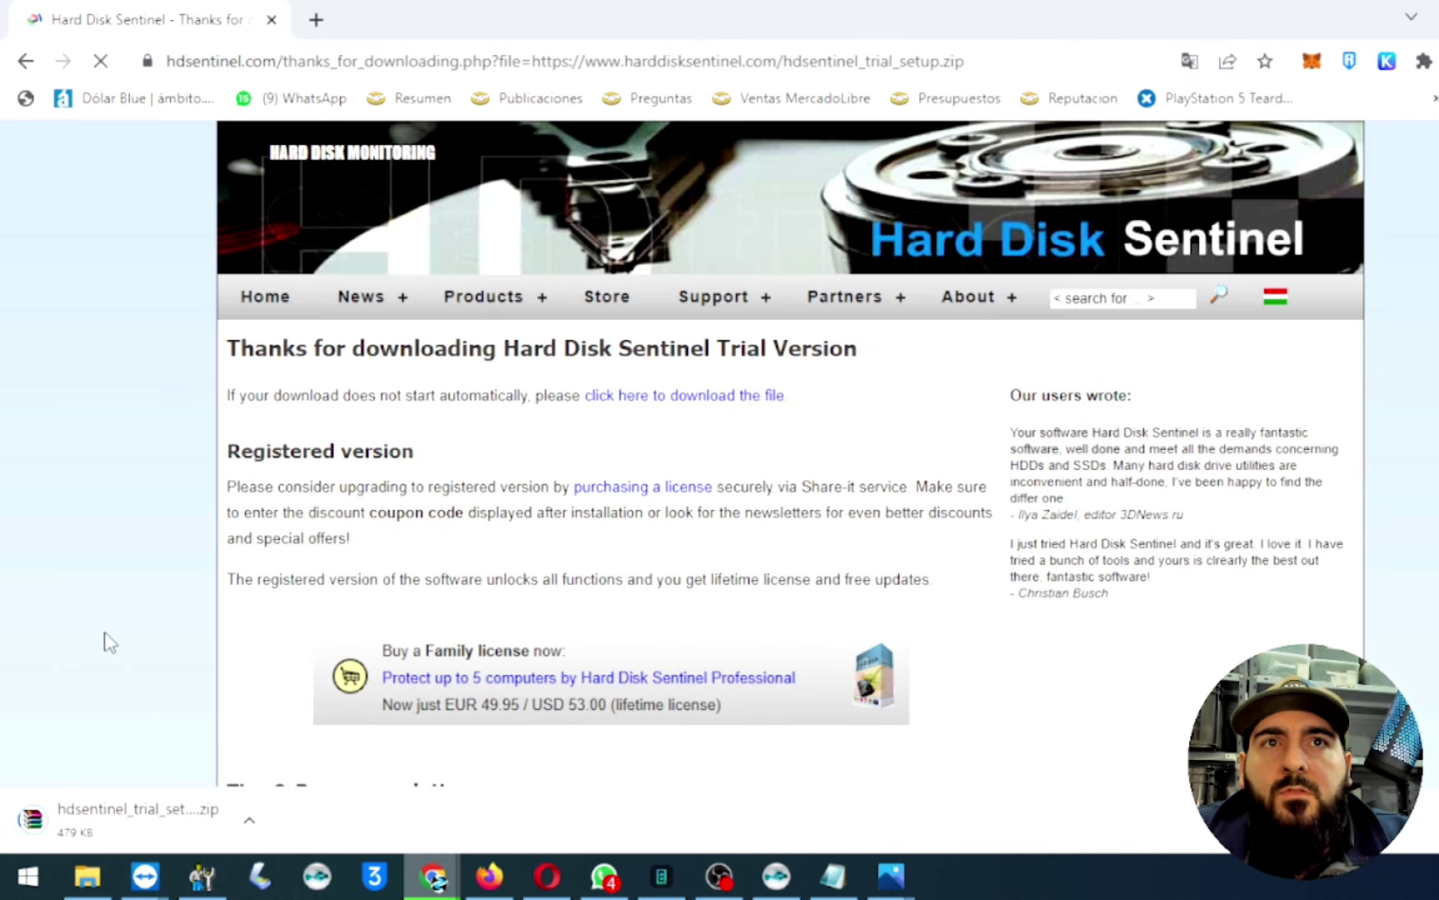
scroll(142, 593, down, 1)
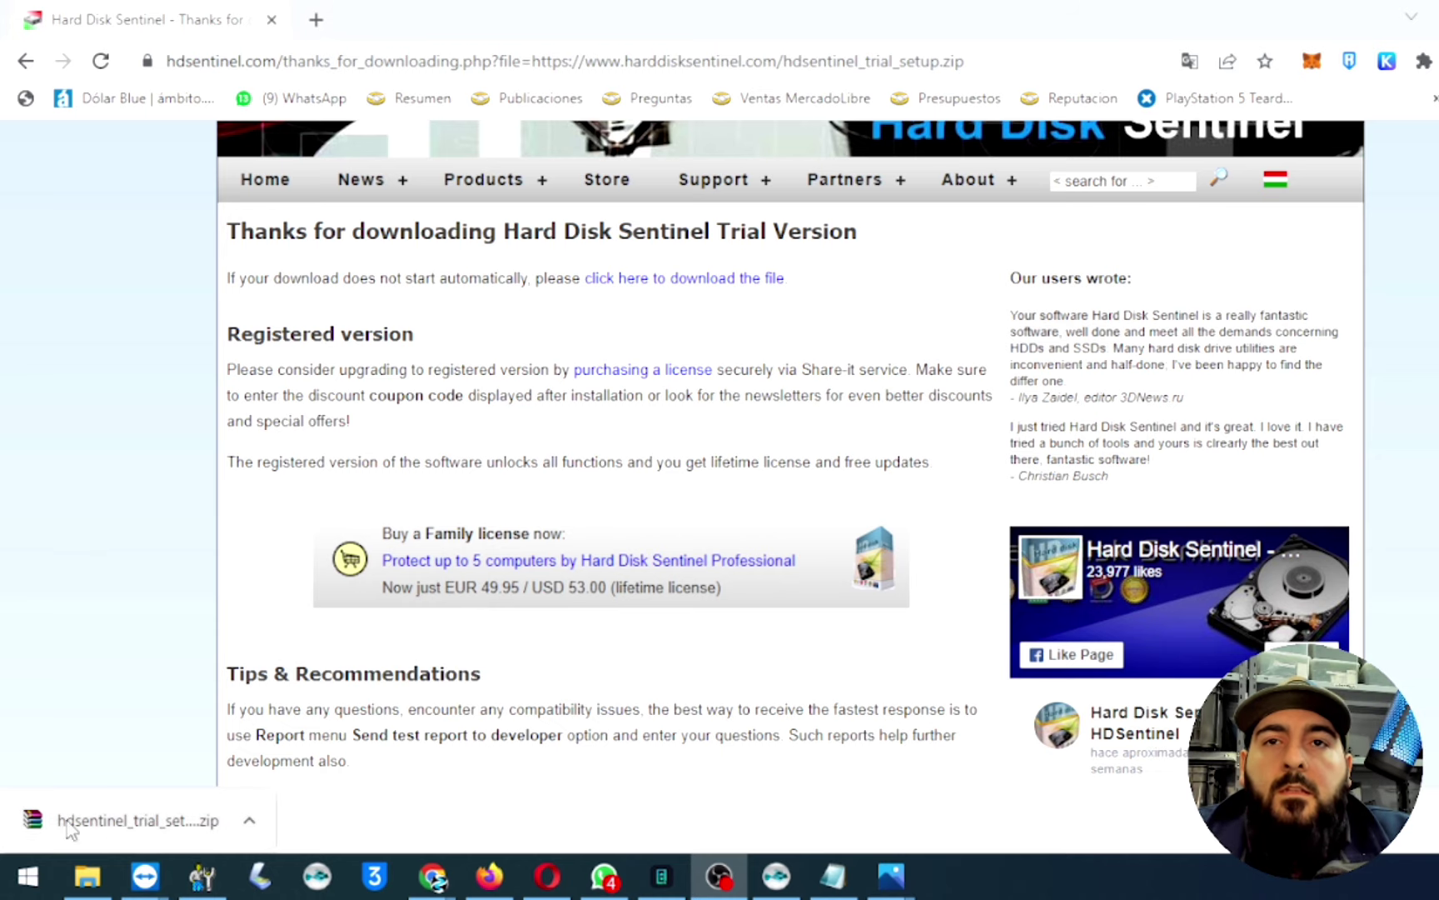
click(249, 820)
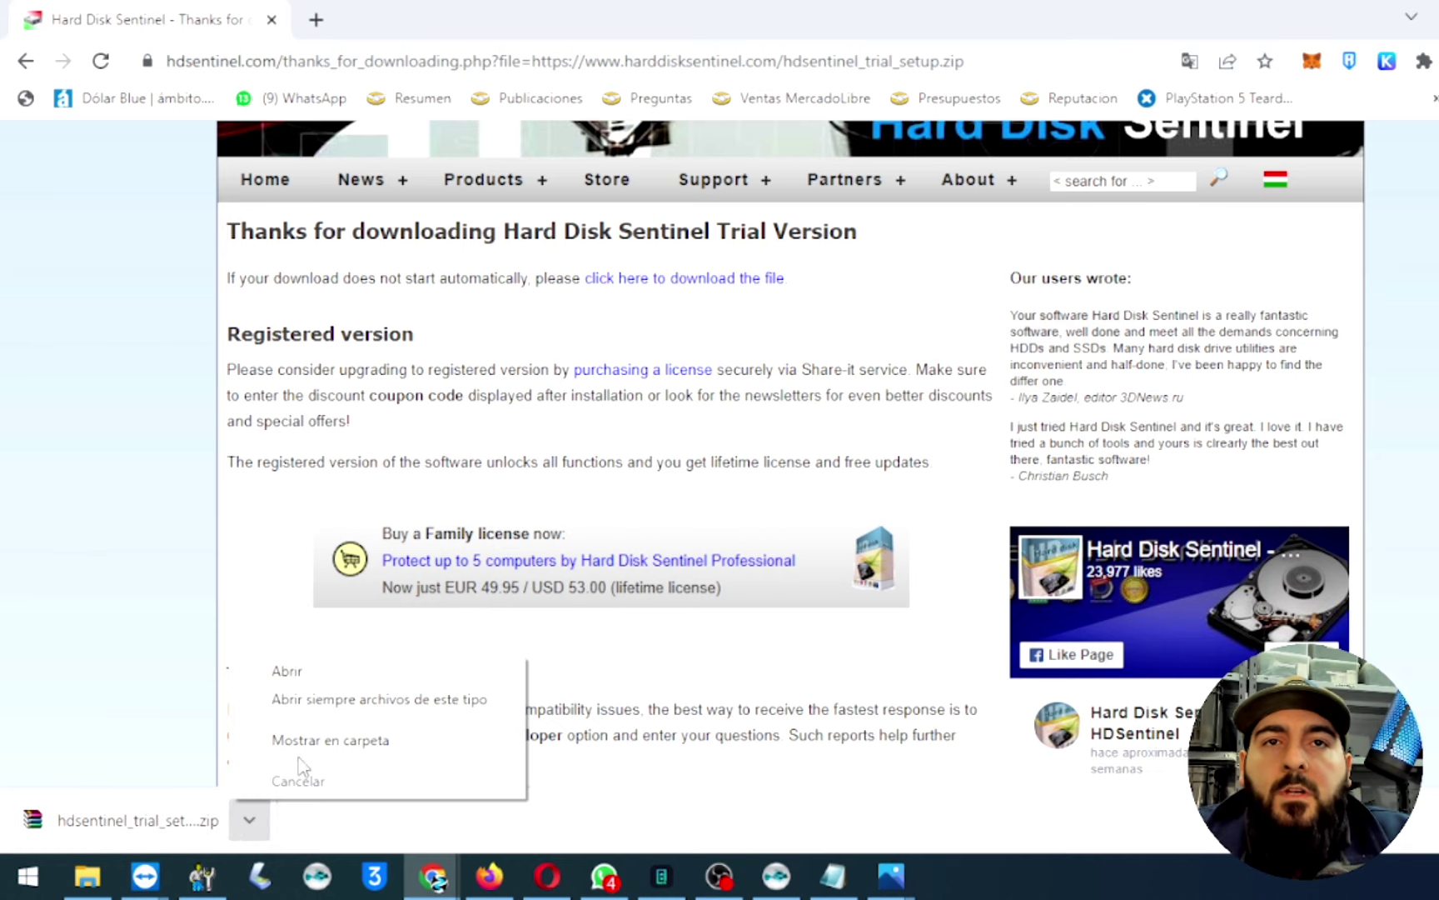
click(117, 607)
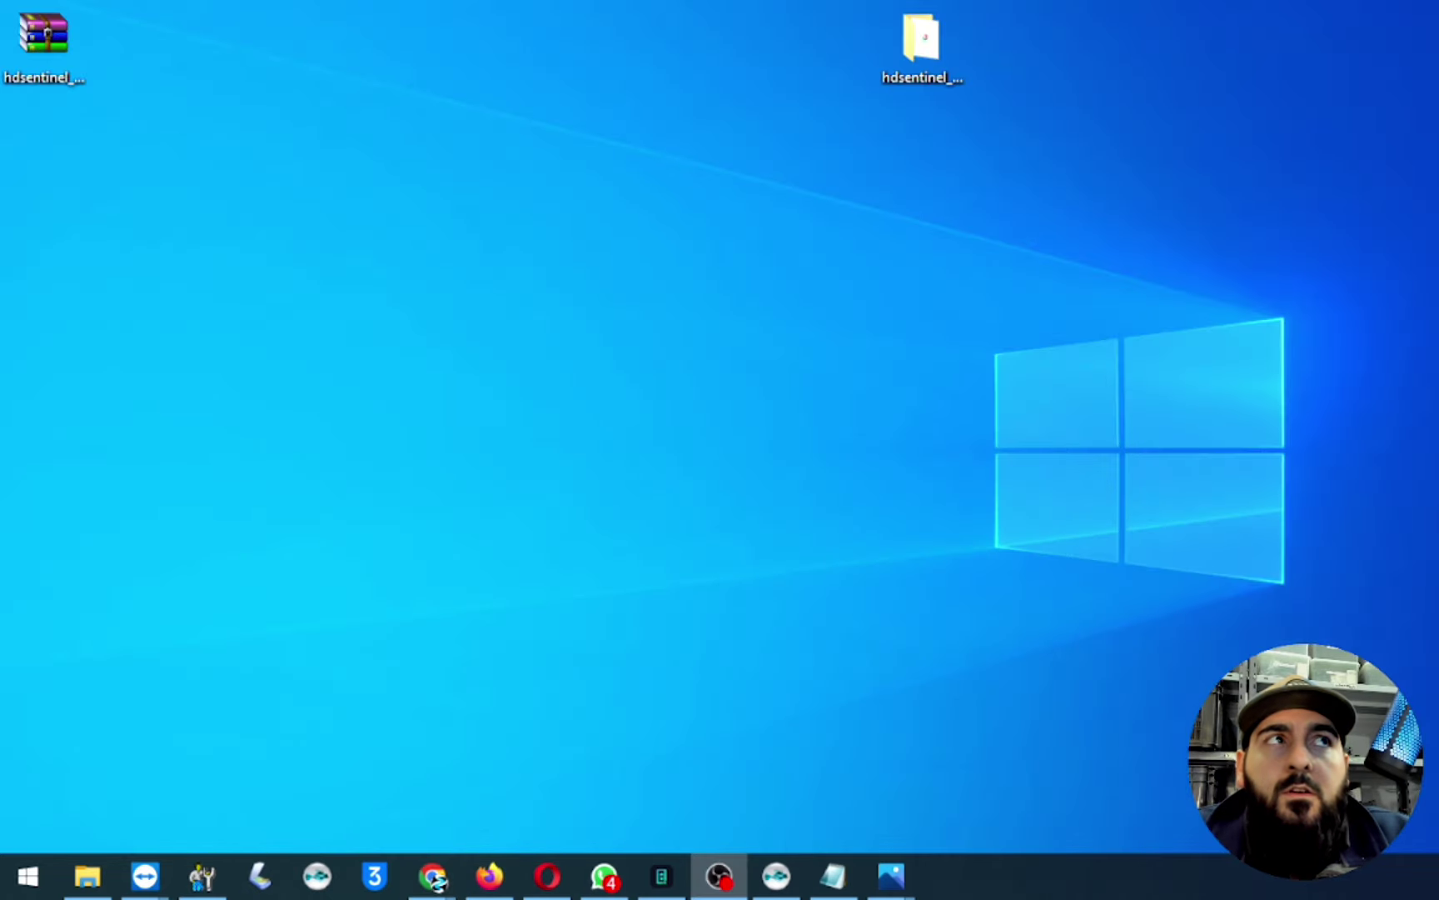
click(47, 41)
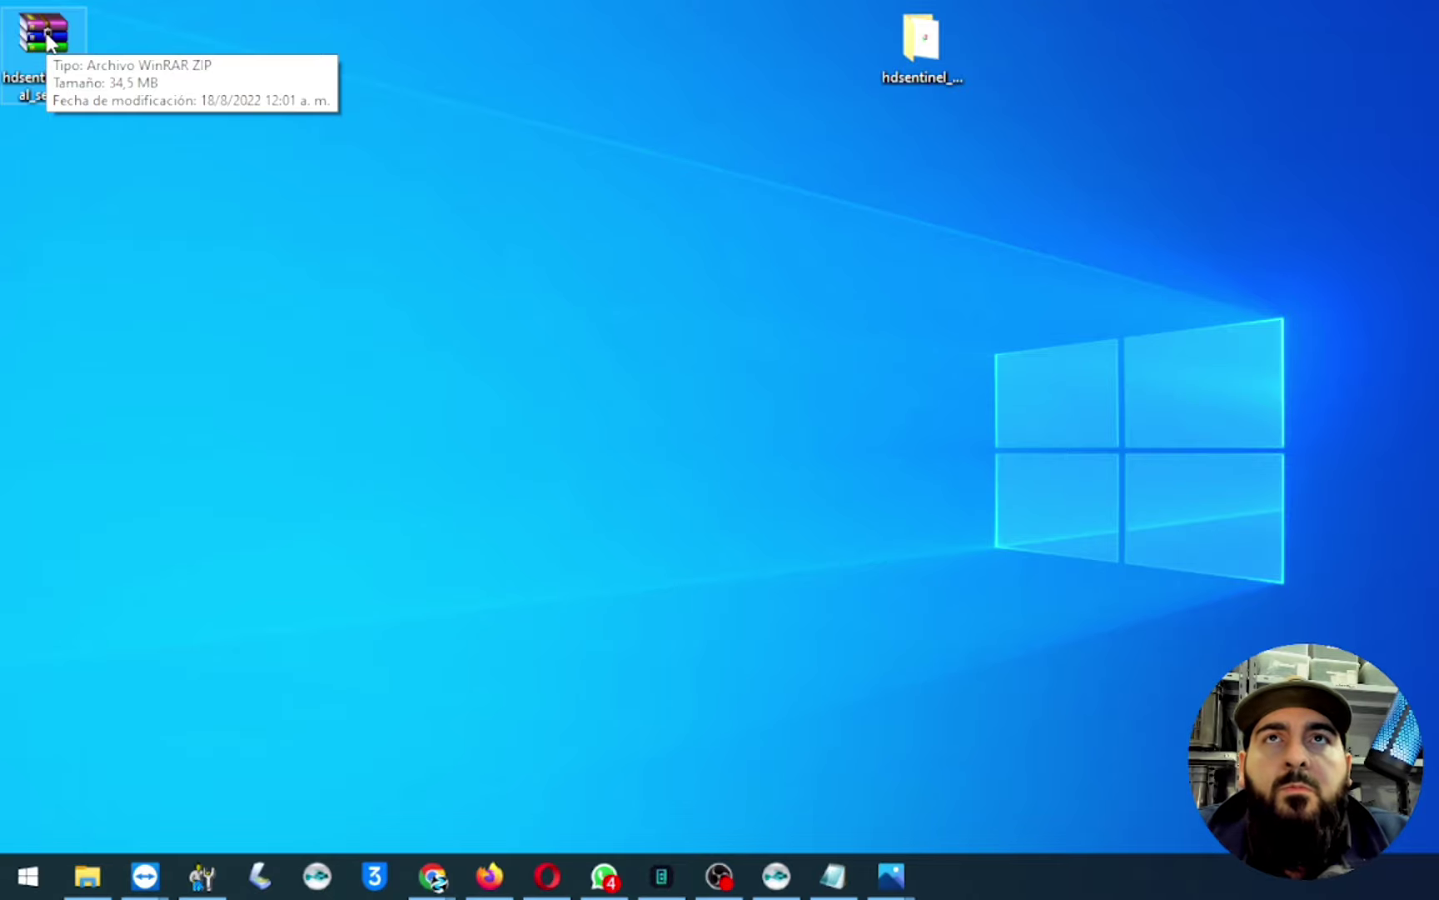
right_click(48, 41)
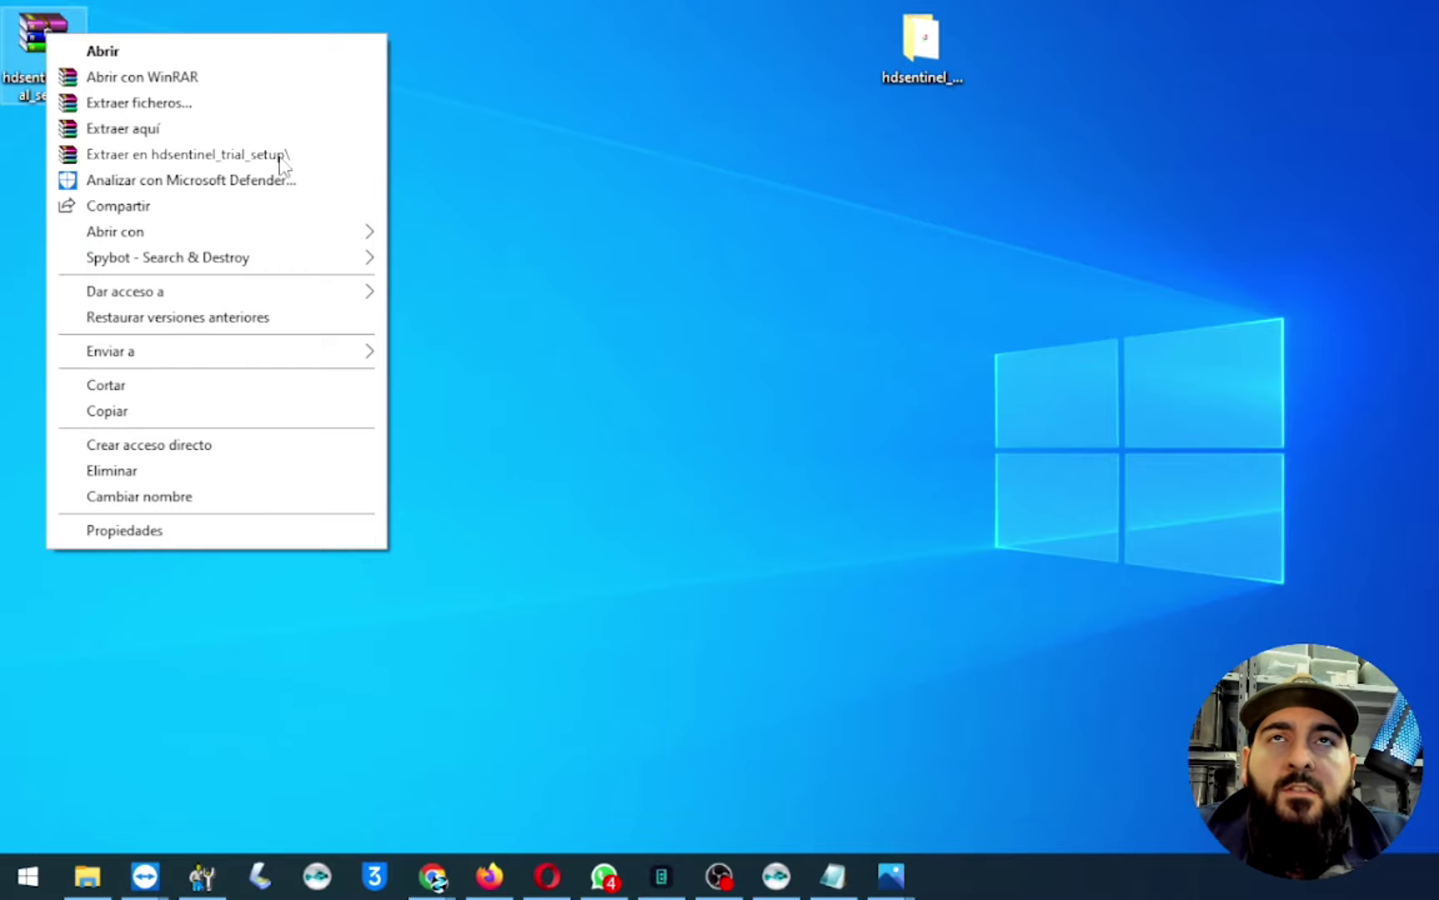
click(550, 137)
- Run hdsentinel_pro_setup from the extracted hdsentinel_trial_setup folder and accept Español as the installation language
click(932, 55)
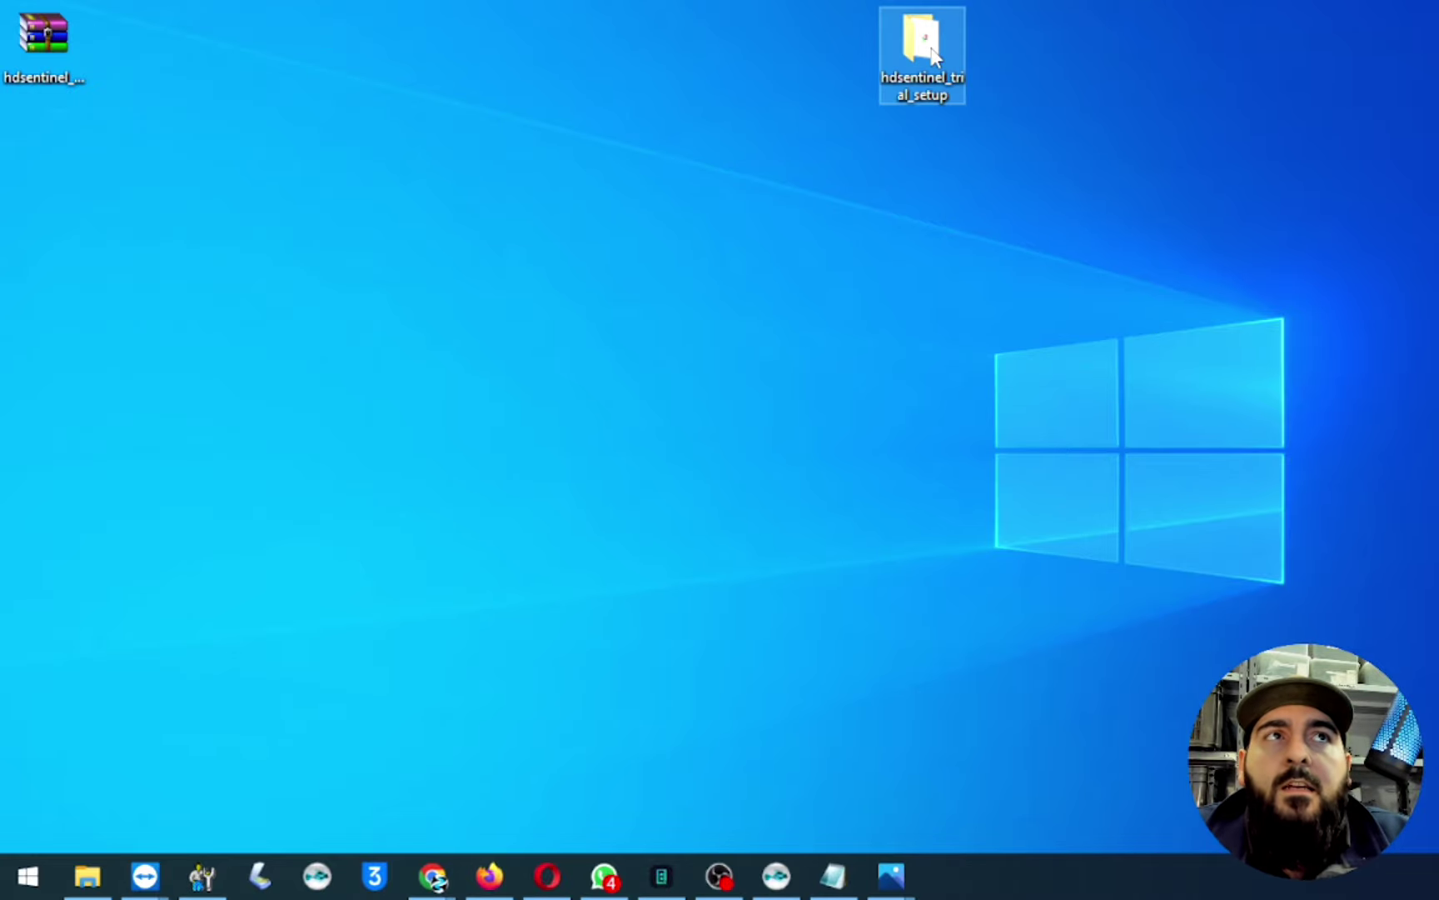
double_click(933, 55)
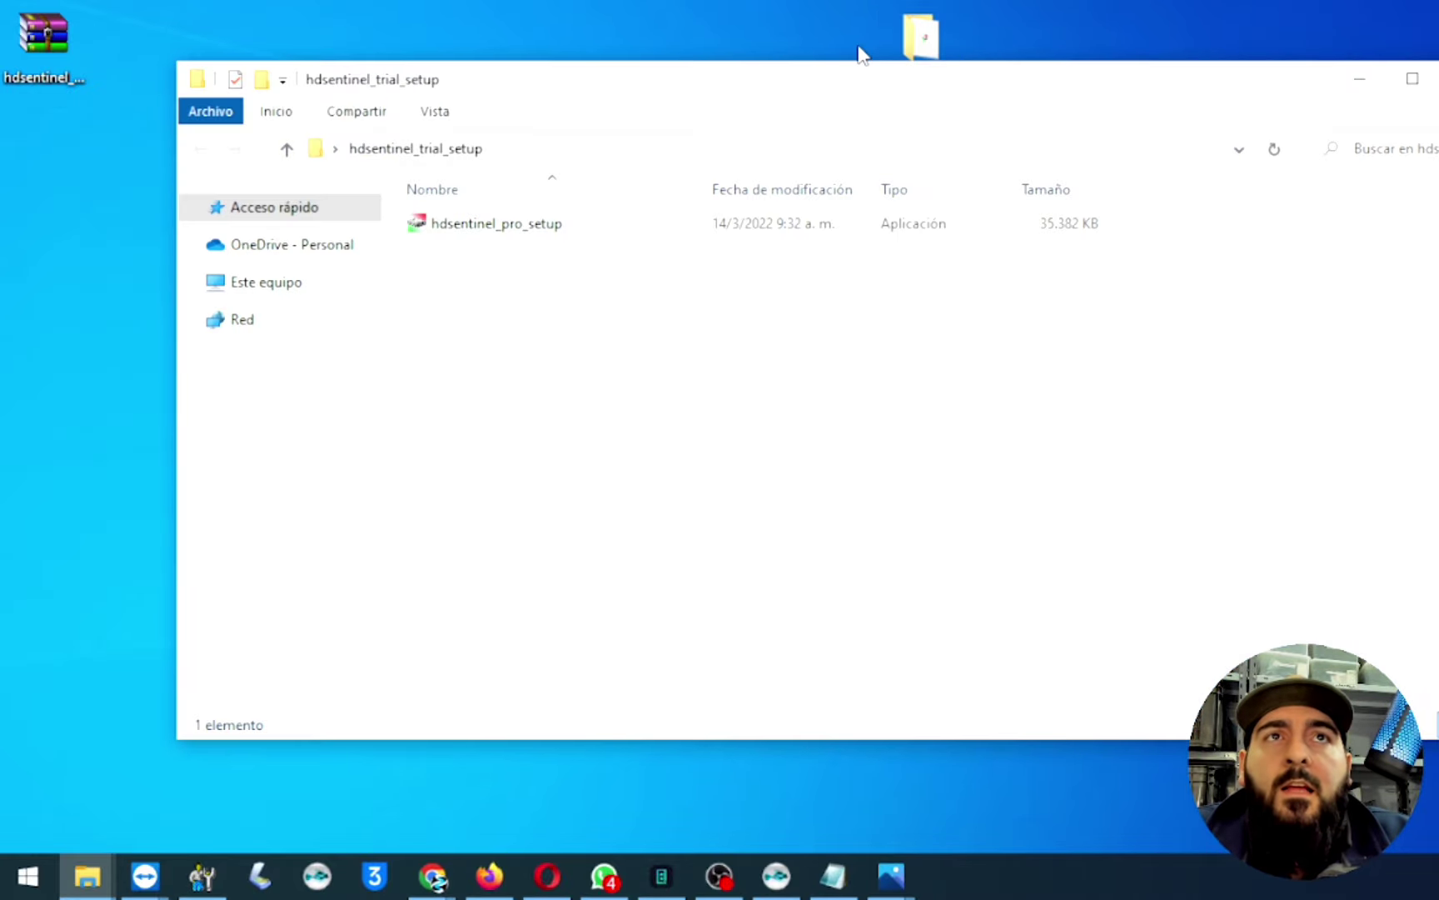
double_click(454, 229)
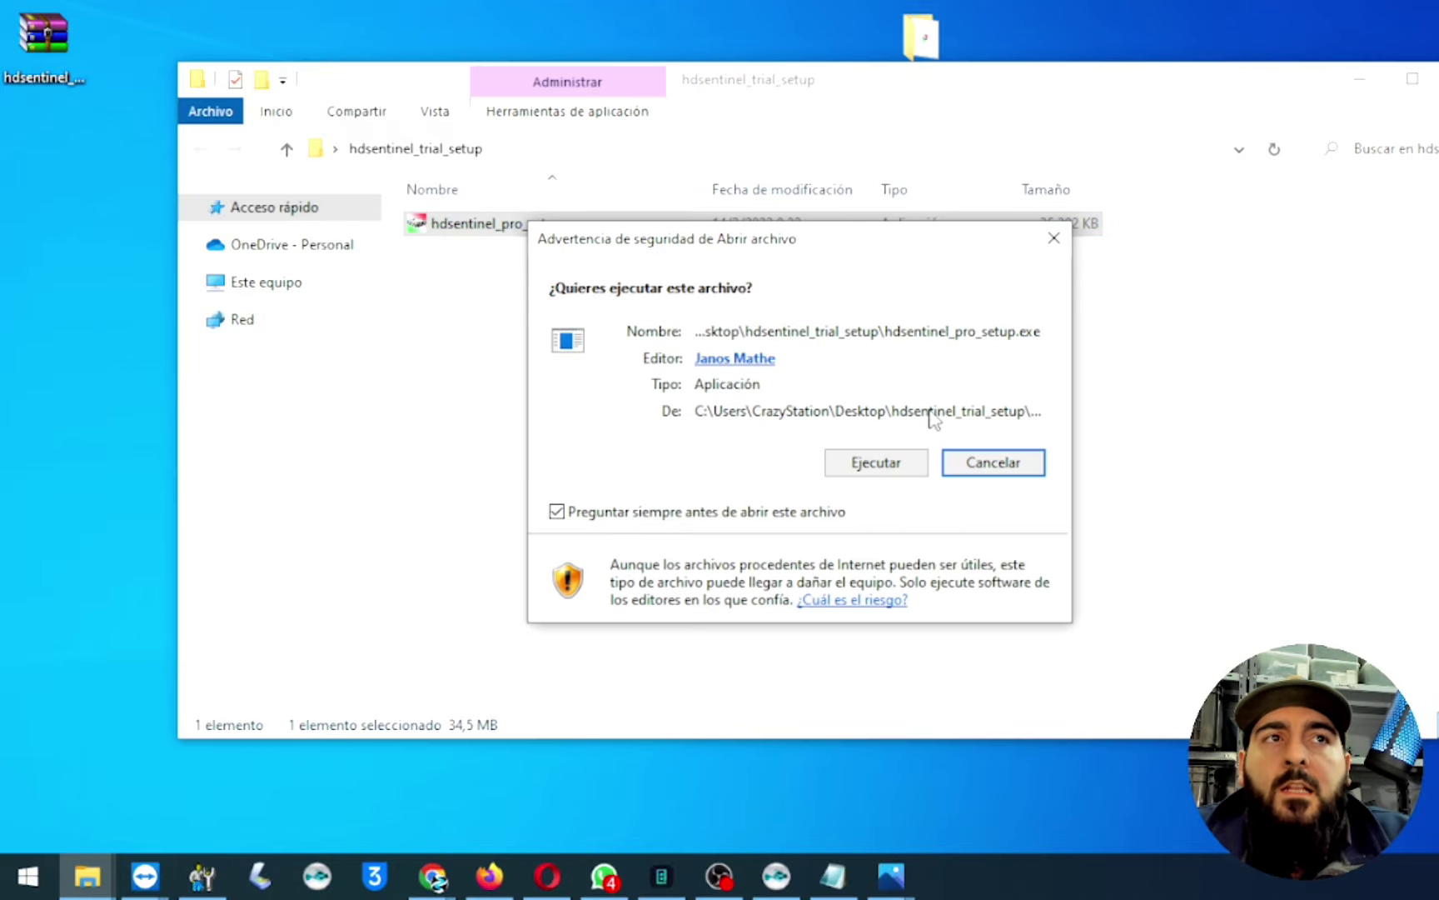
click(874, 465)
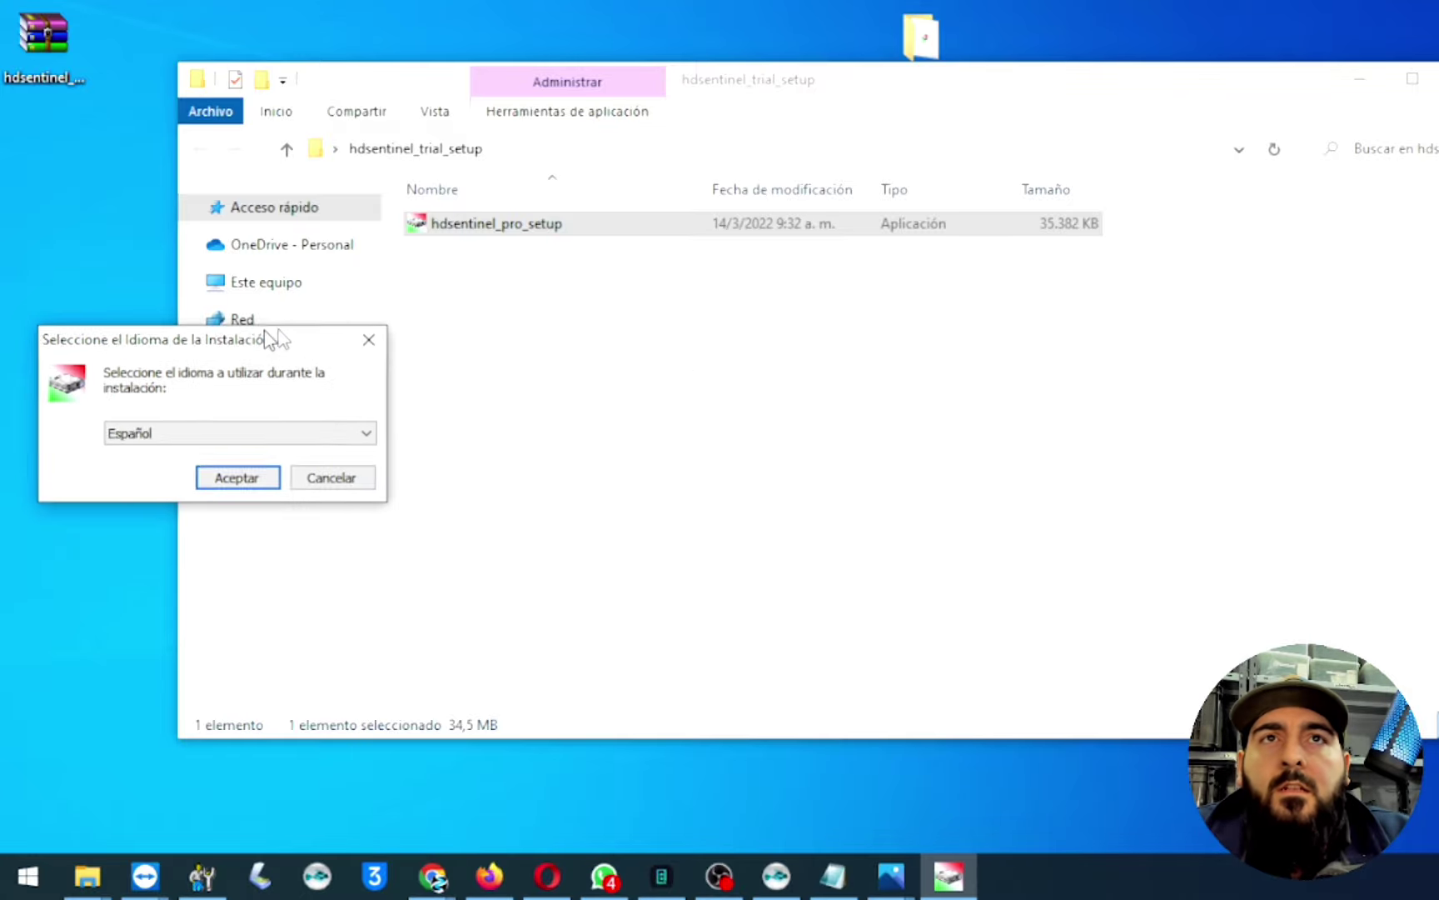
drag(266, 334, 861, 285)
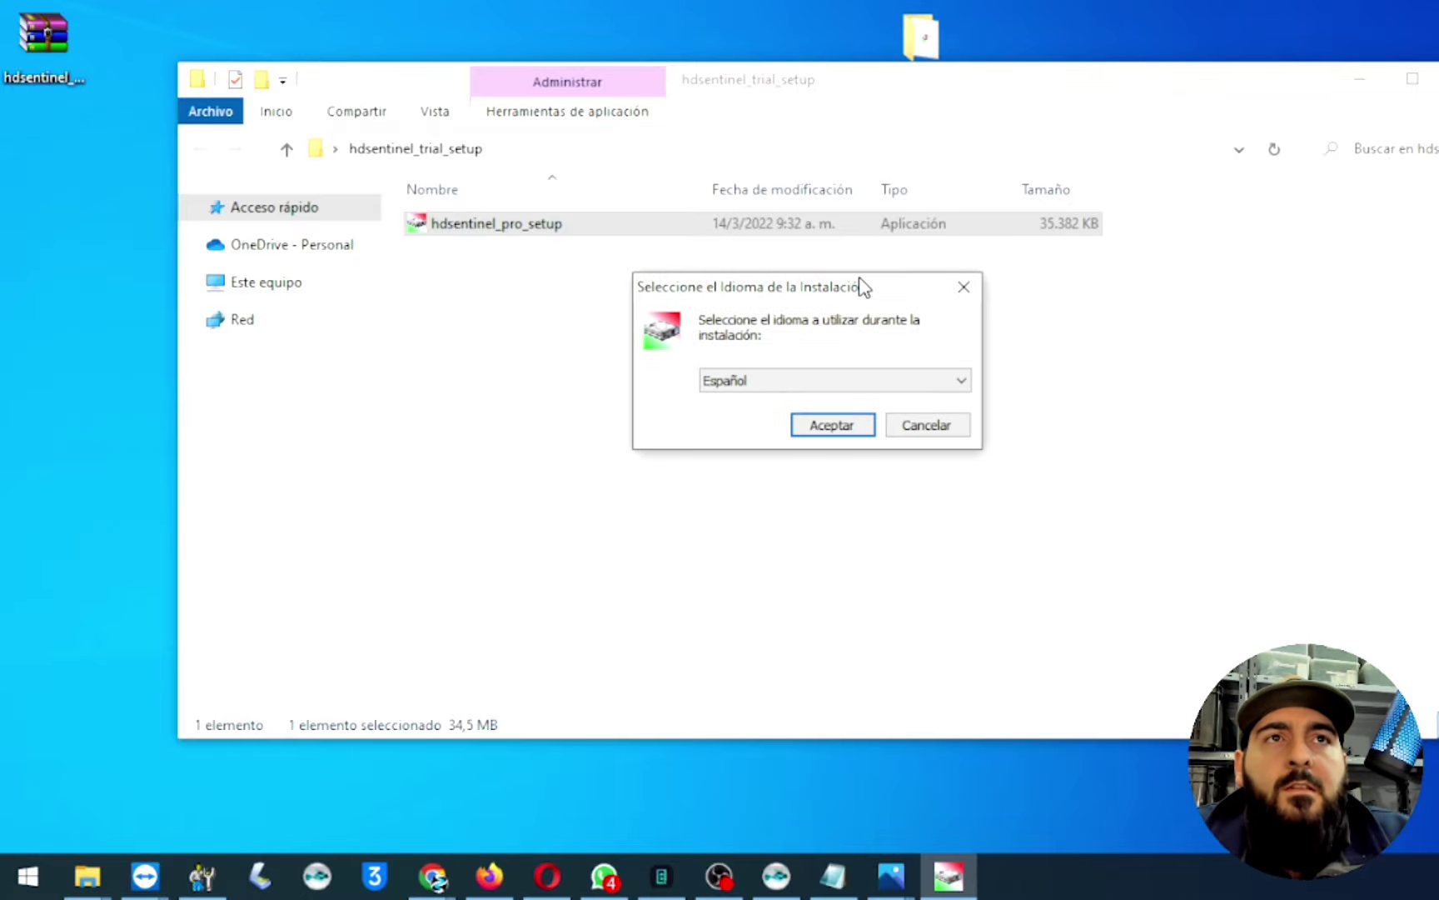
click(822, 437)
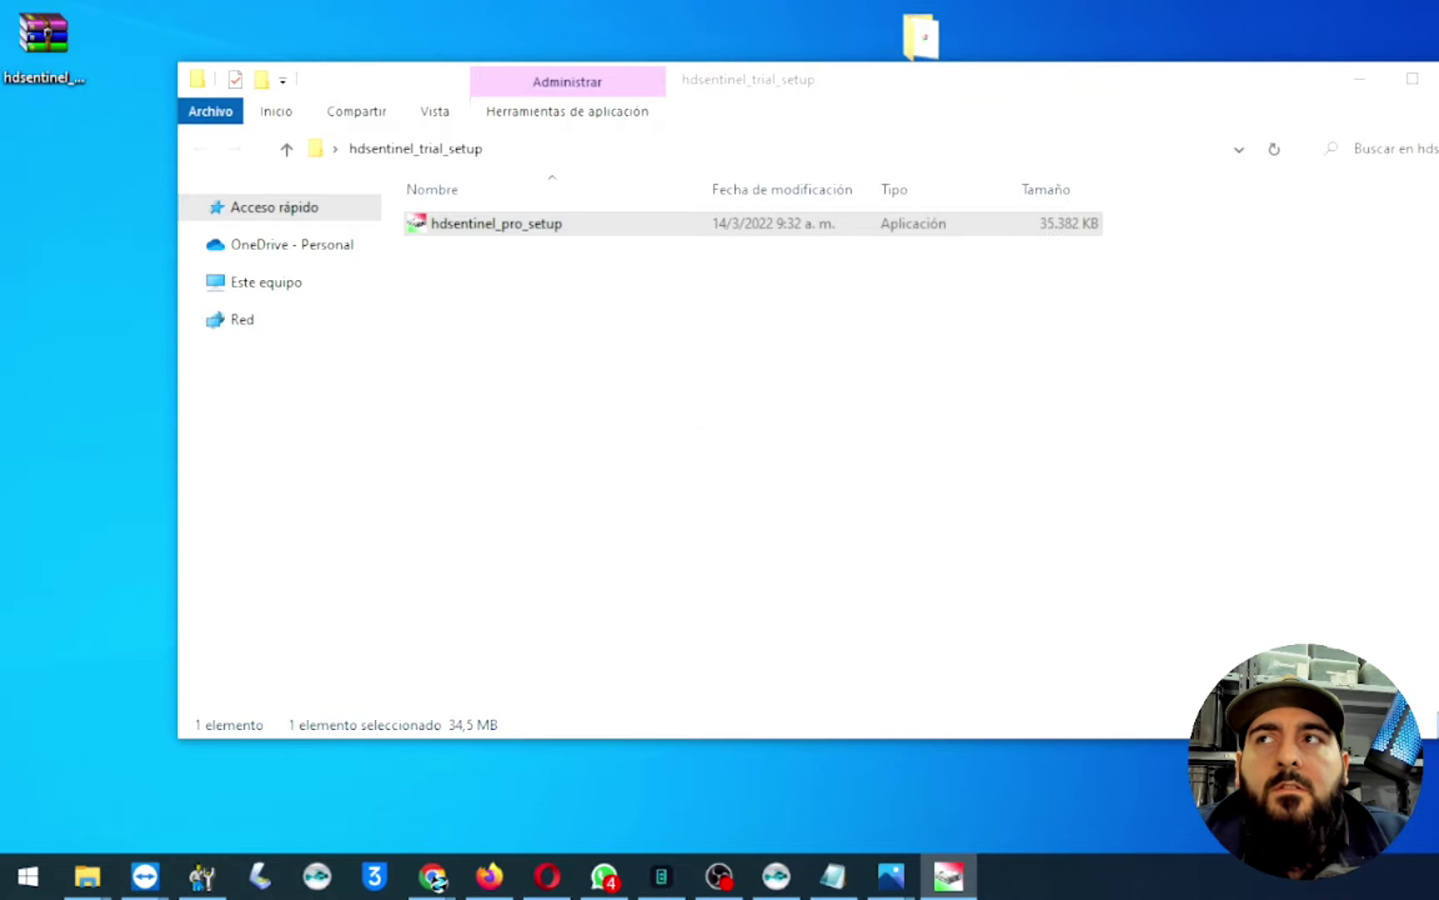
- Accept the license agreement and keep the default destination and Start menu folders for Hard Disk Sentinel
drag(607, 180, 845, 161)
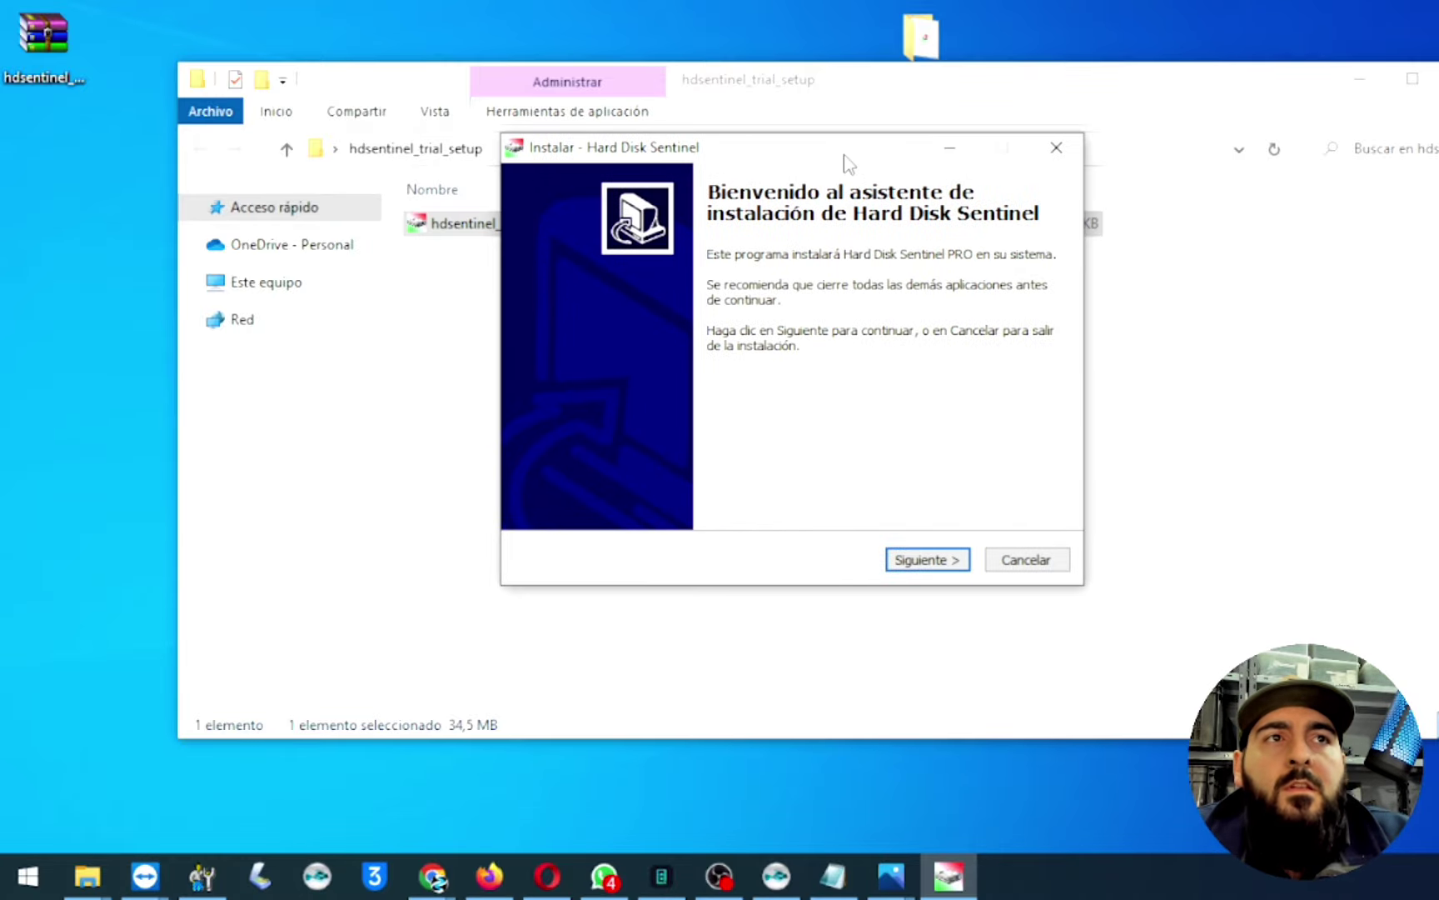
click(916, 564)
click(623, 488)
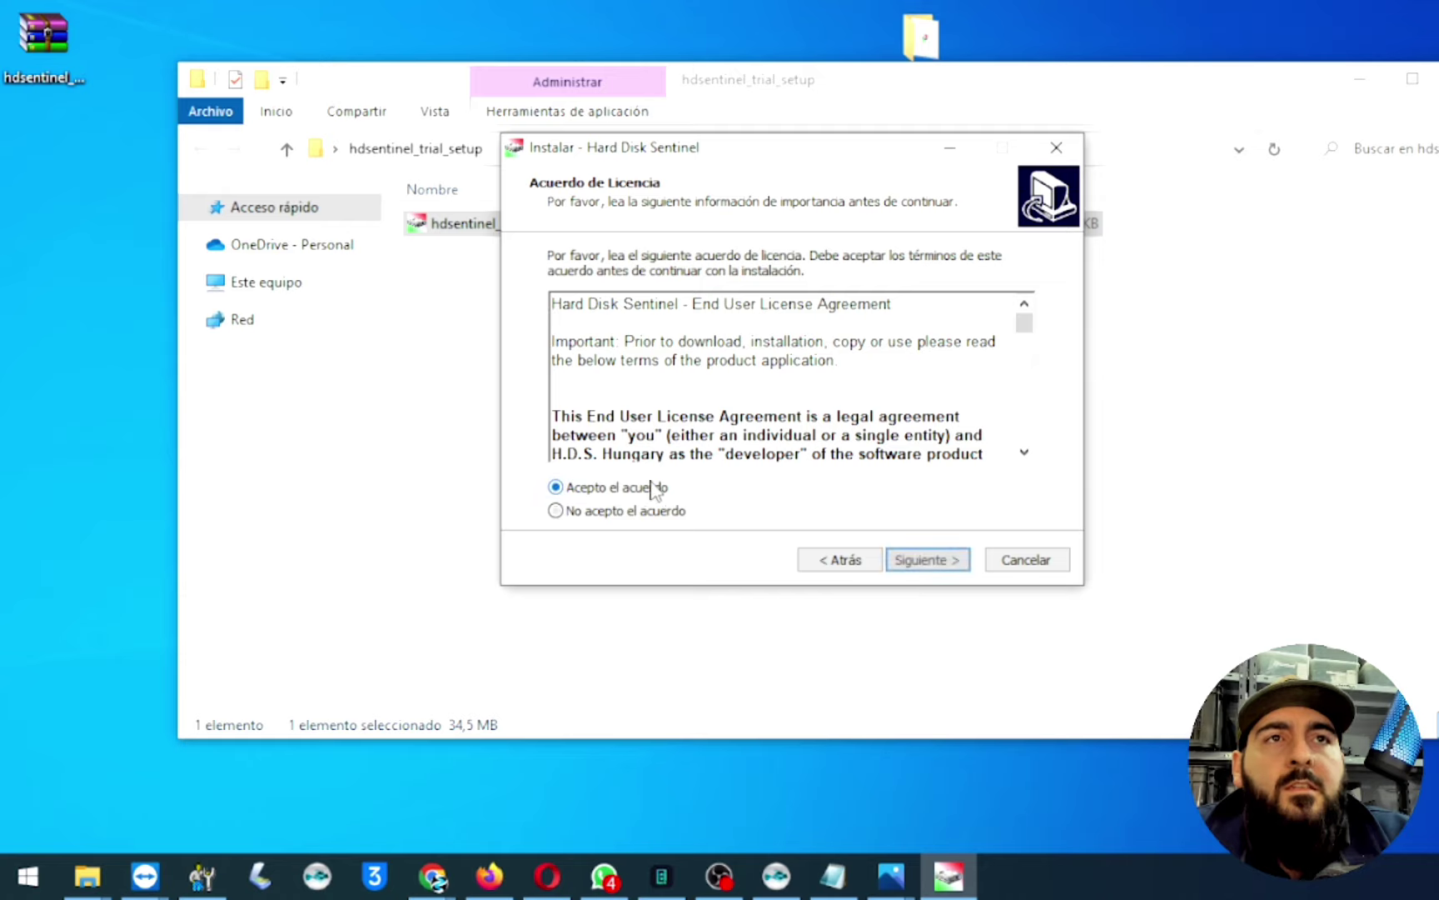
click(920, 562)
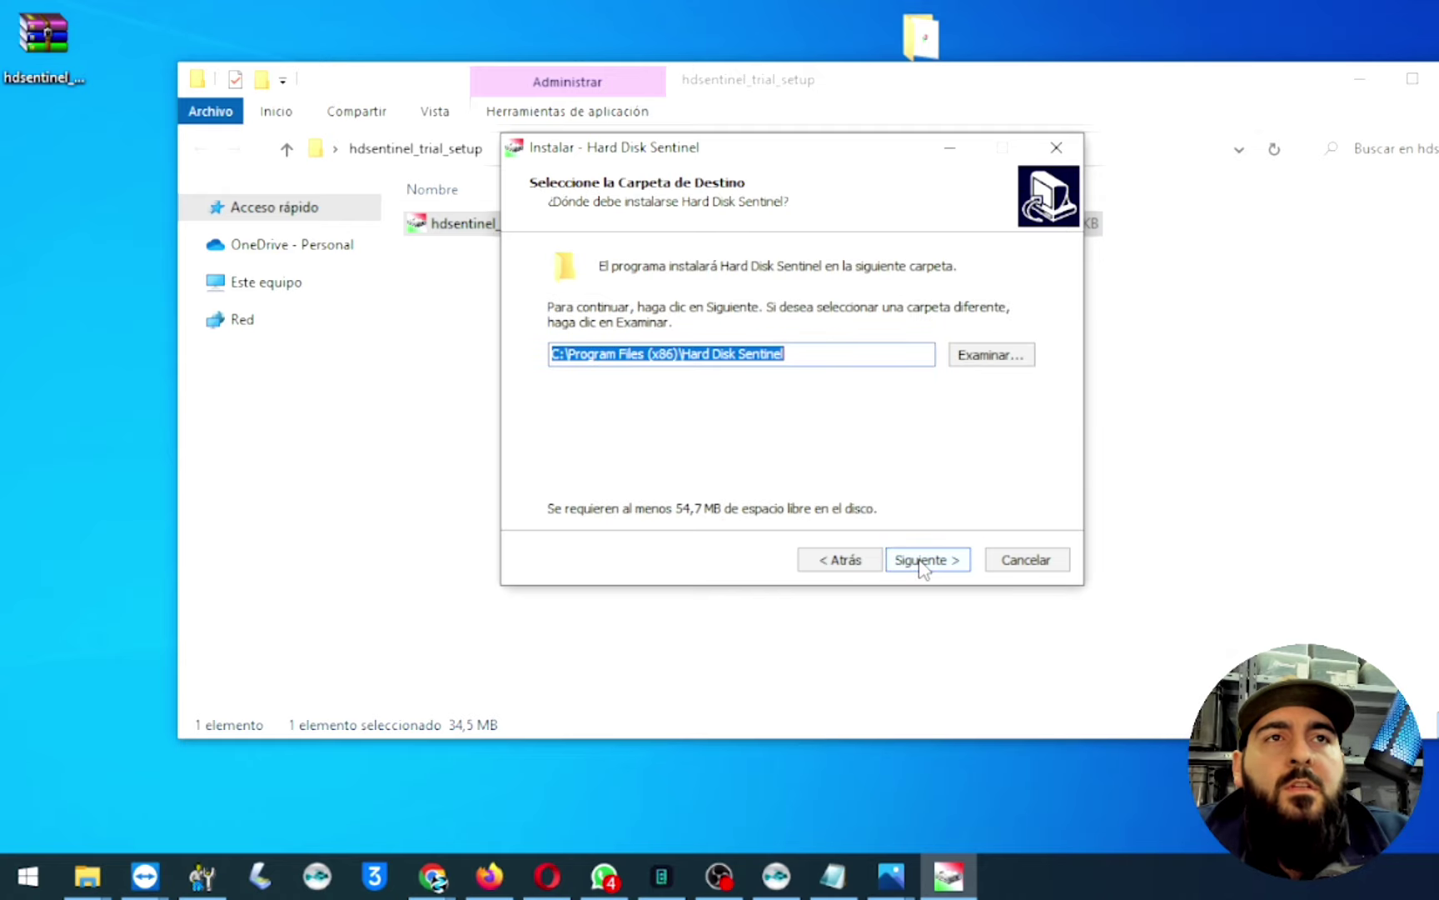
click(962, 563)
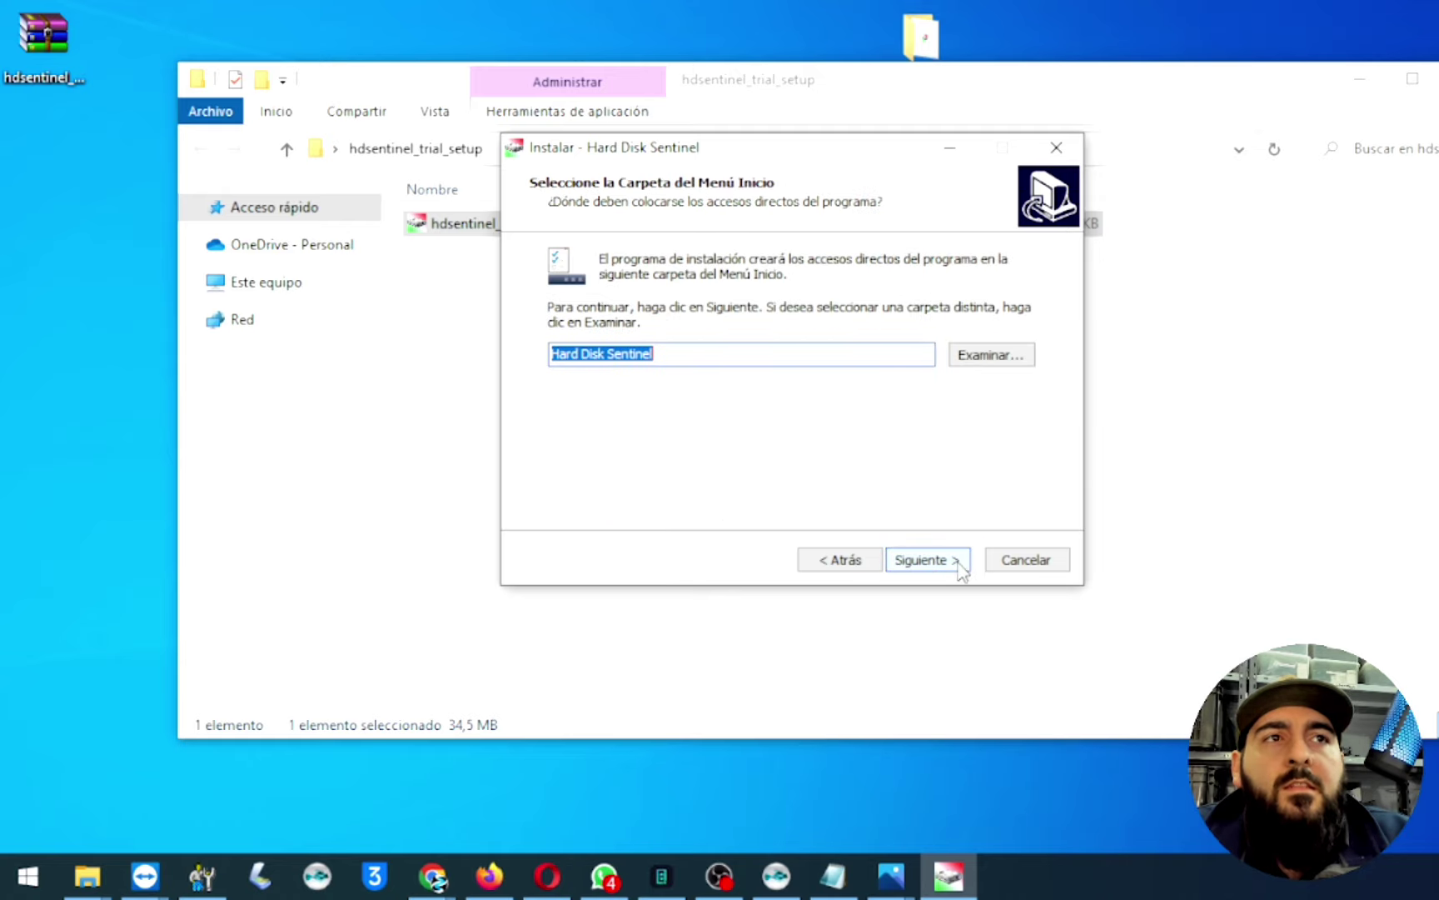
click(957, 565)
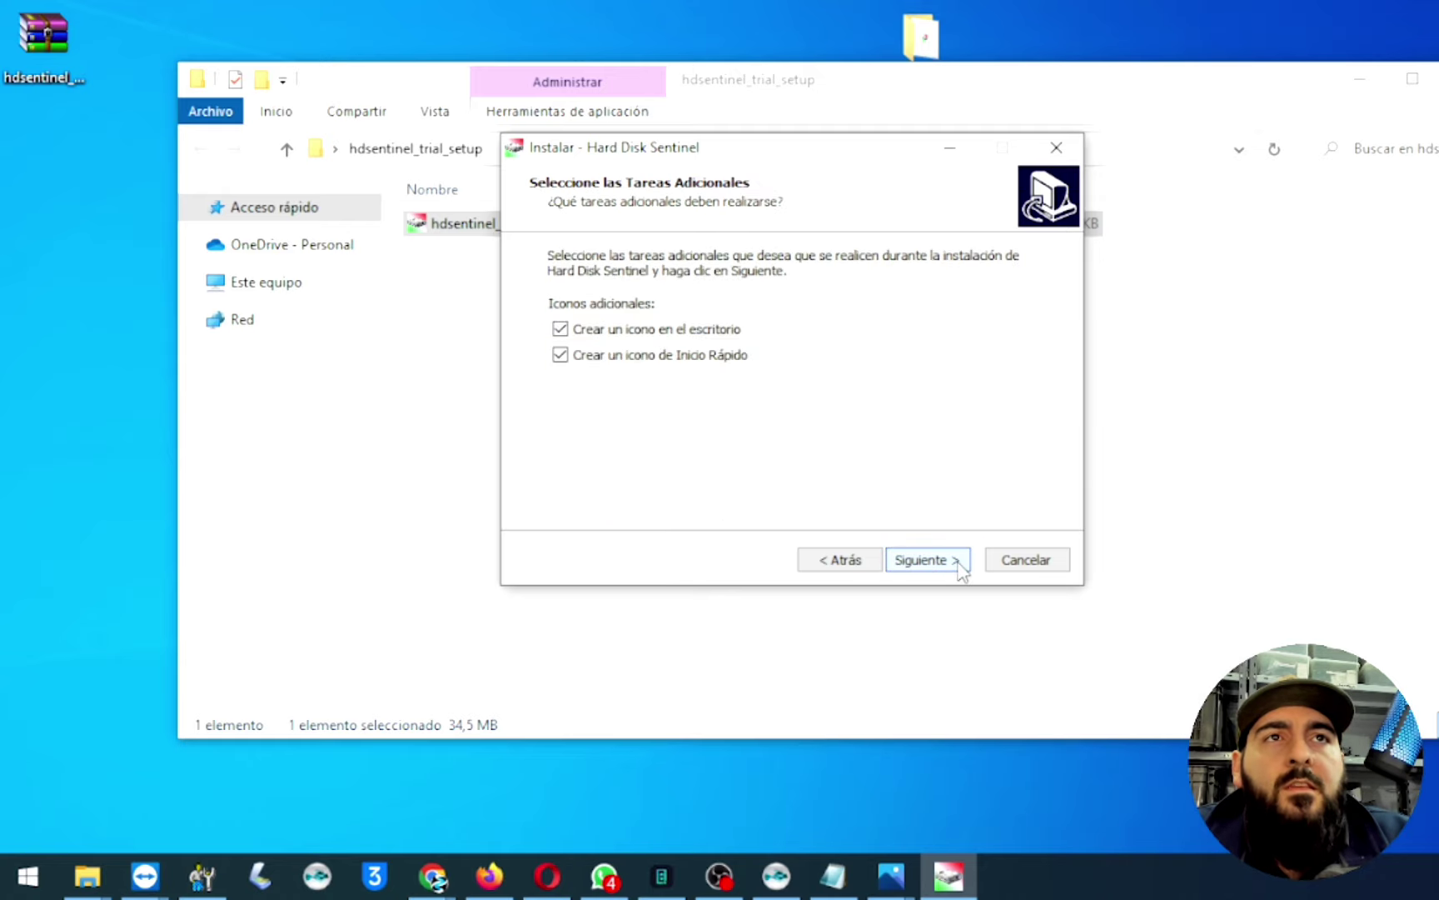
- Install Hard Disk Sentinel without desktop or Quick Launch icons, and finish the setup with the program set to run
click(614, 328)
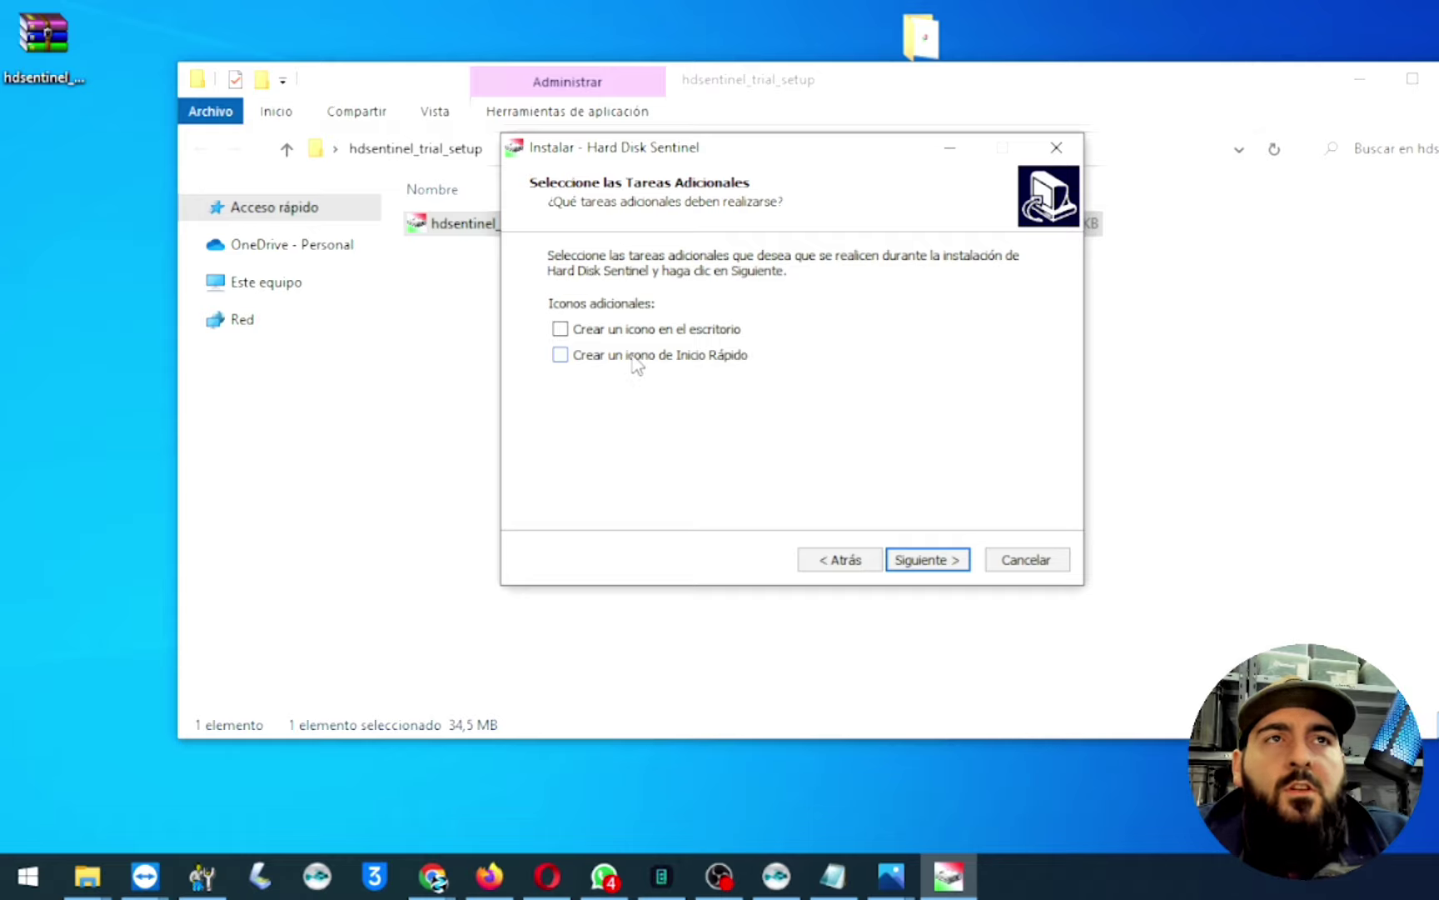
click(931, 566)
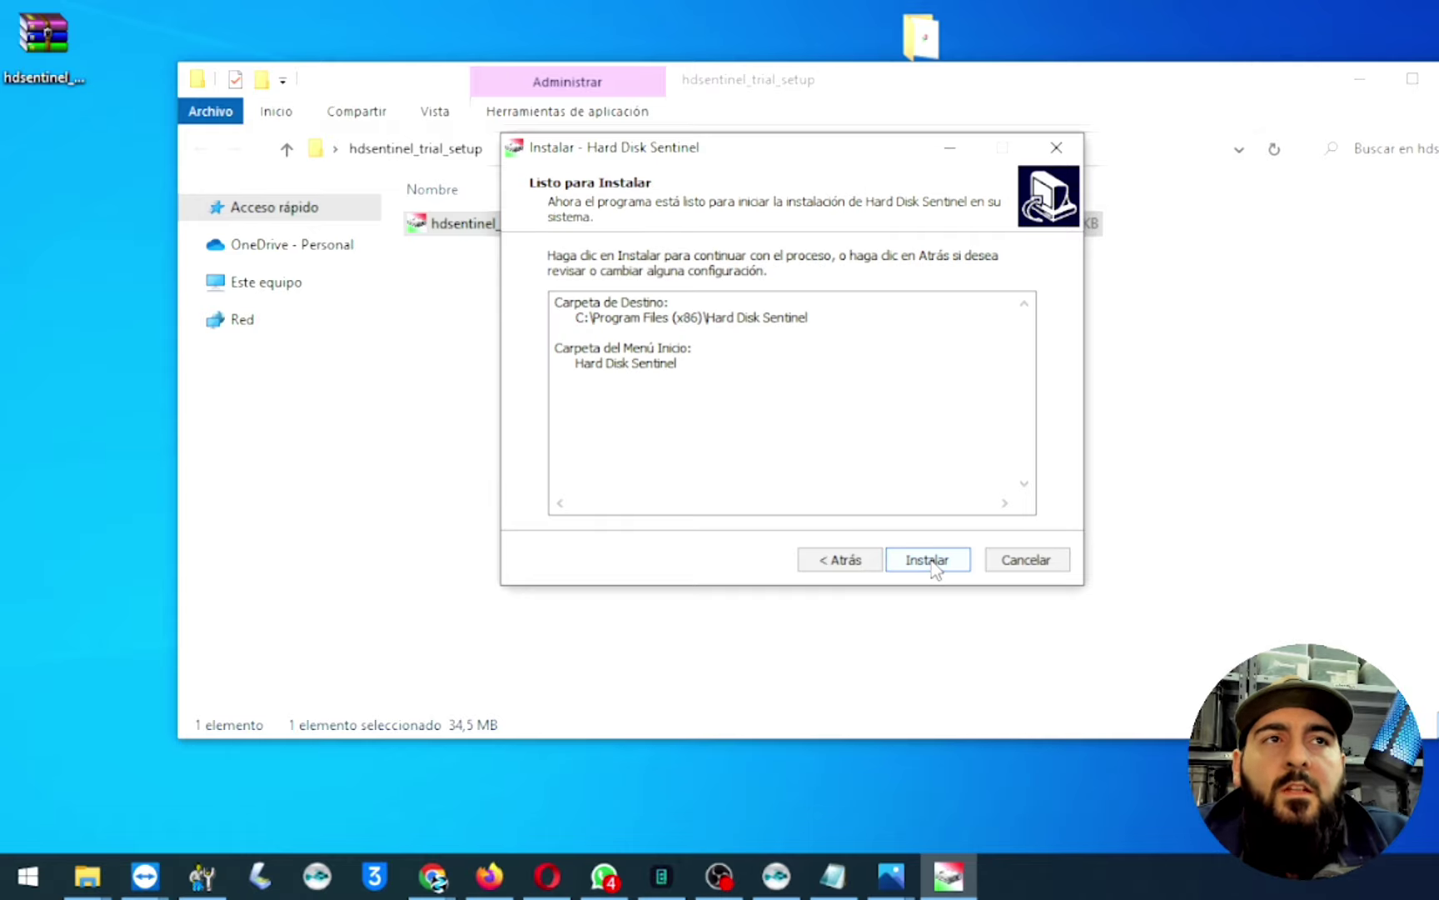
click(931, 561)
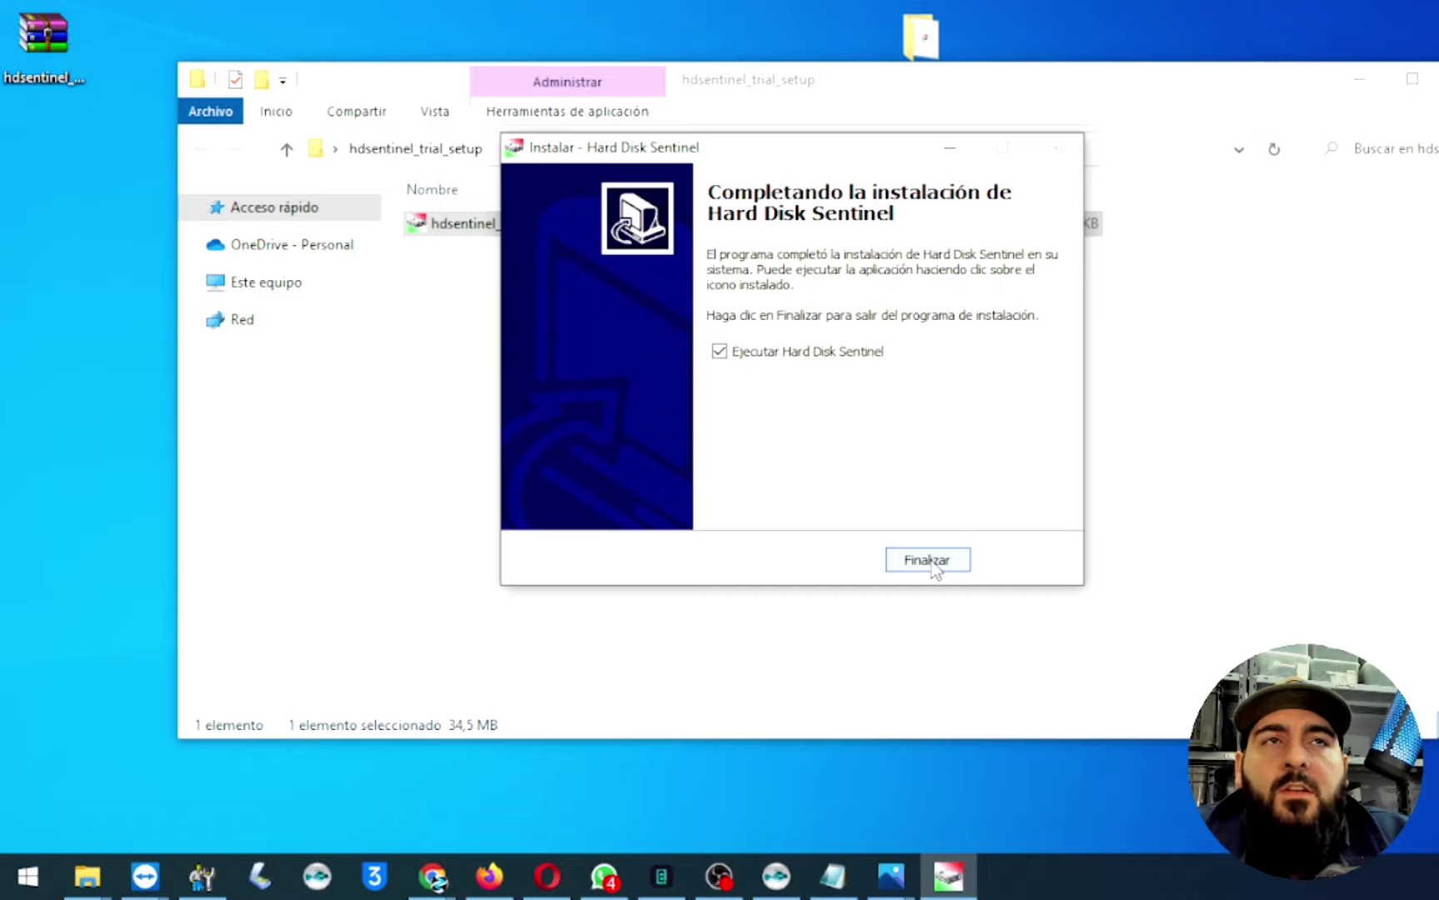
click(926, 559)
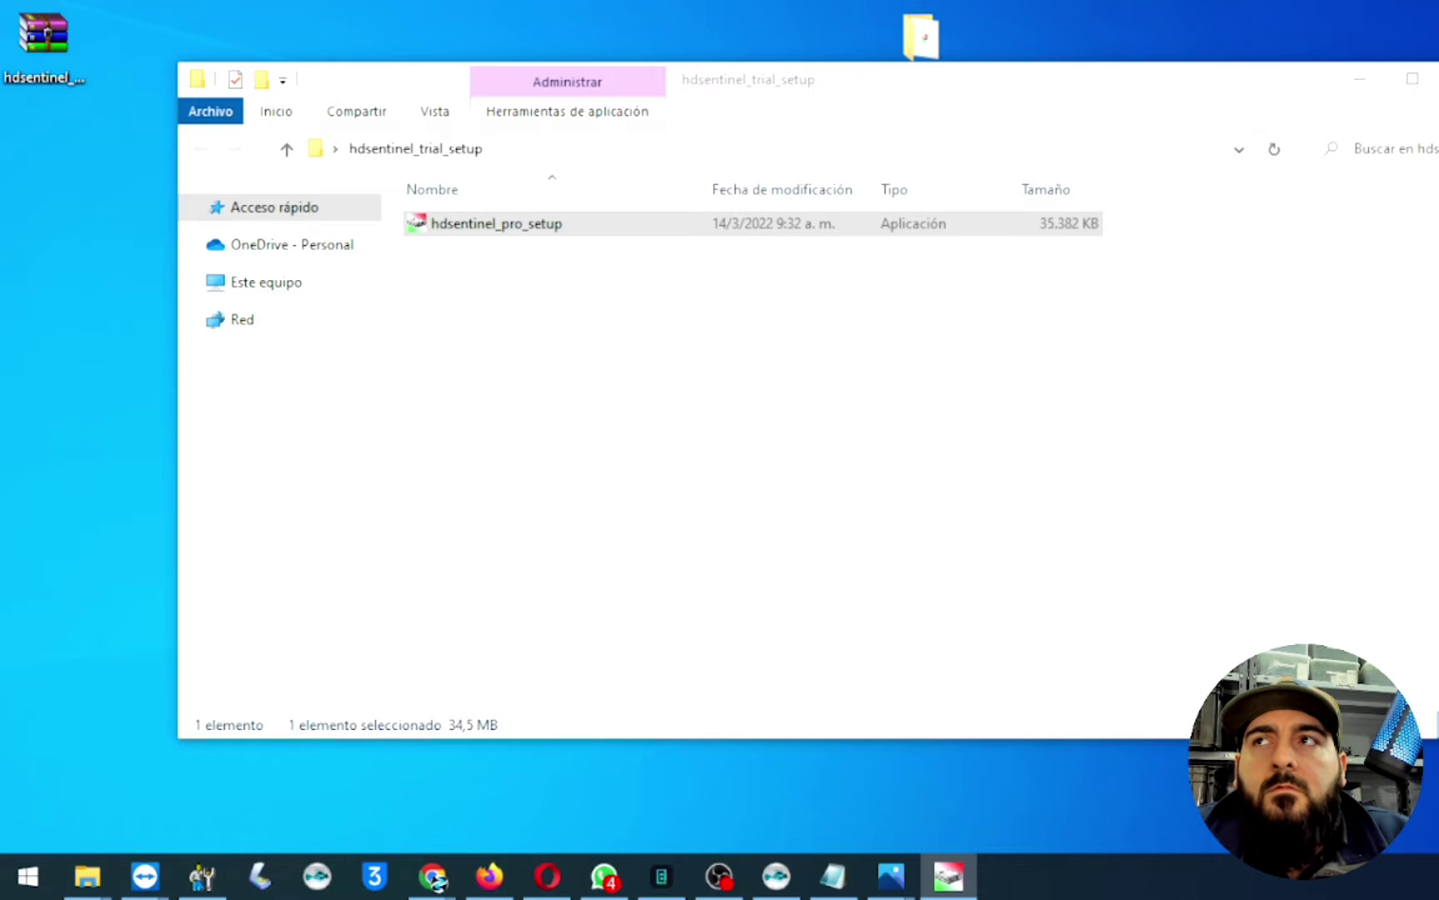
- Close and reopen the Hard Disk Sentinel window, and maximize it
drag(26, 154, 861, 71)
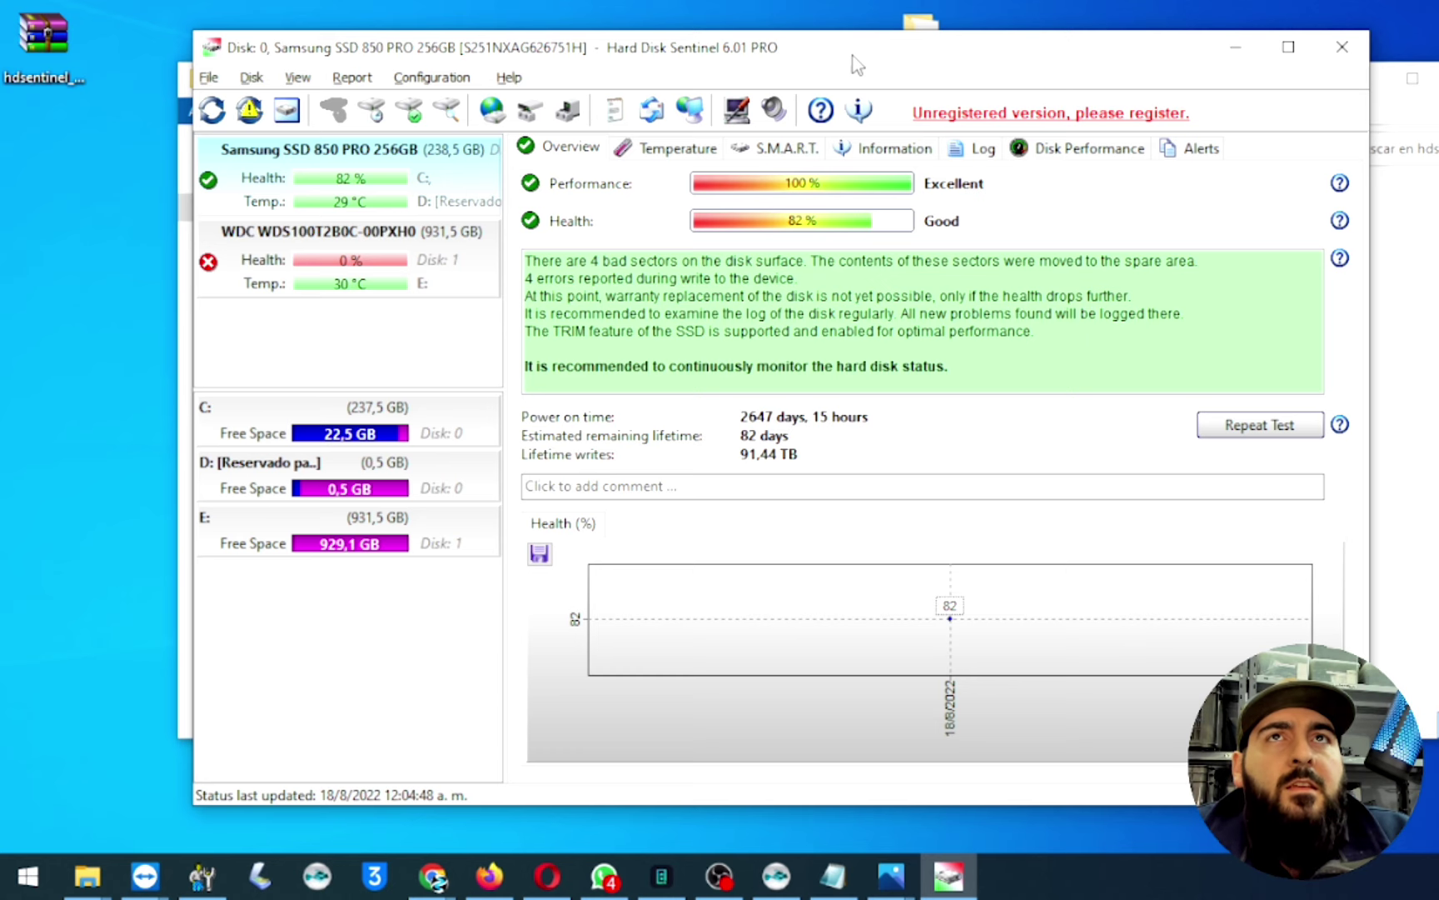
double_click(856, 62)
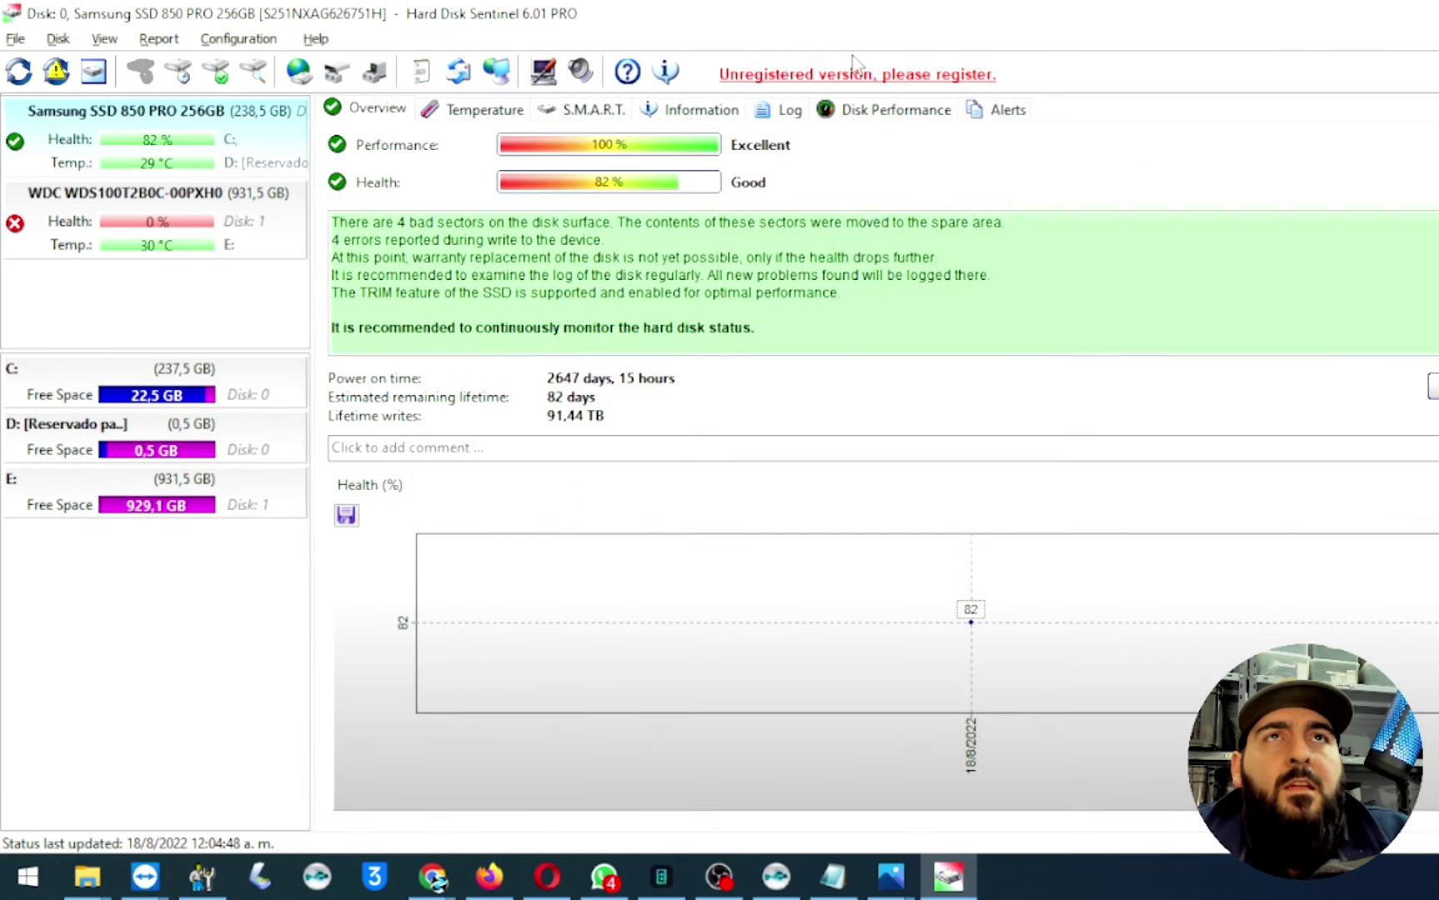
right_click(948, 885)
click(951, 783)
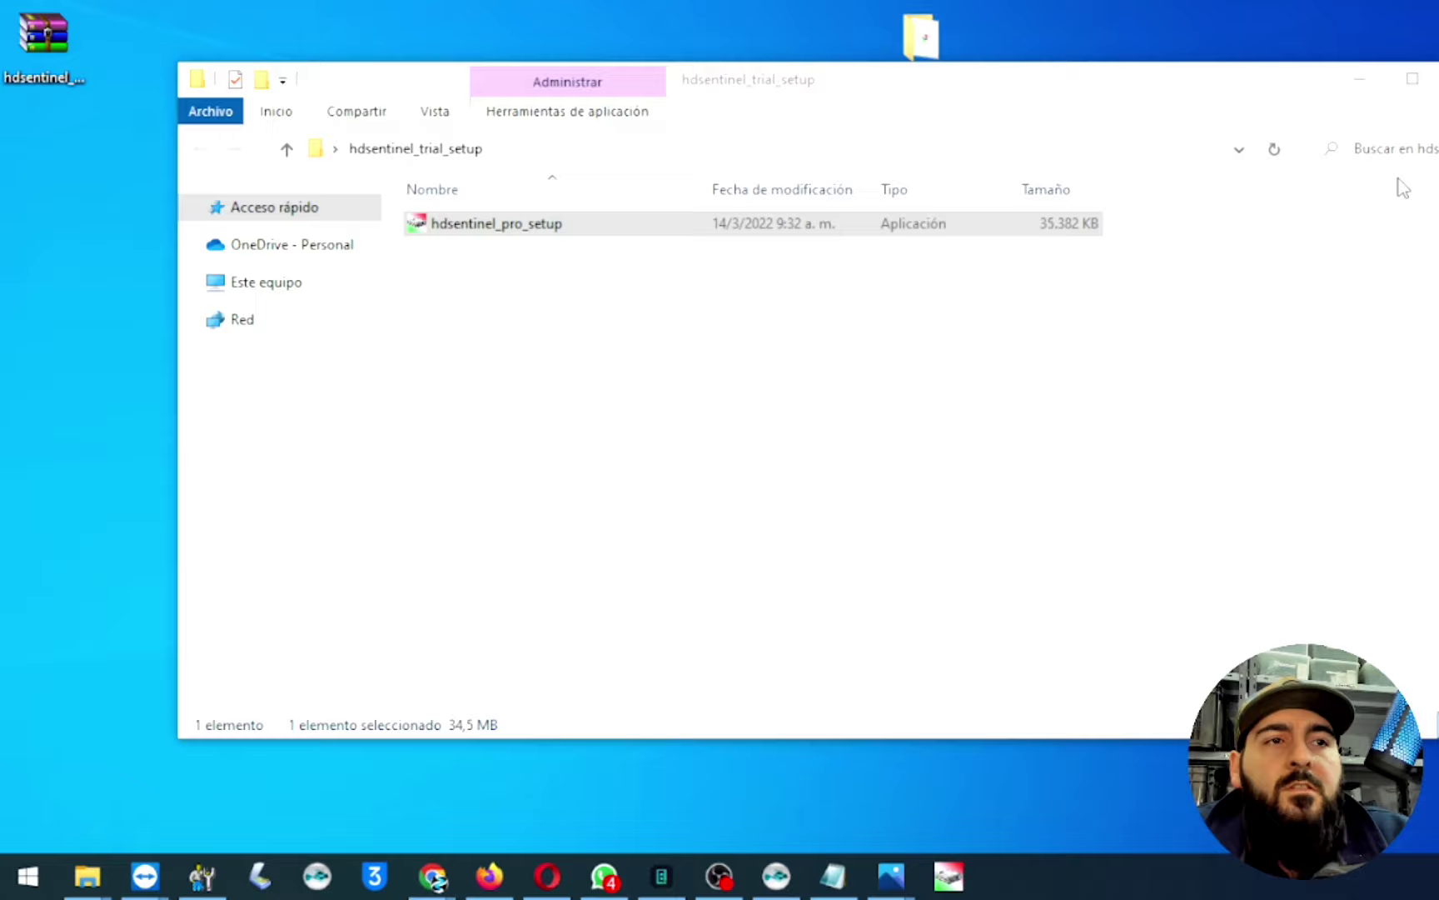
click(934, 886)
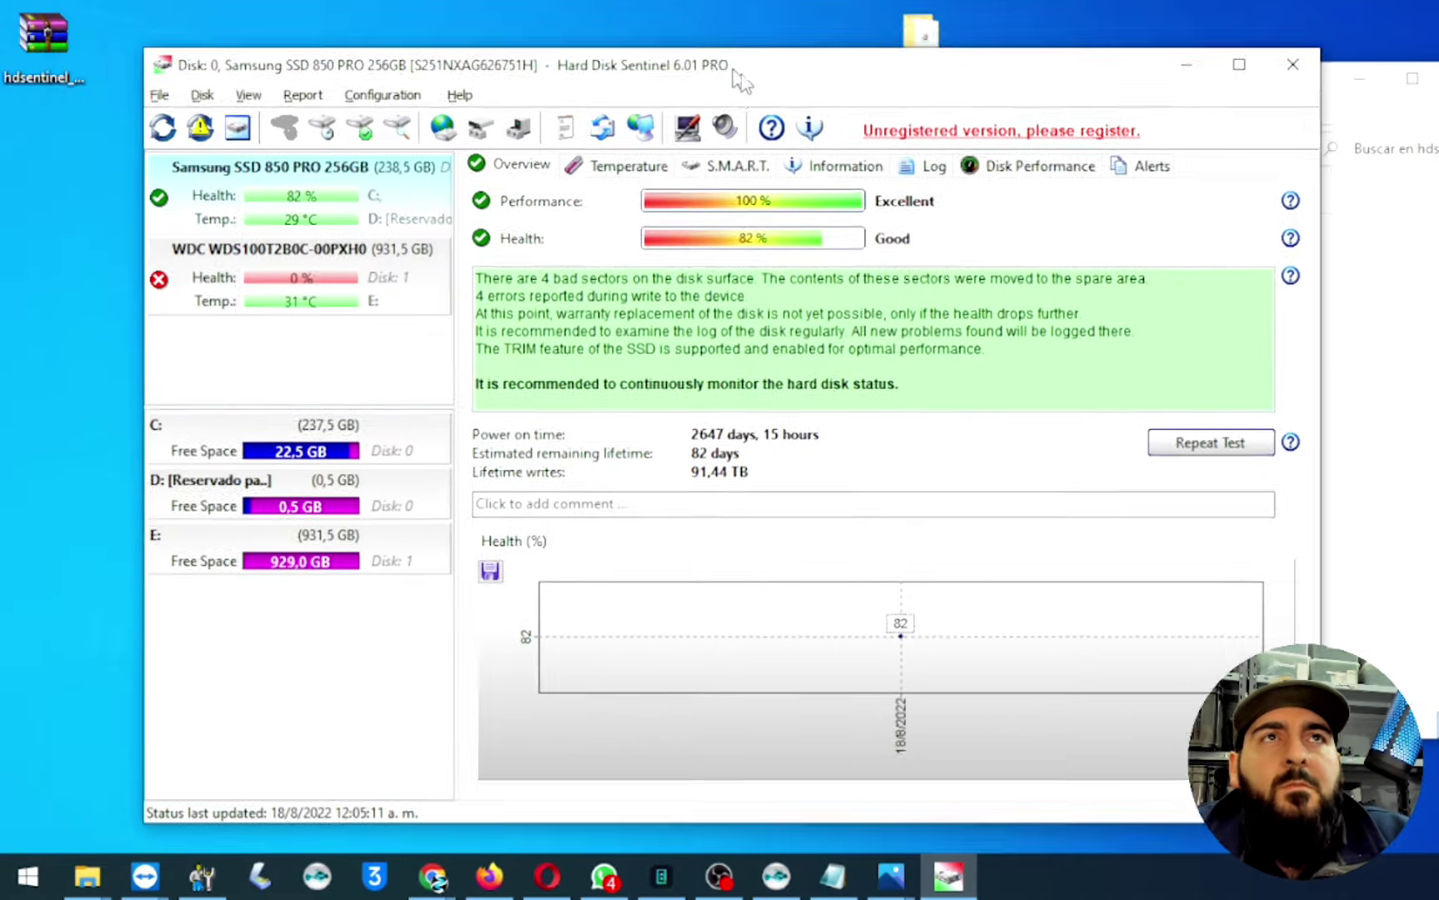
double_click(753, 71)
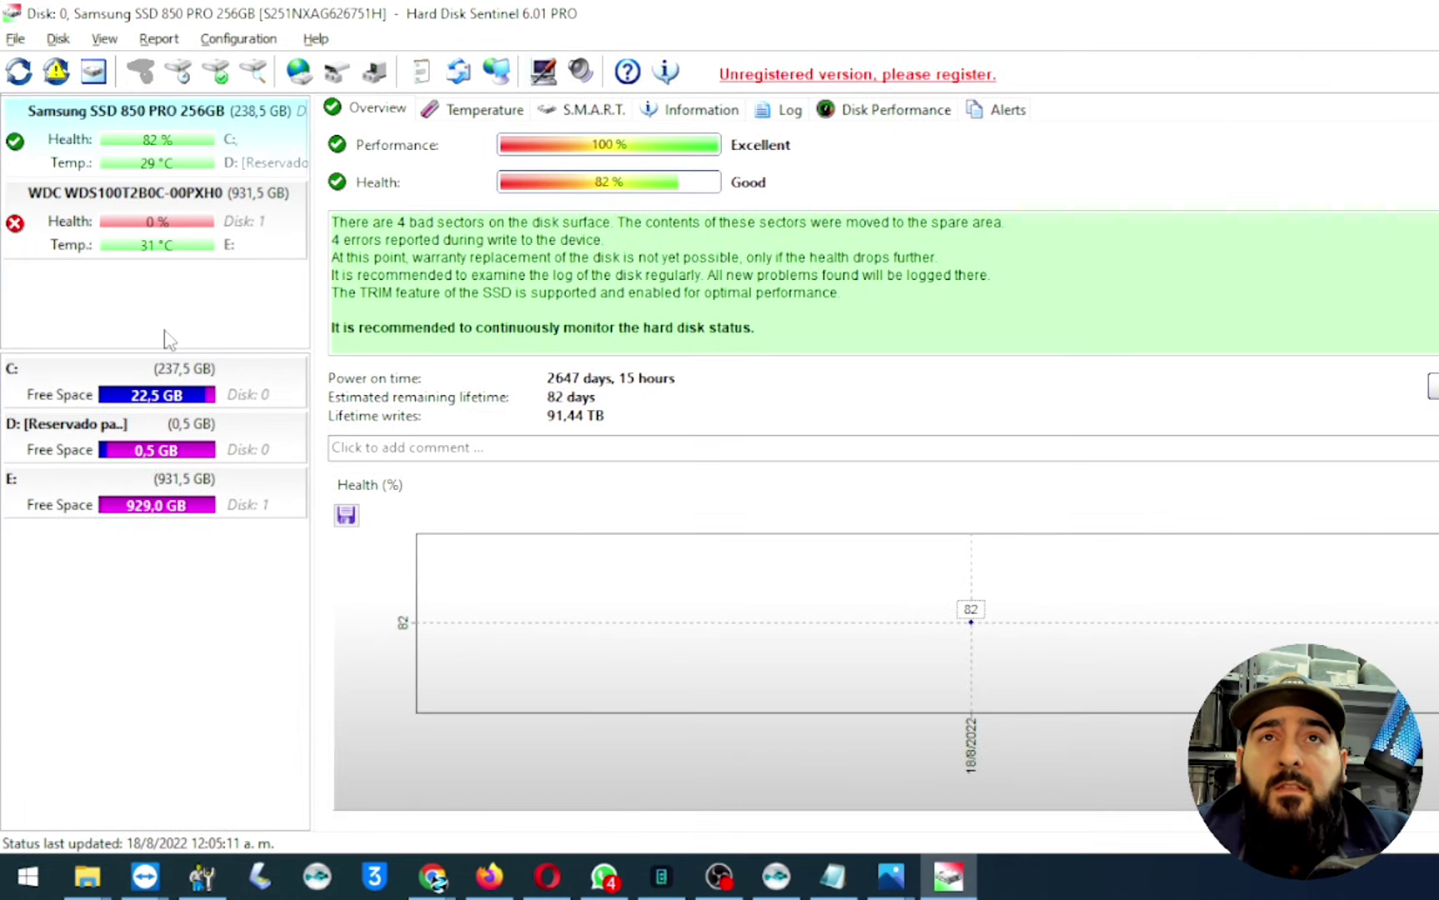
- Compare the health overviews of the WDC WDS100T2B0C and Samsung SSD 850 PRO drives
mouse_move(167, 165)
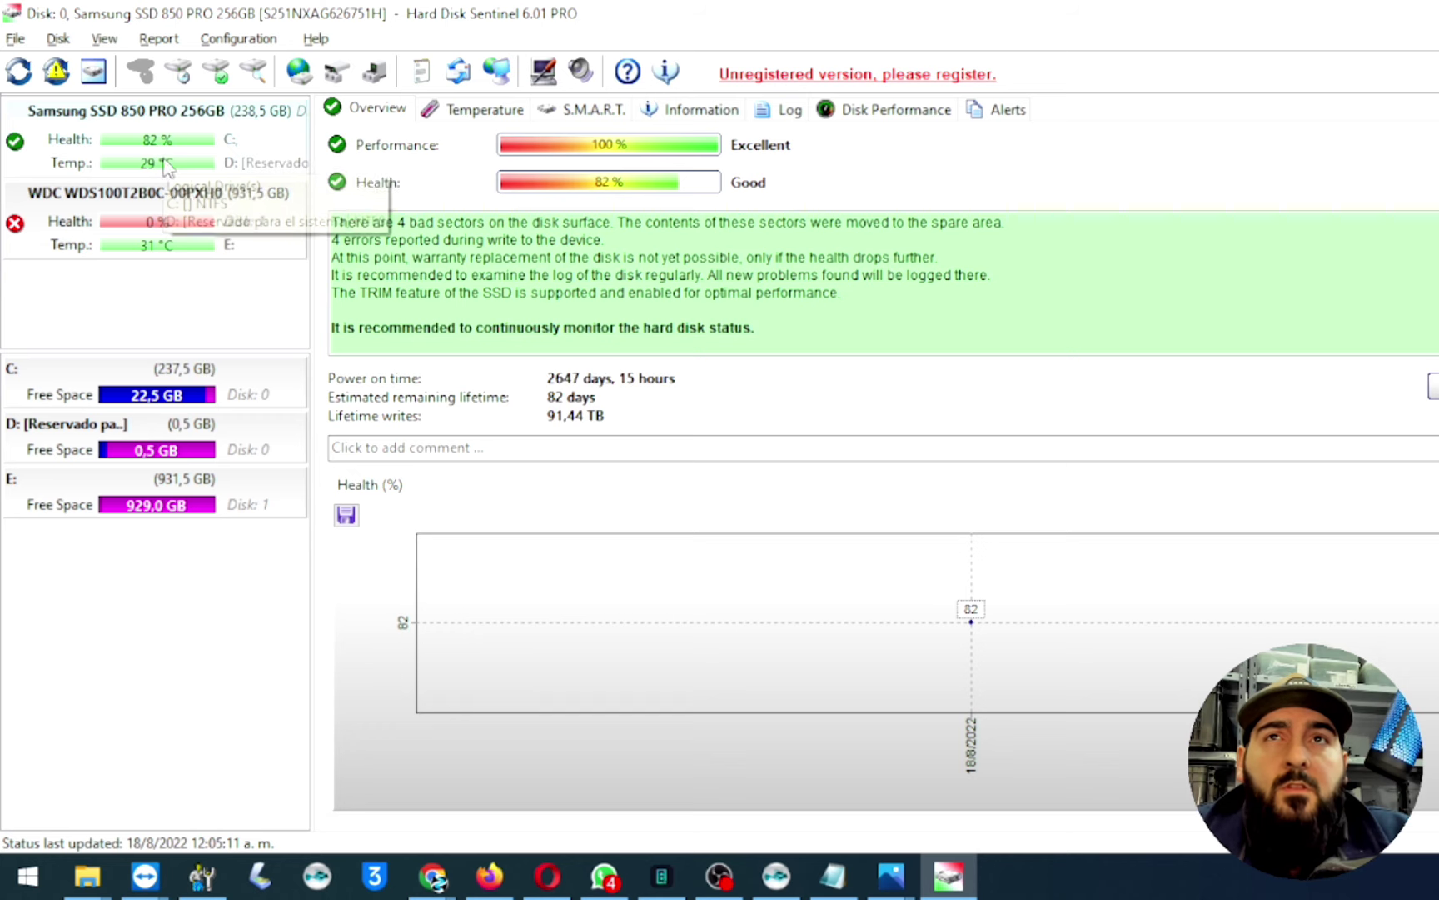
click(125, 193)
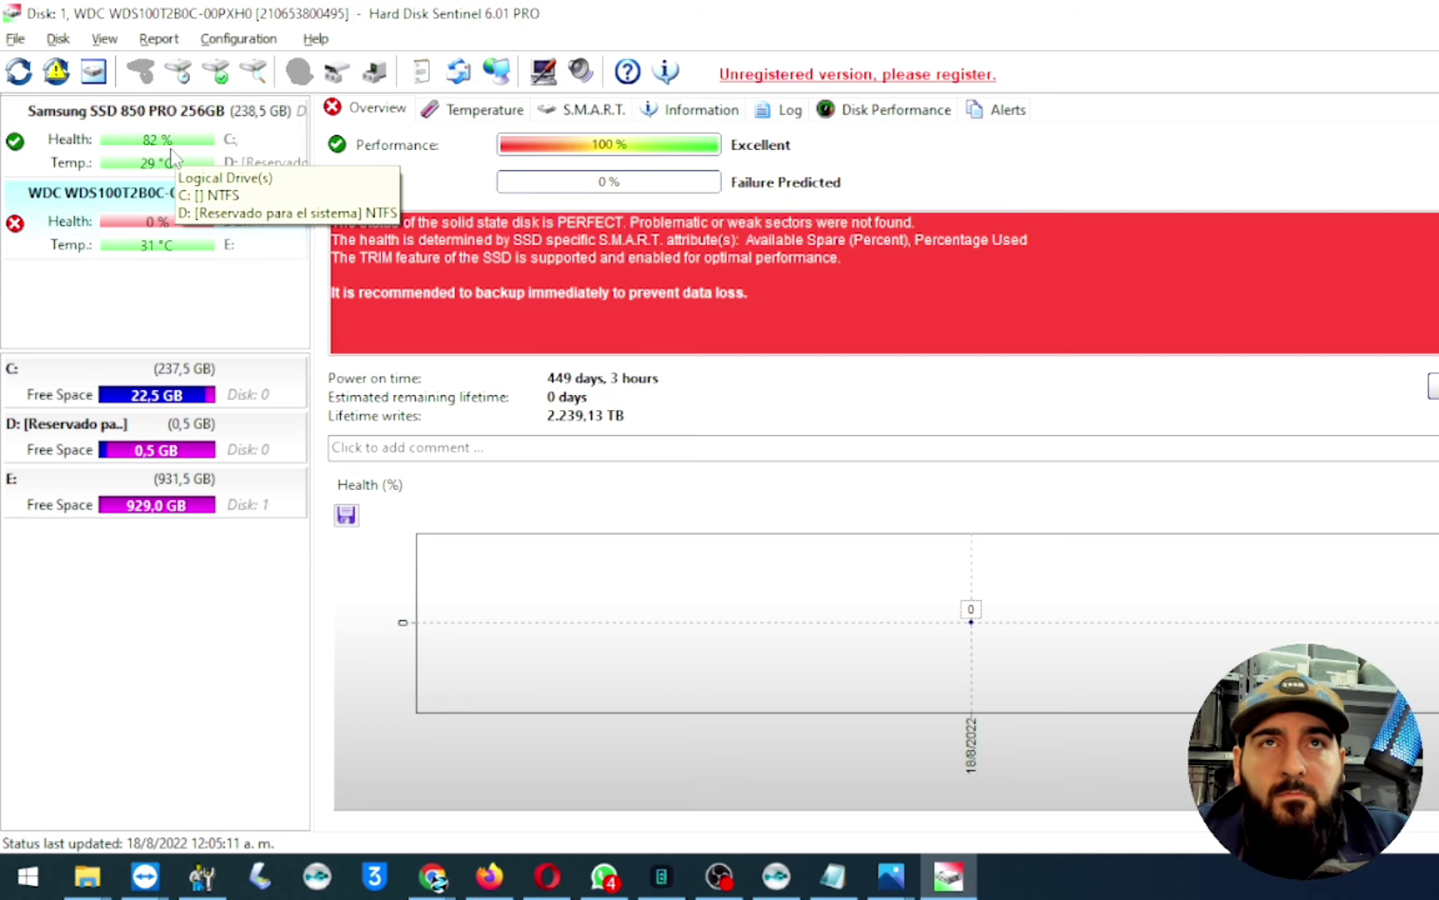
mouse_move(152, 238)
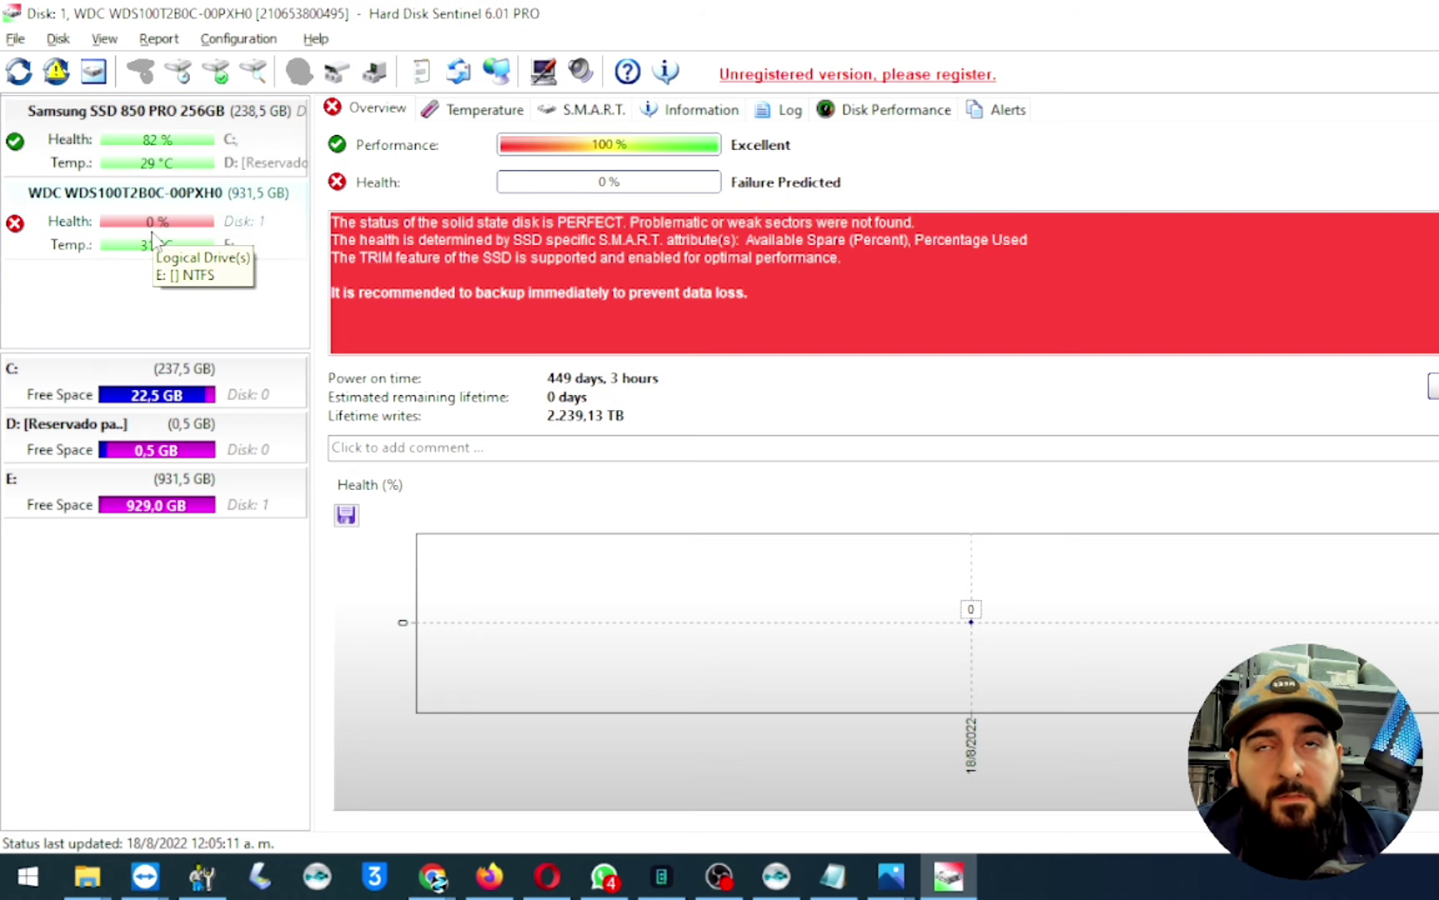
click(181, 160)
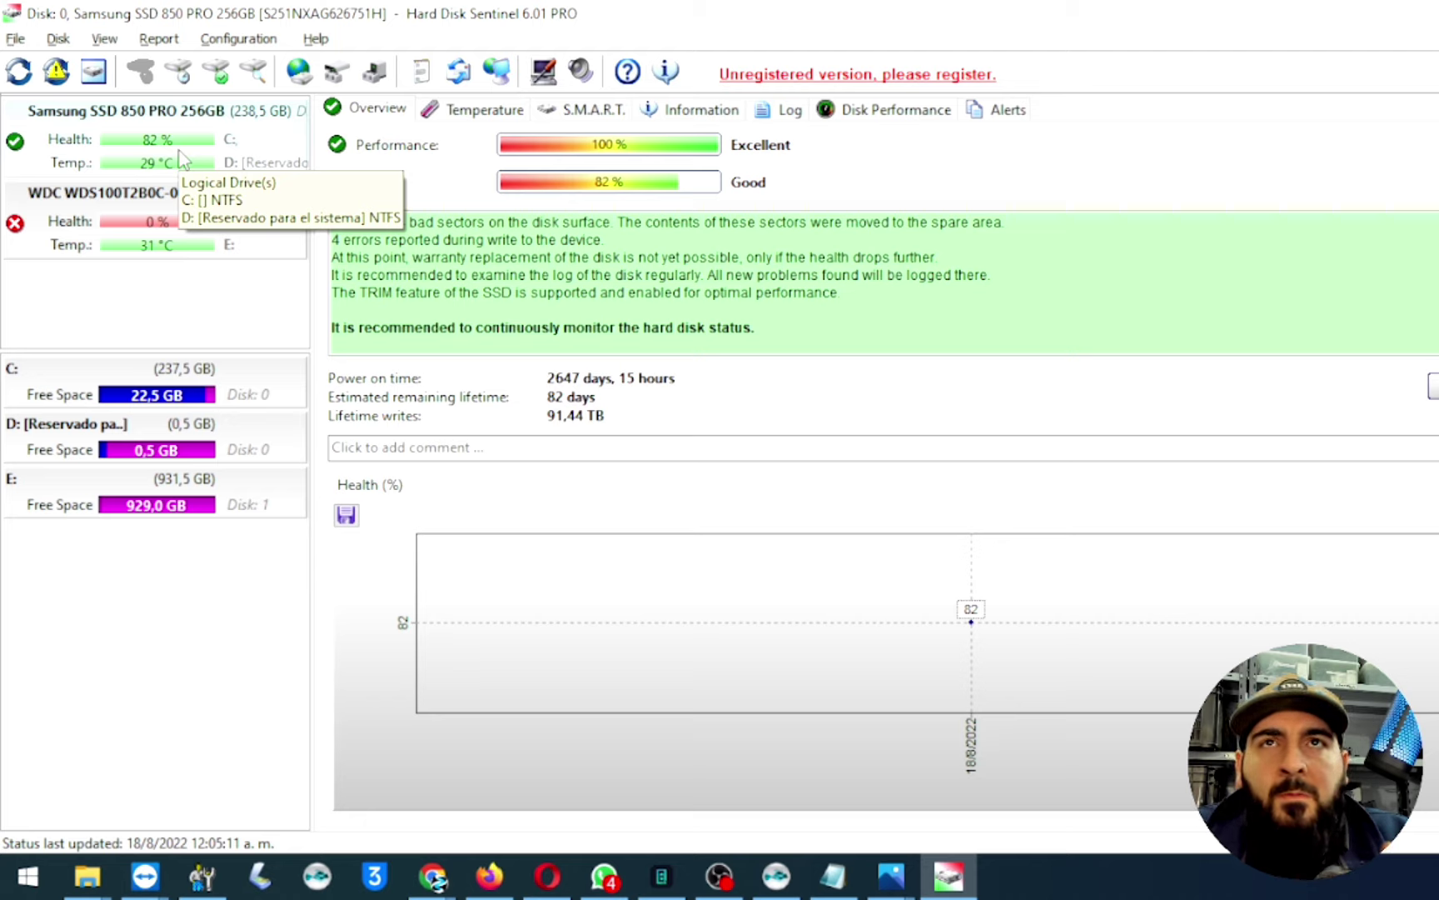
click(183, 158)
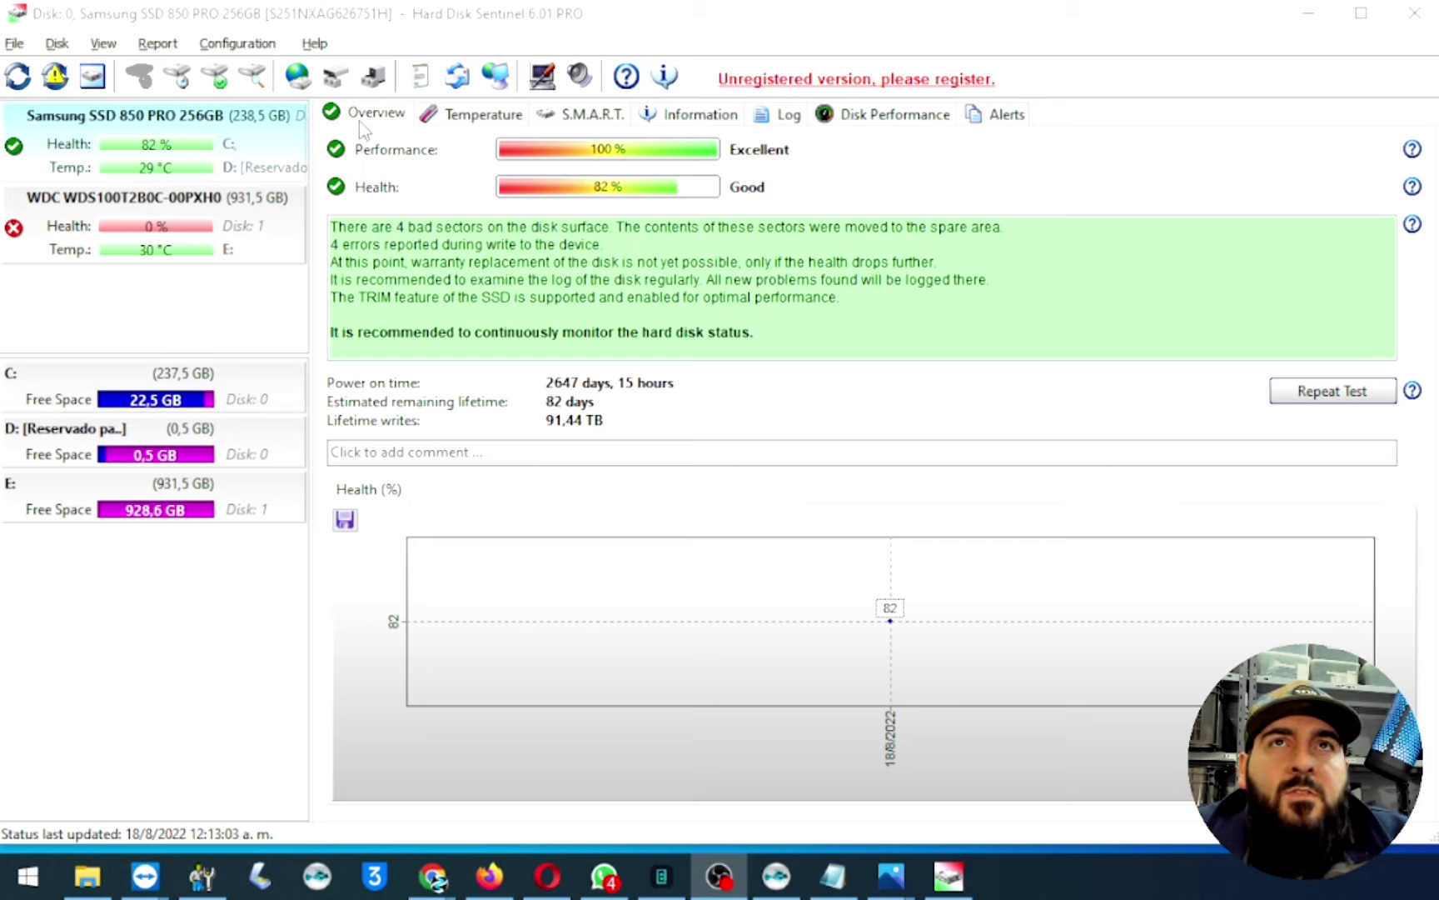
- Set the interface language to Spanish in the program preferences and apply the change
click(248, 49)
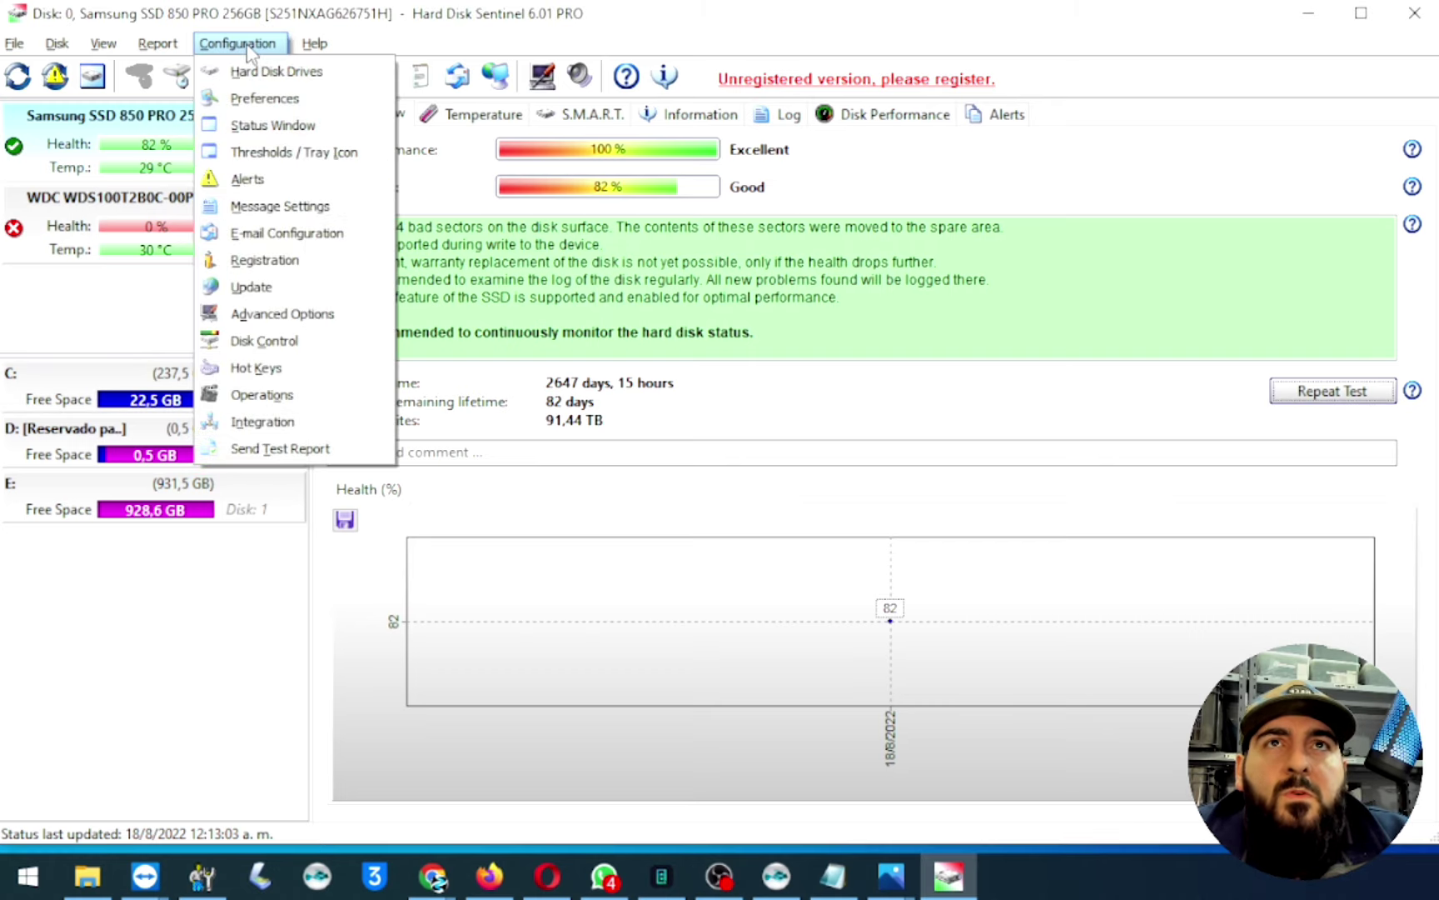
click(268, 98)
click(949, 410)
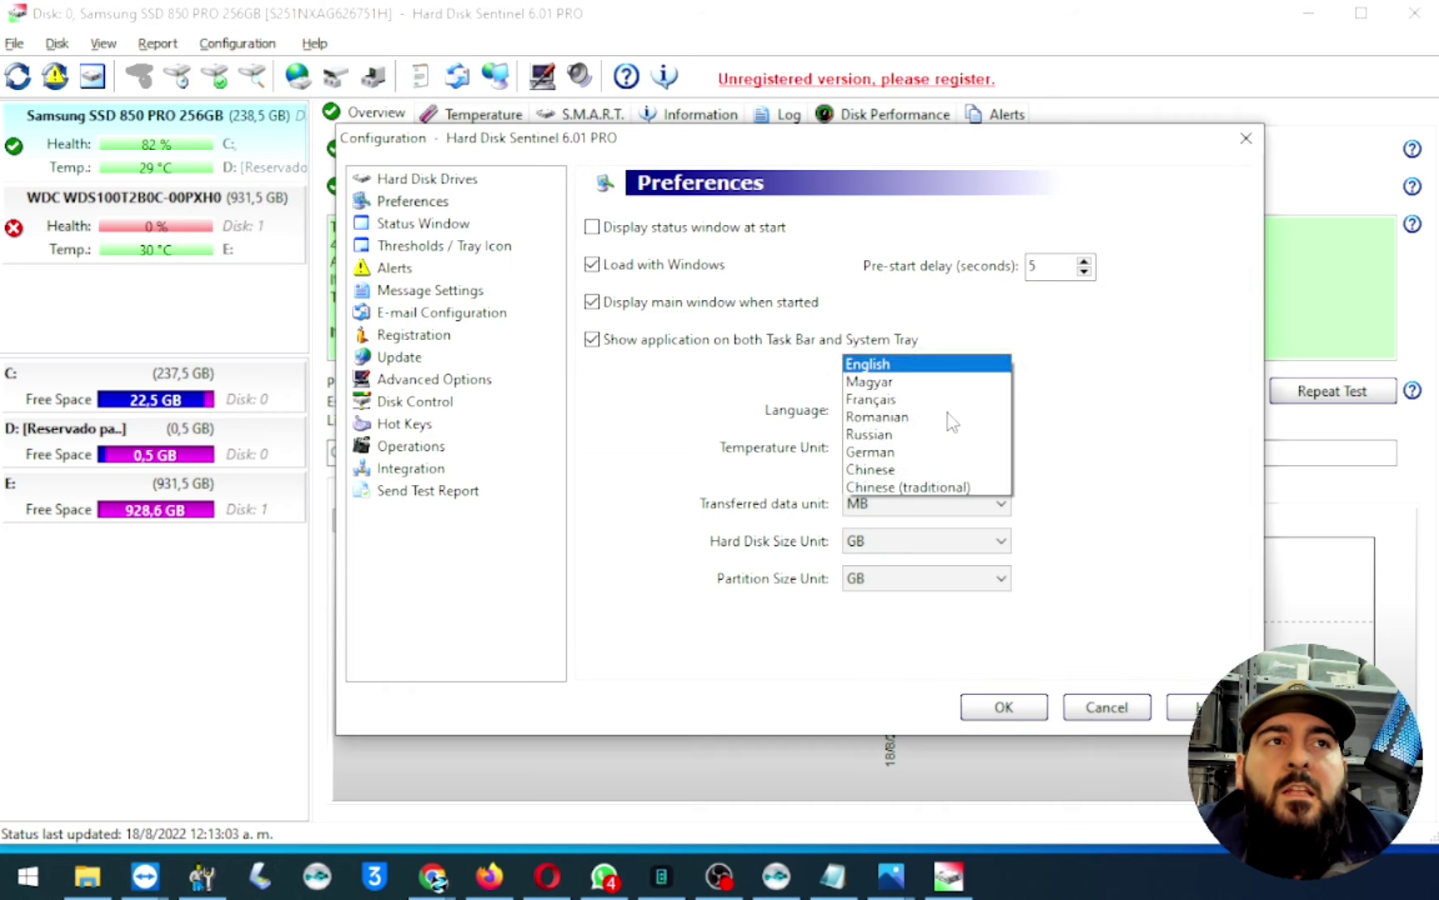
click(888, 168)
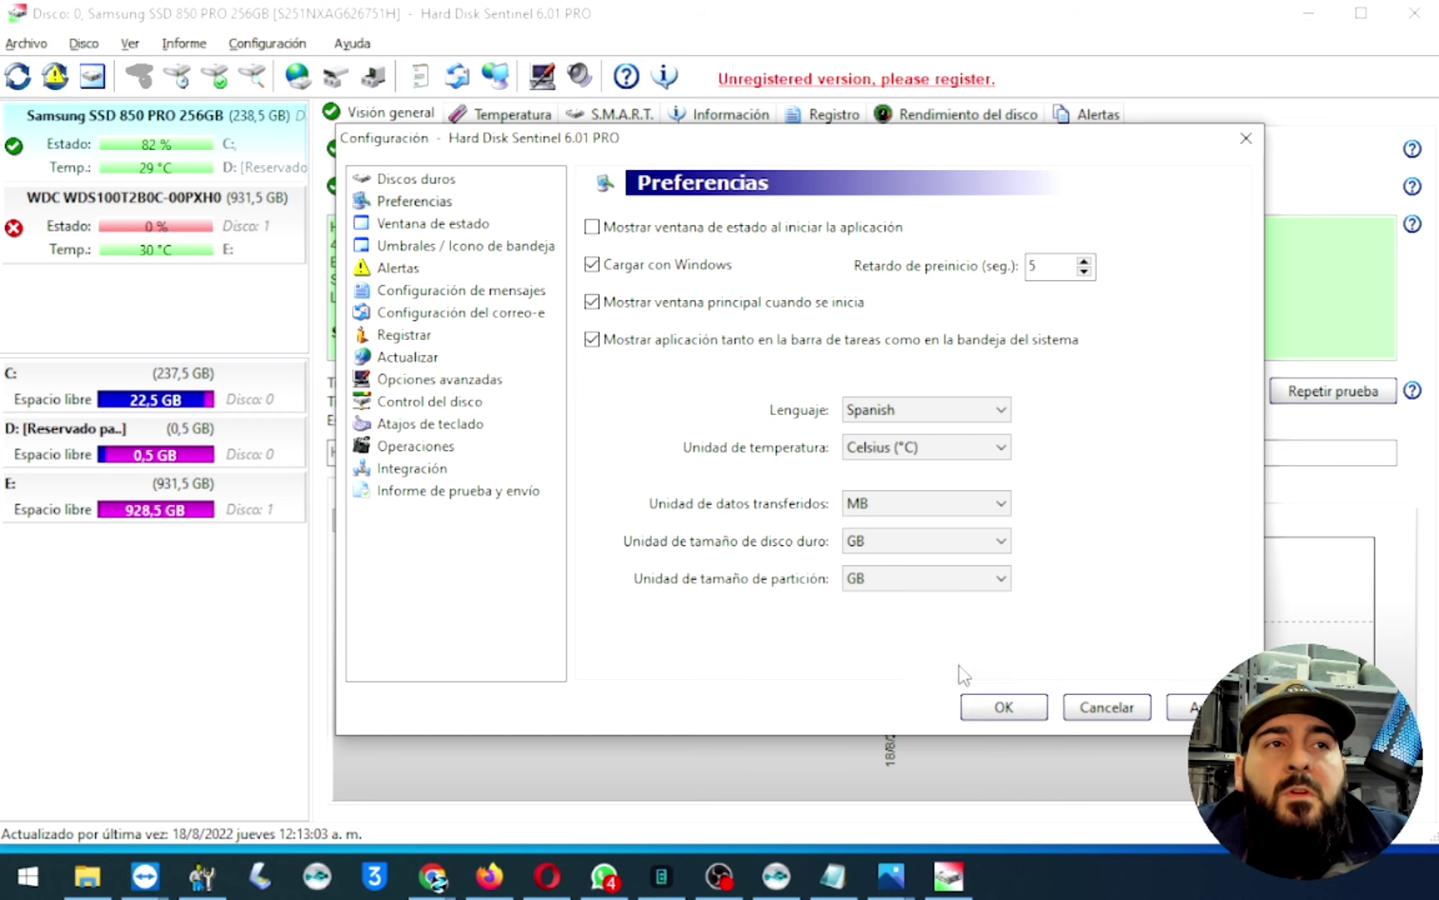
click(999, 707)
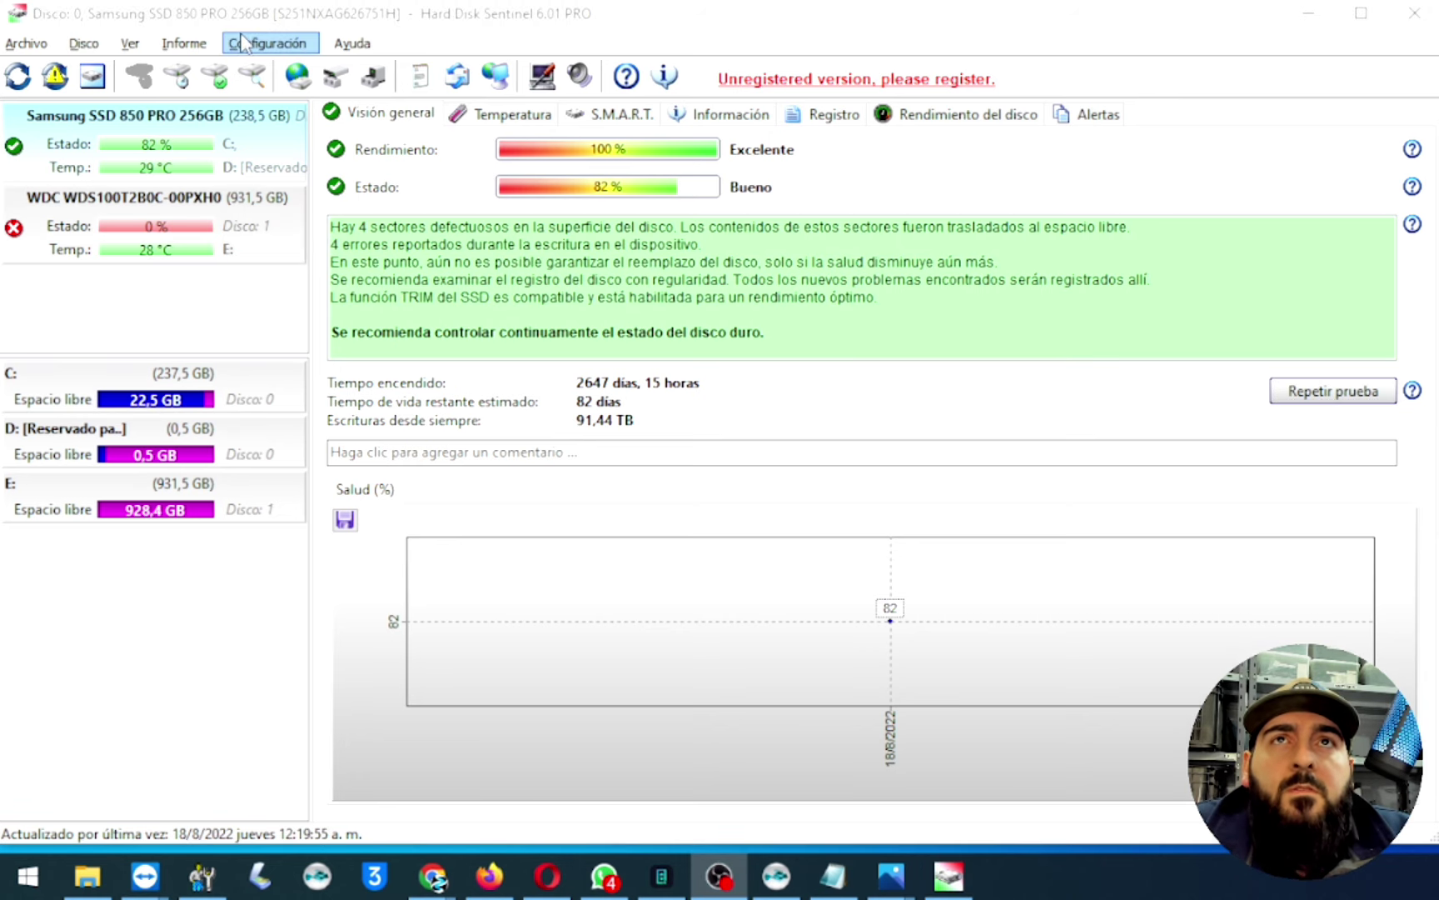
- Review the configuration preferences, including the available hard disk size units and temperature units, keeping GB and Celsius
click(267, 44)
click(278, 70)
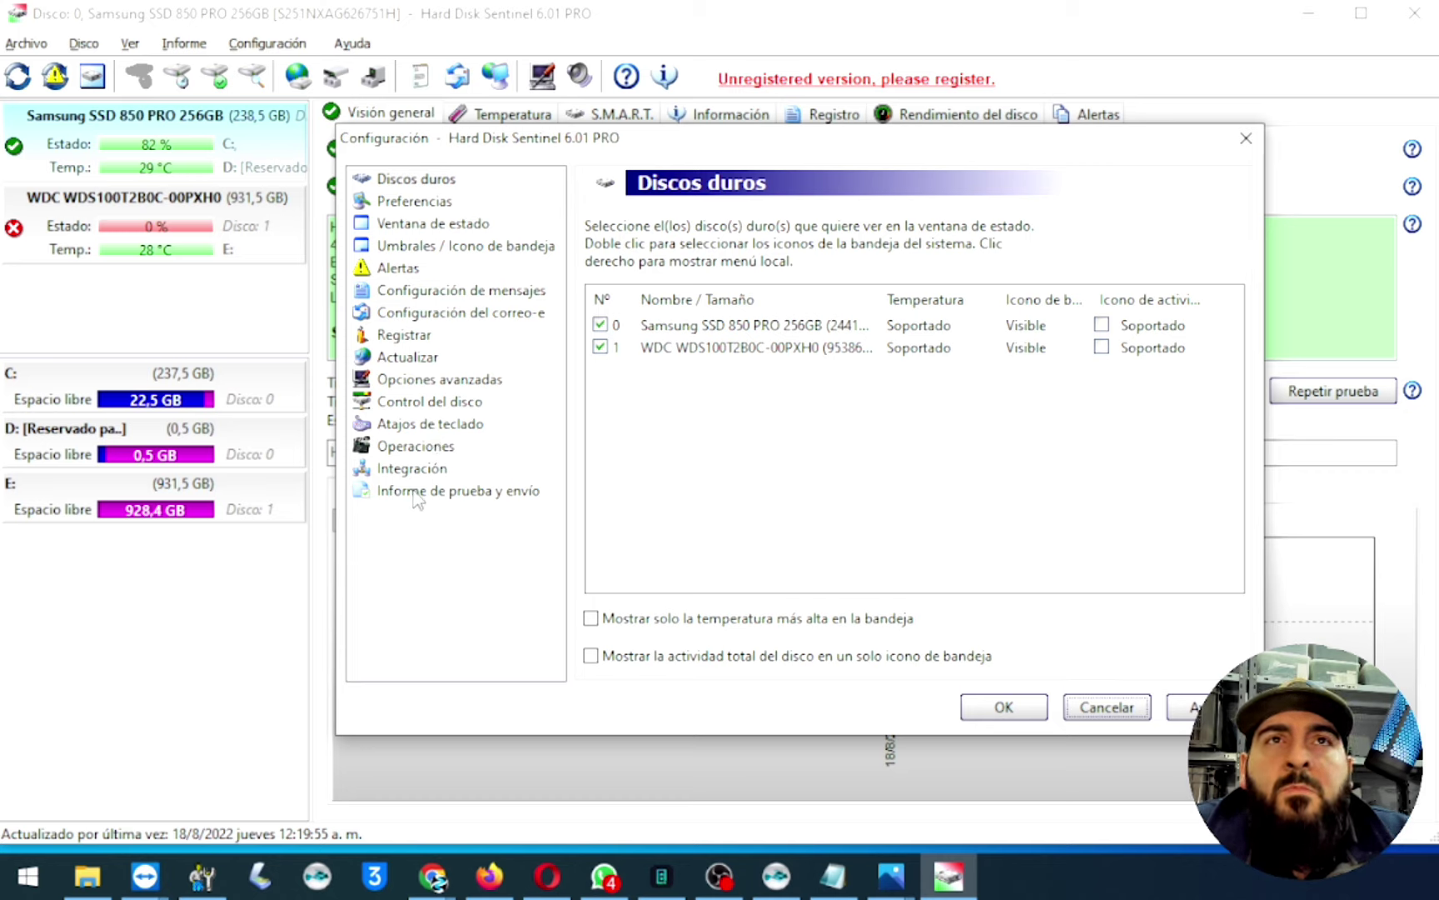
click(445, 204)
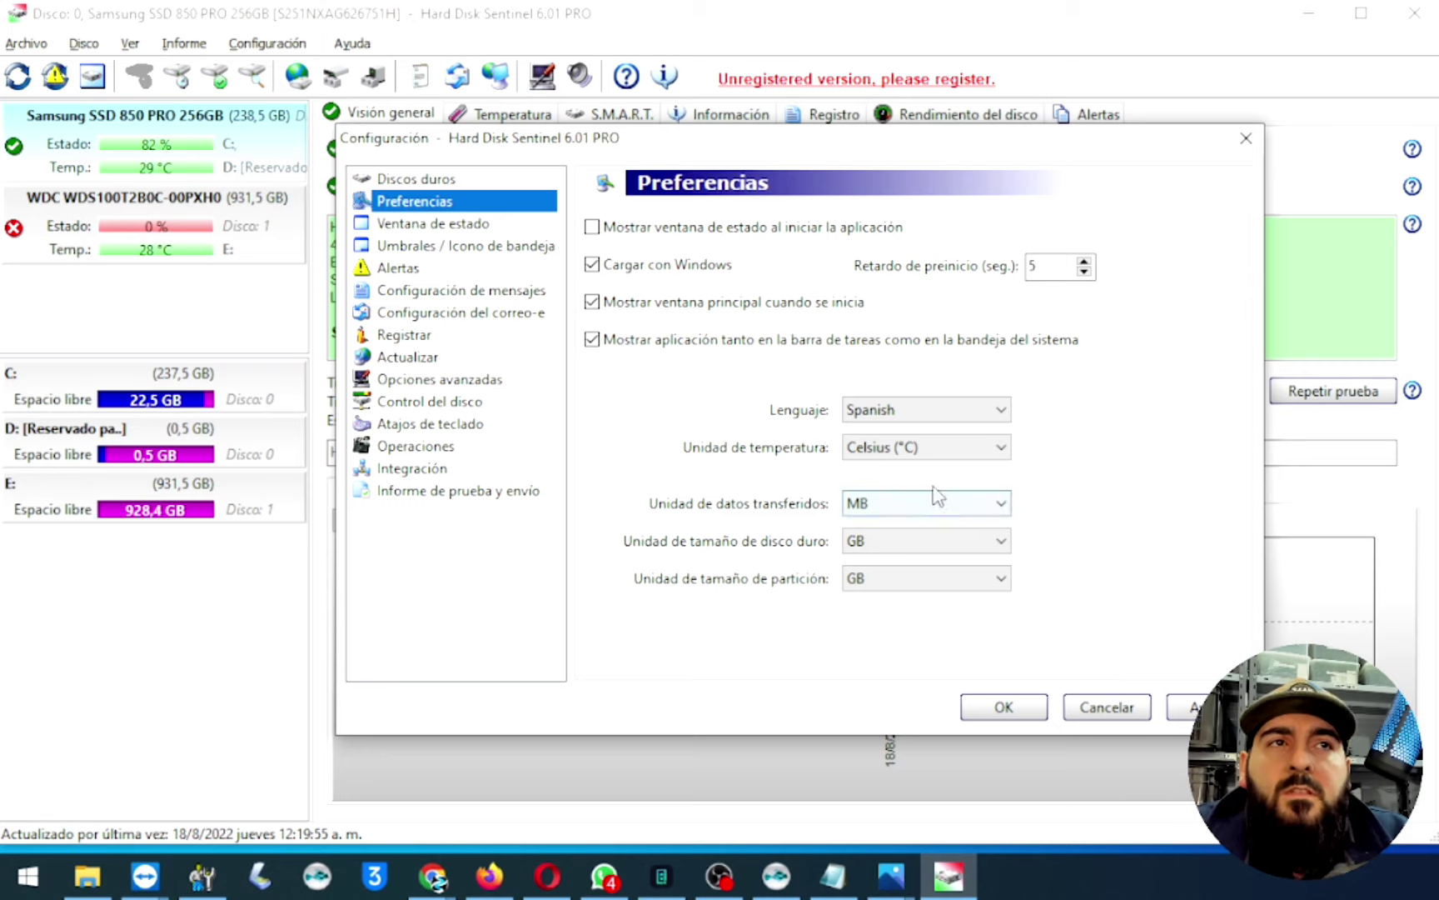
click(914, 543)
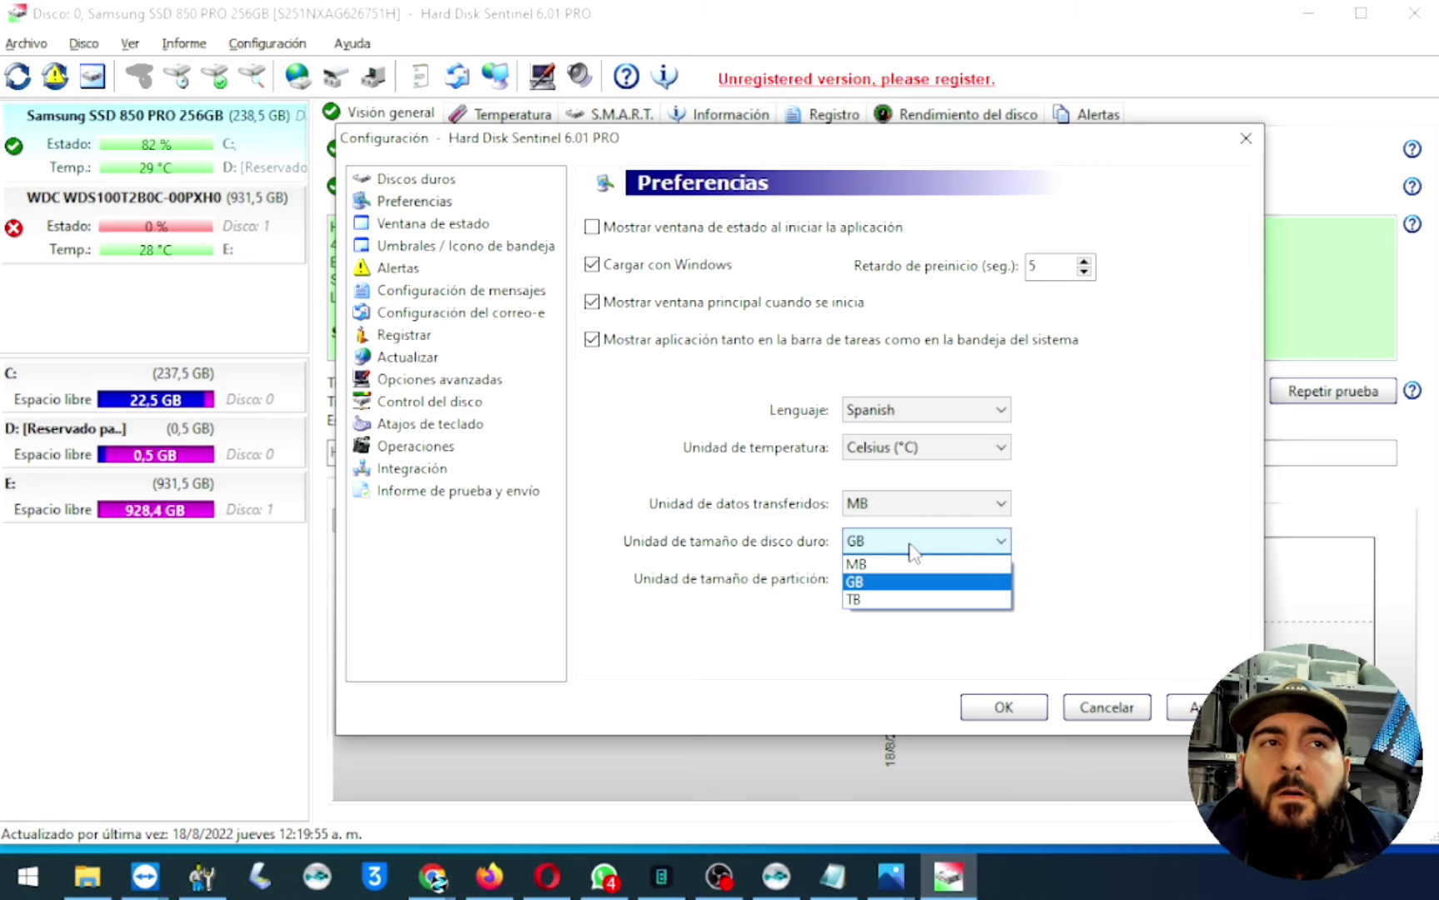
click(914, 550)
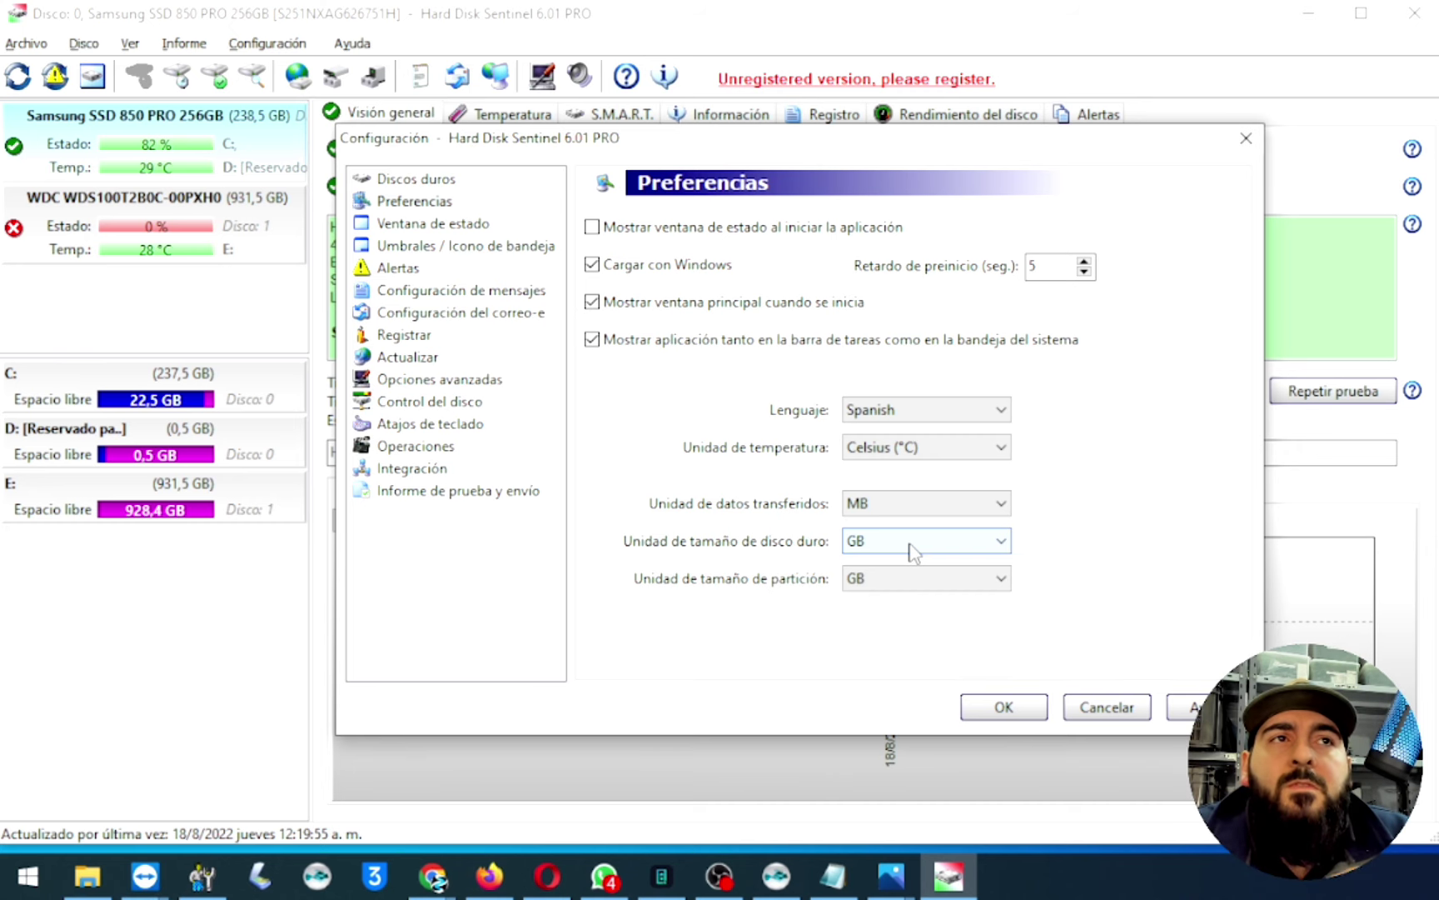
click(928, 447)
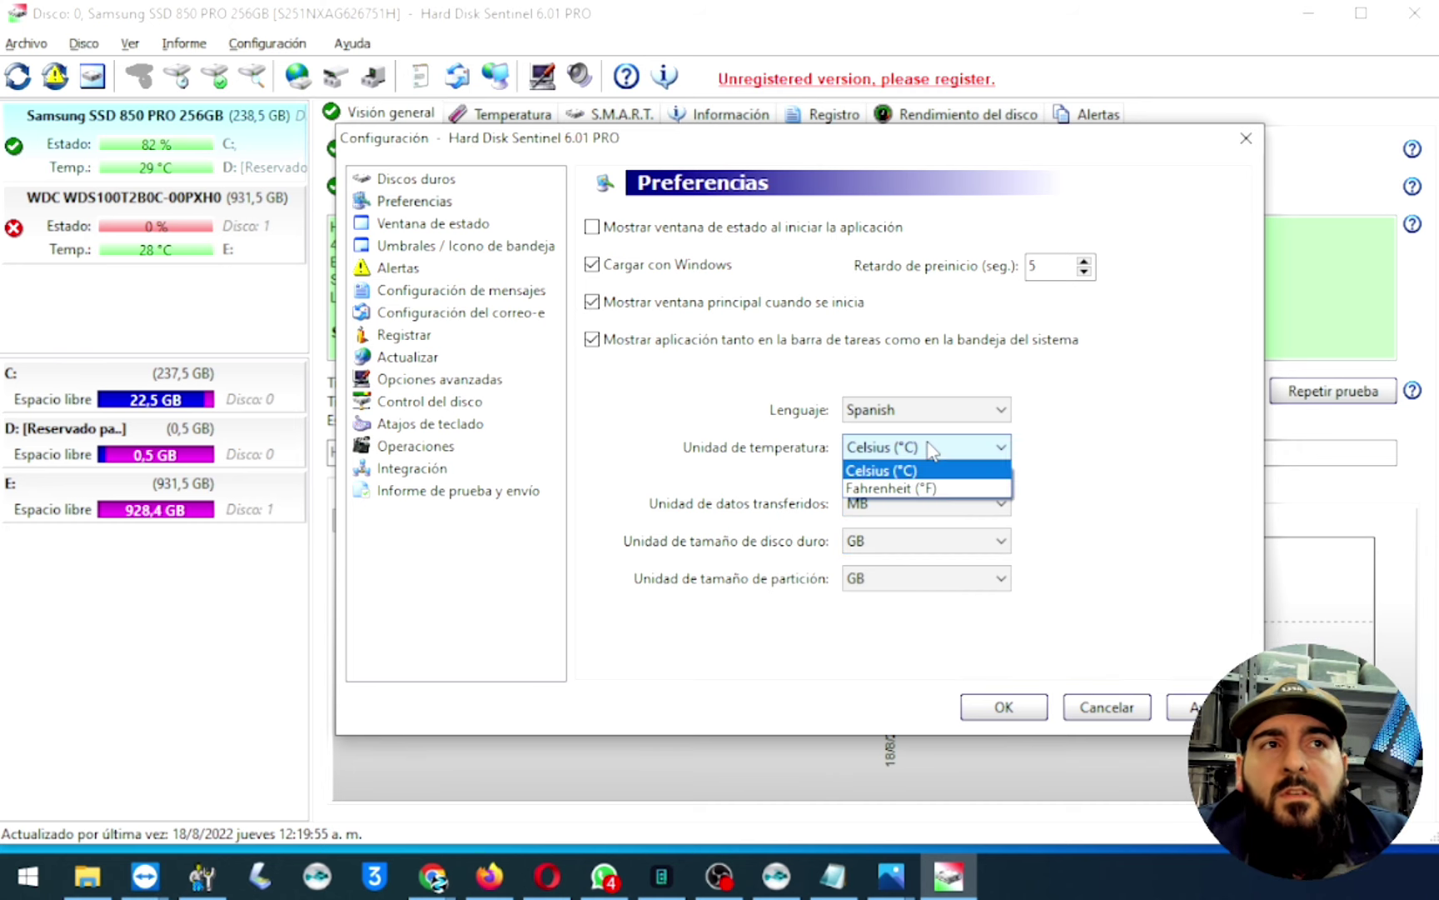
click(930, 450)
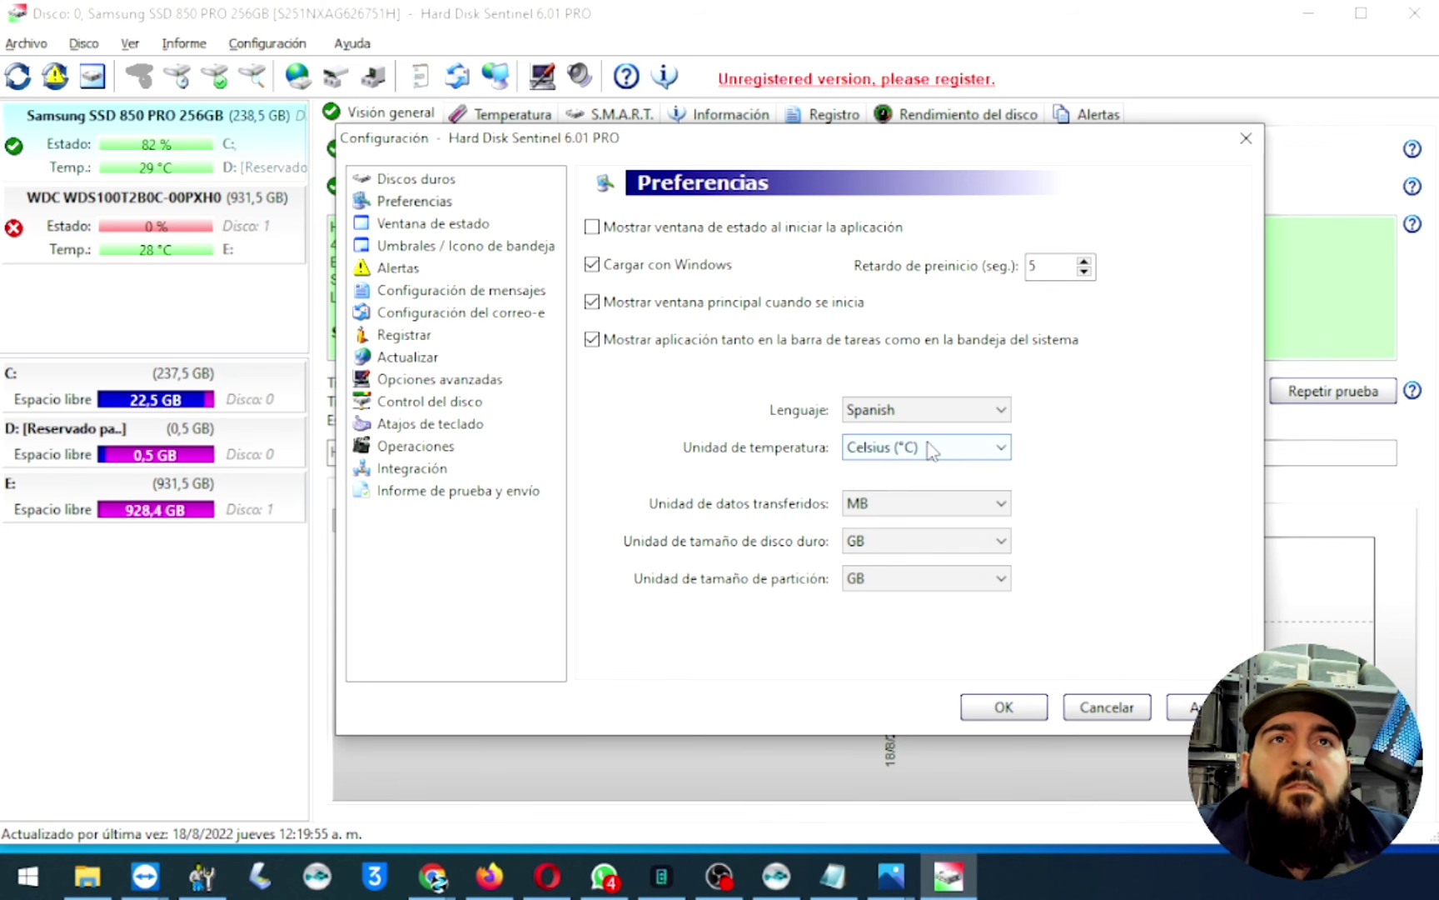
click(1004, 706)
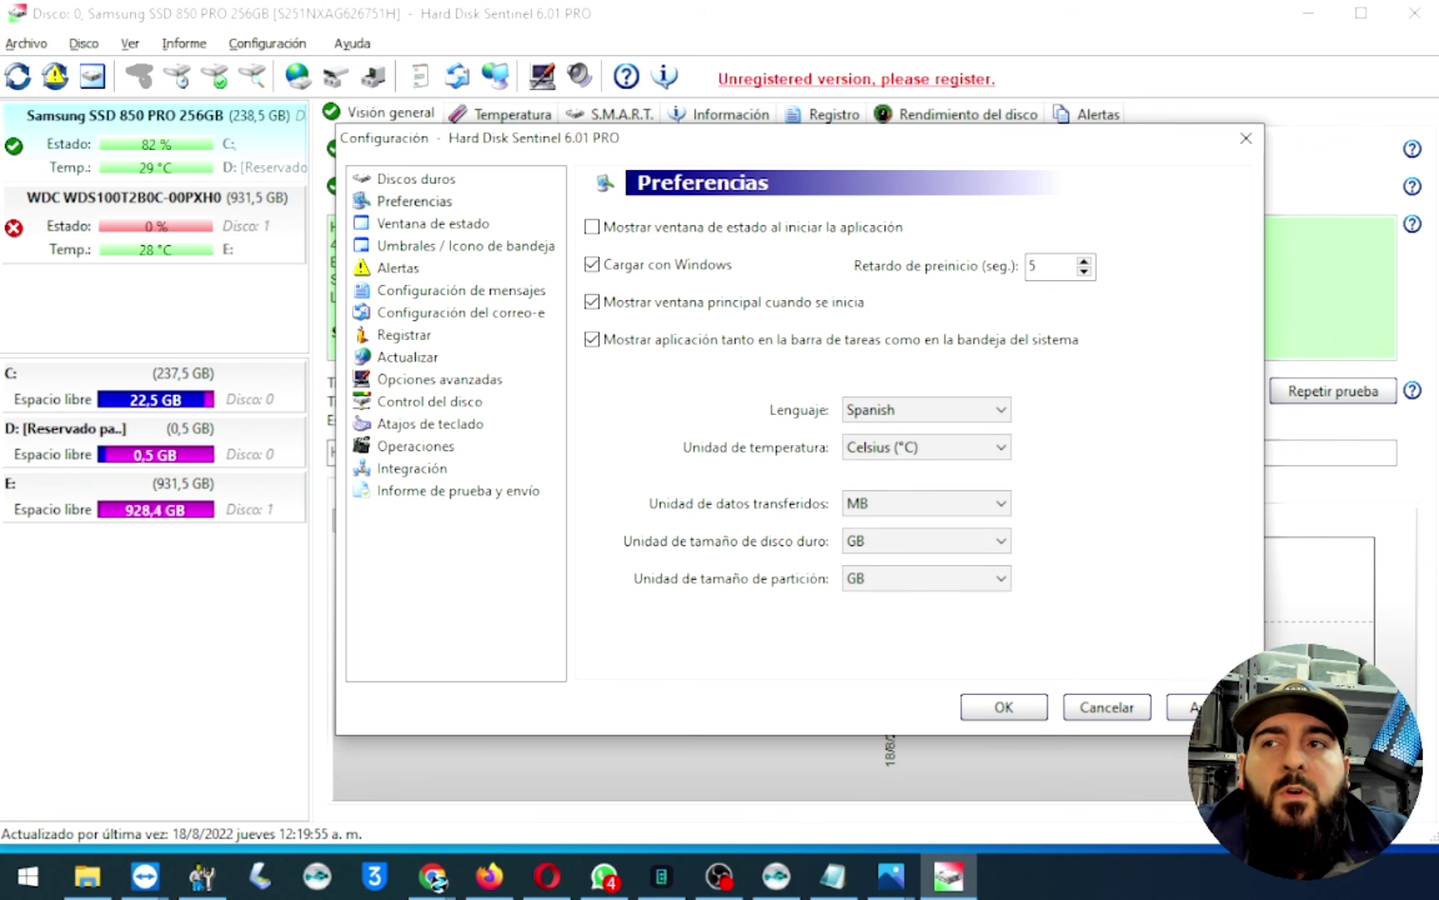
- Review the alert settings, trying the repeat sound alert and PC speaker options and leaving both disabled
click(409, 273)
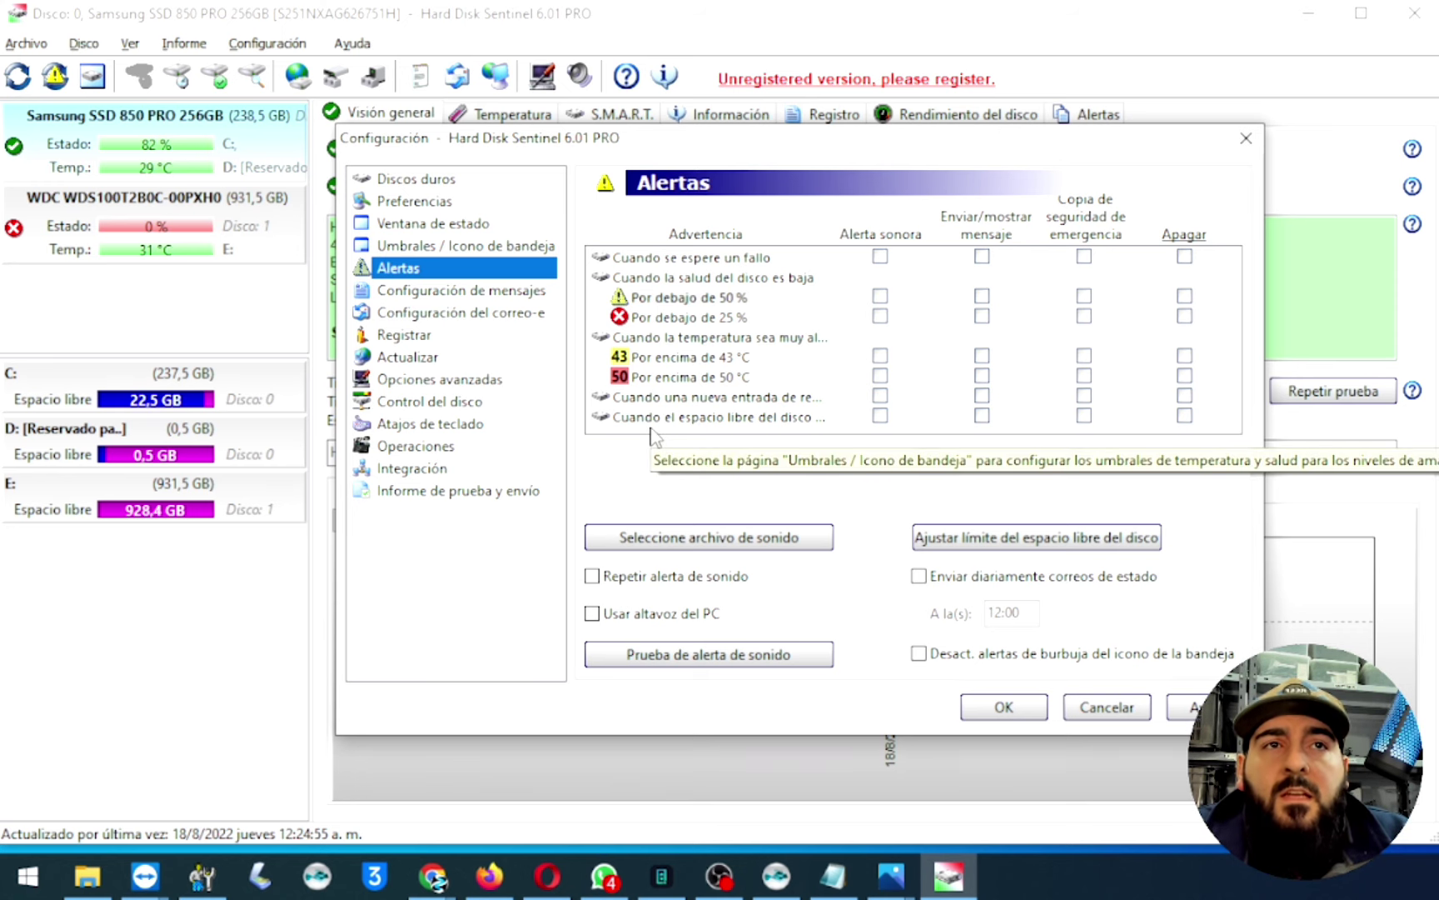
click(592, 576)
click(592, 576)
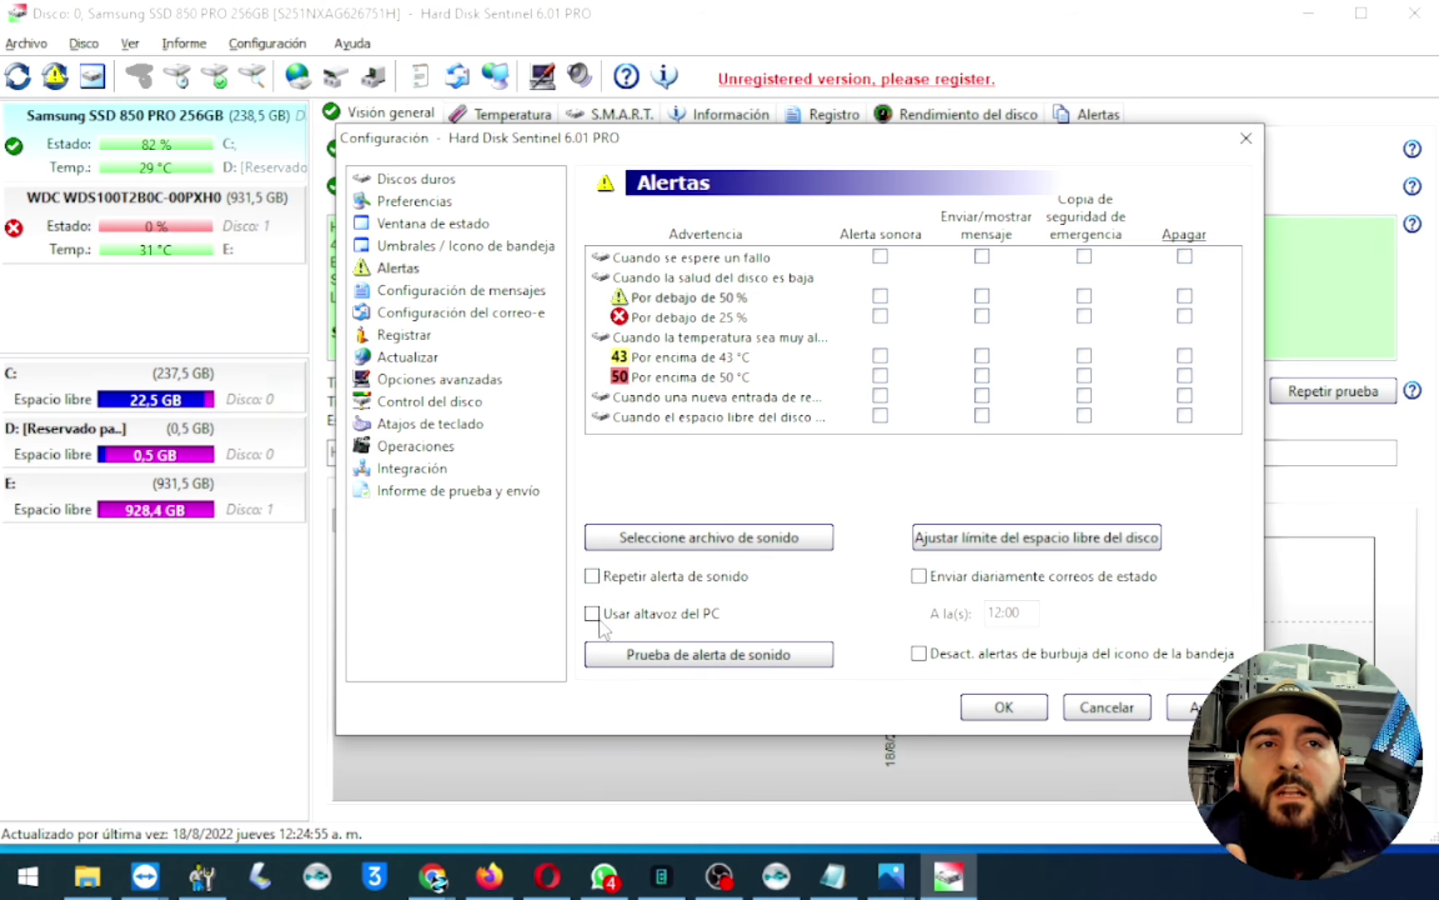
click(592, 613)
click(592, 614)
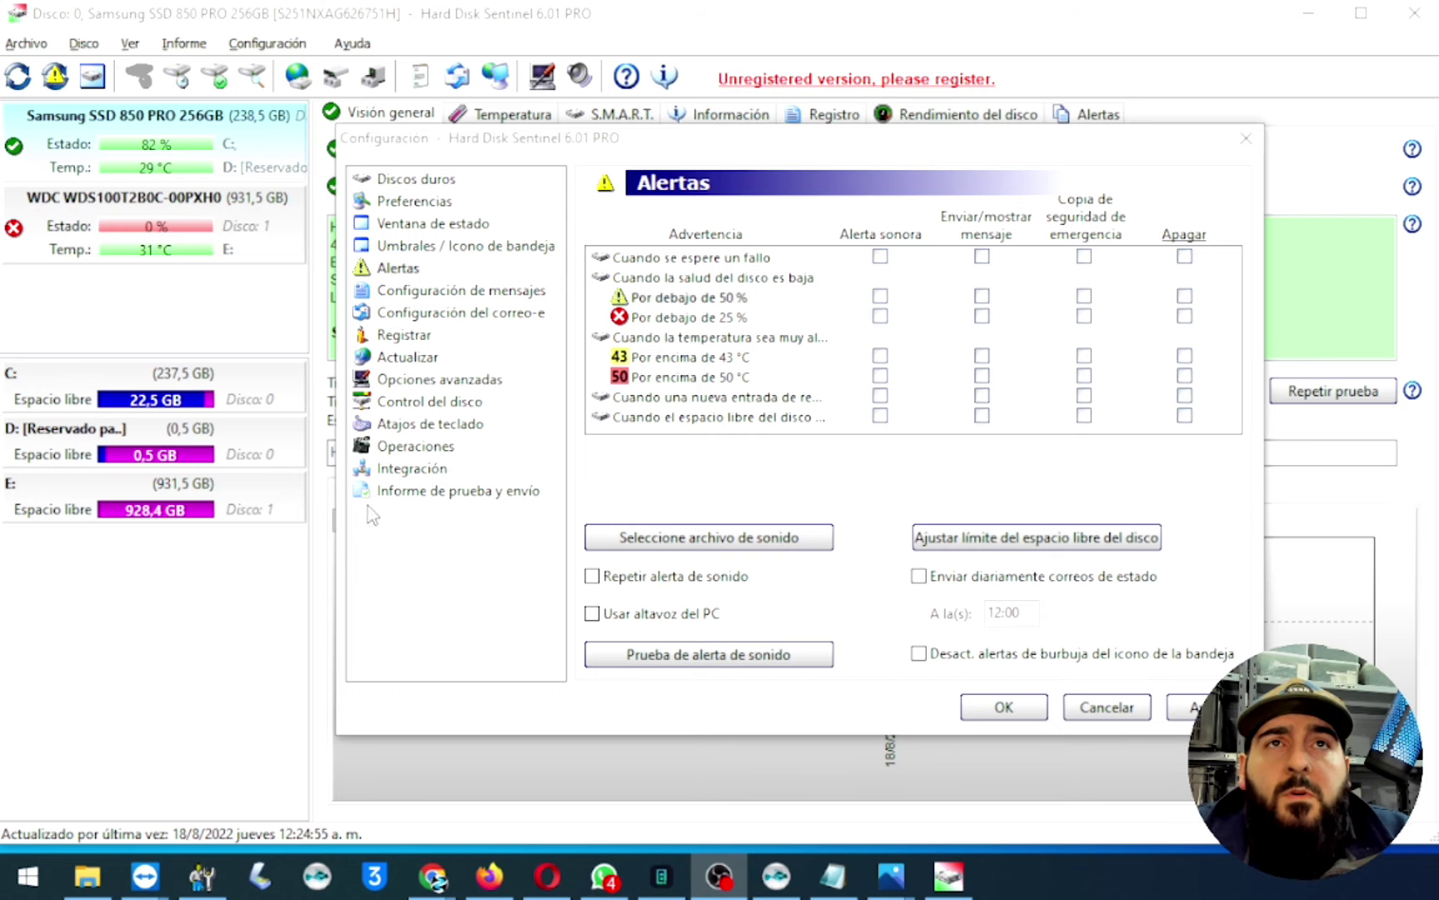
- Check for a new program version in the update settings, leave weekly checks disabled, and cancel the configuration dialog
click(399, 358)
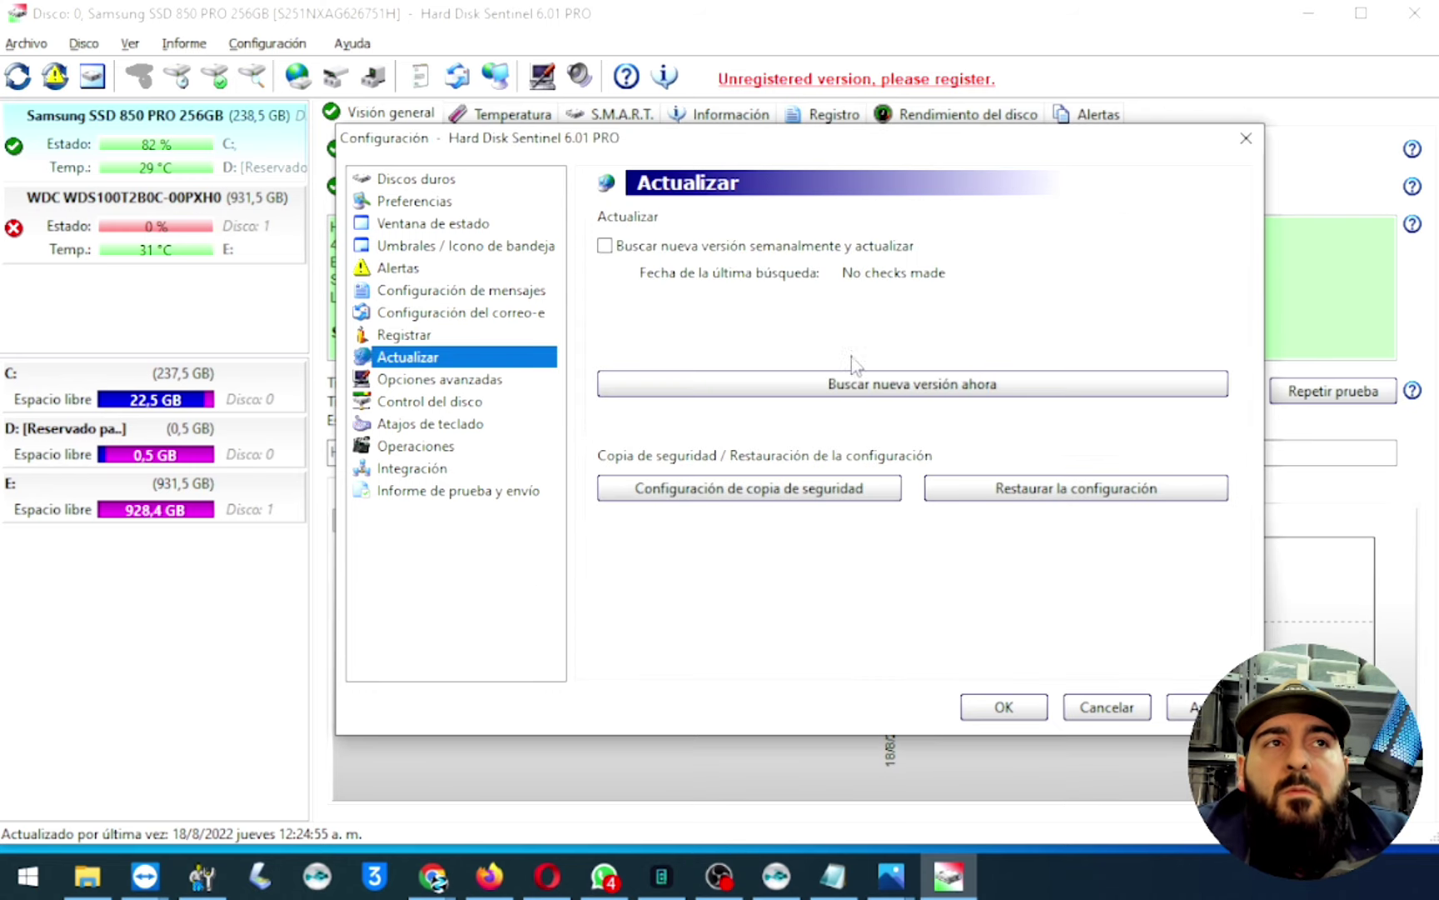
click(942, 387)
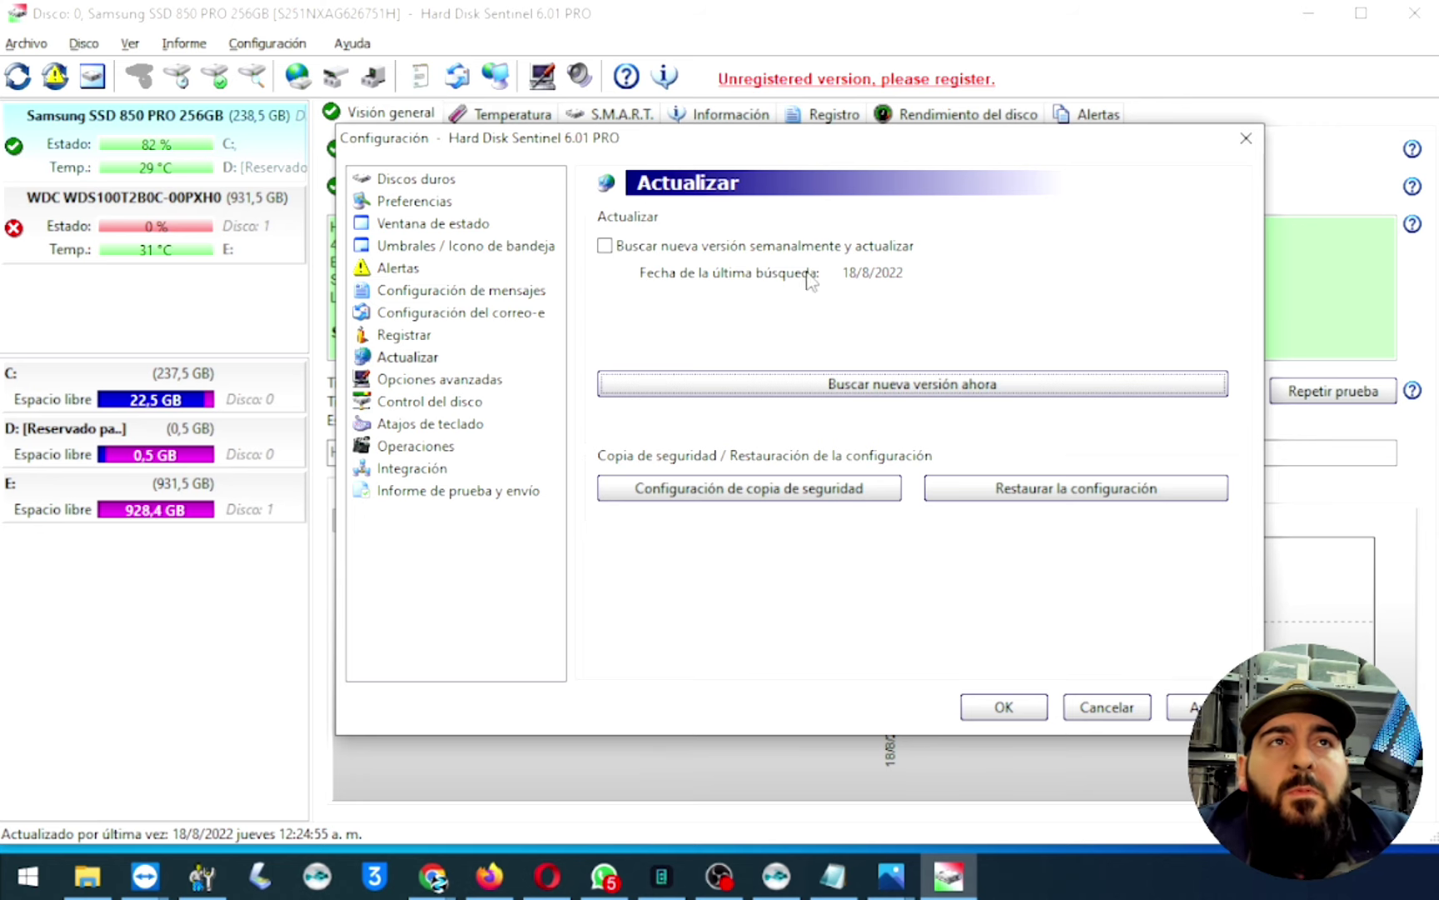
click(610, 249)
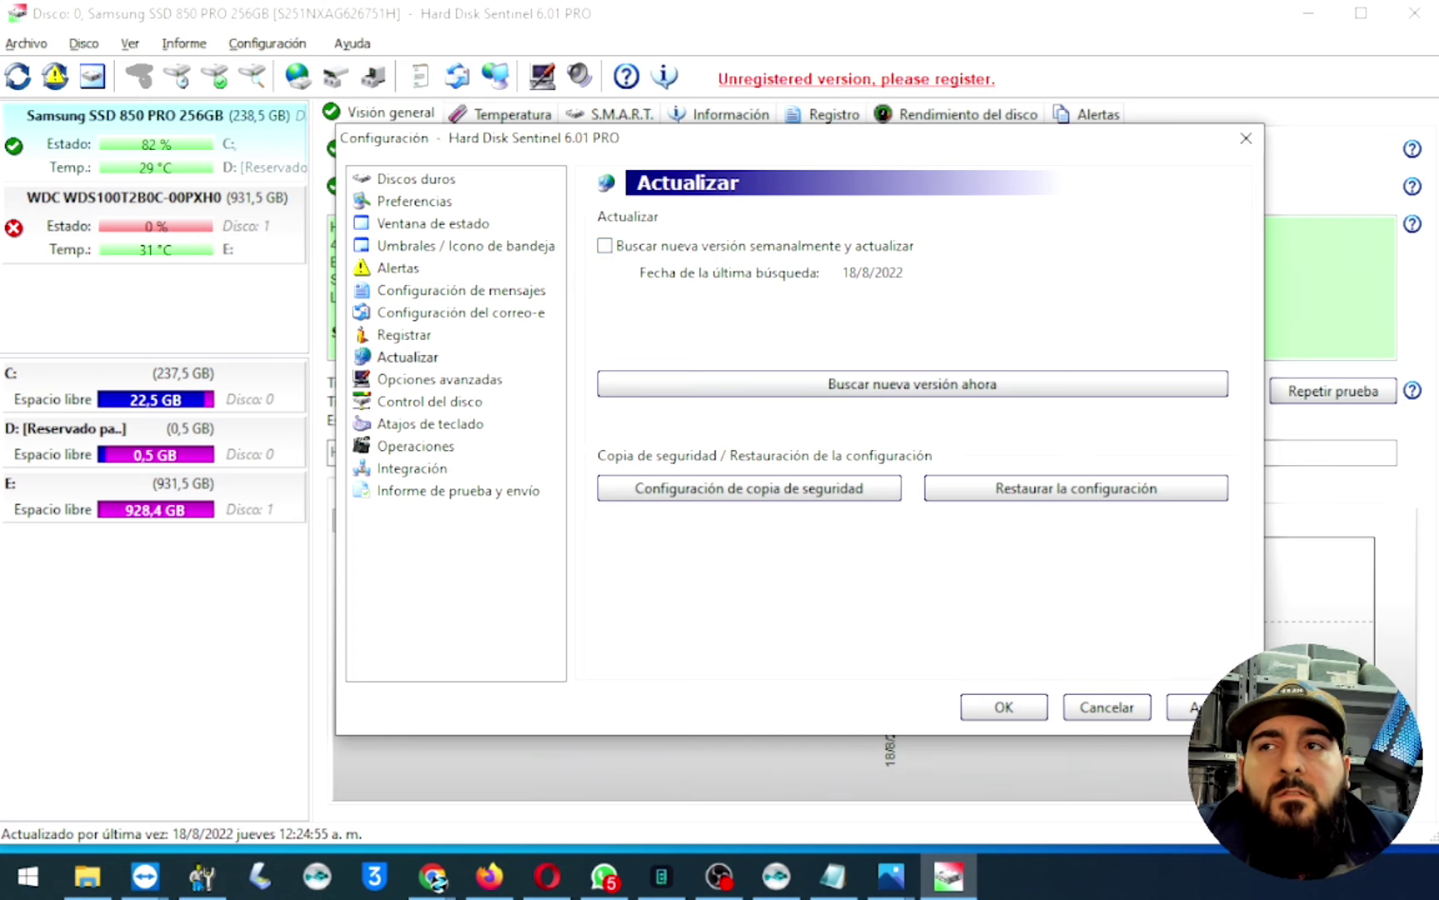
key(alt+Tab)
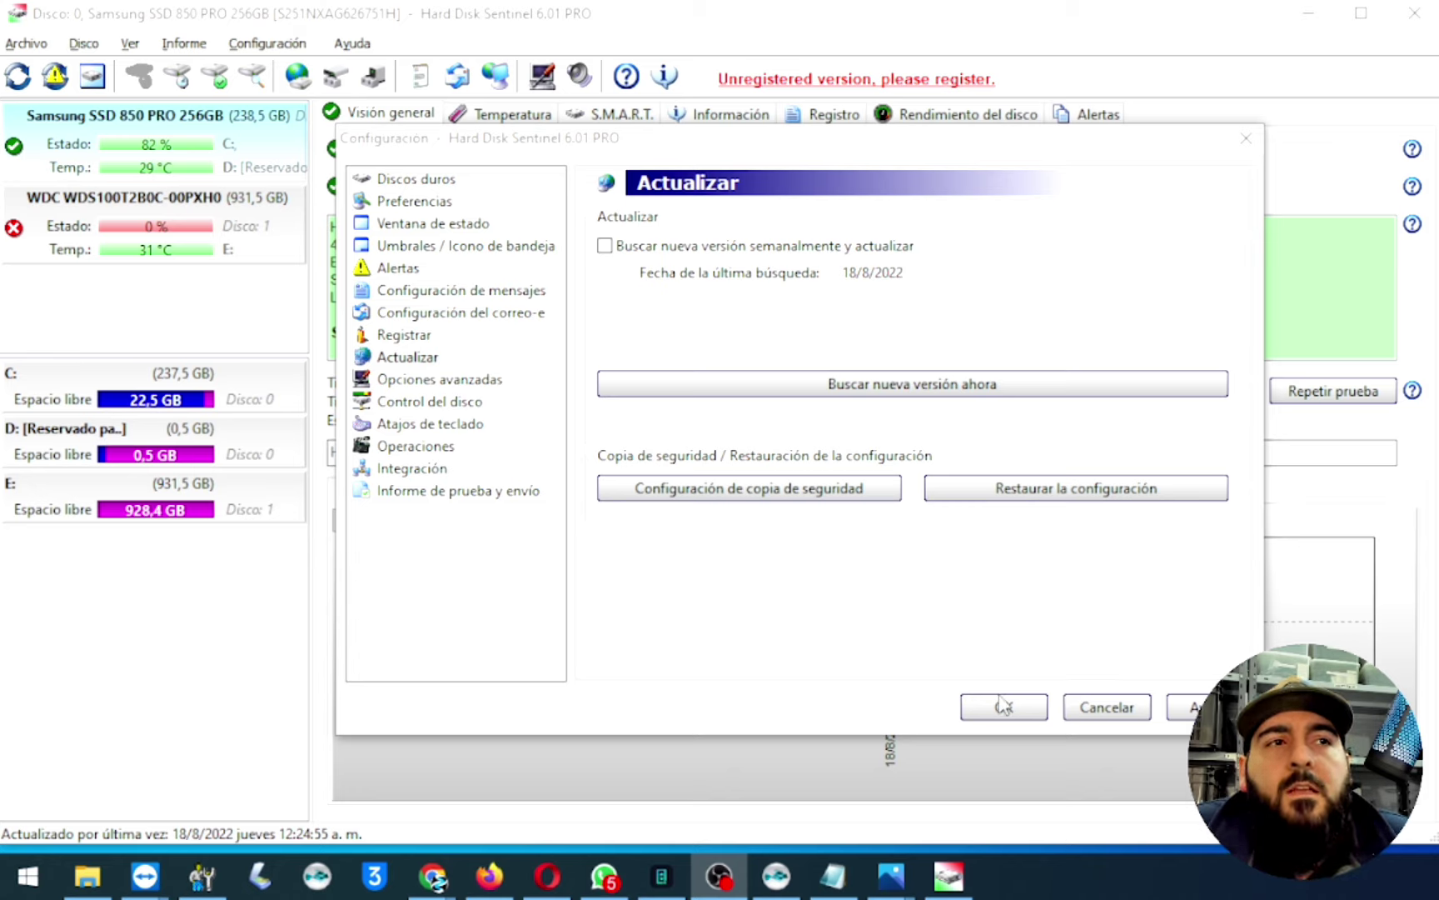
click(1126, 712)
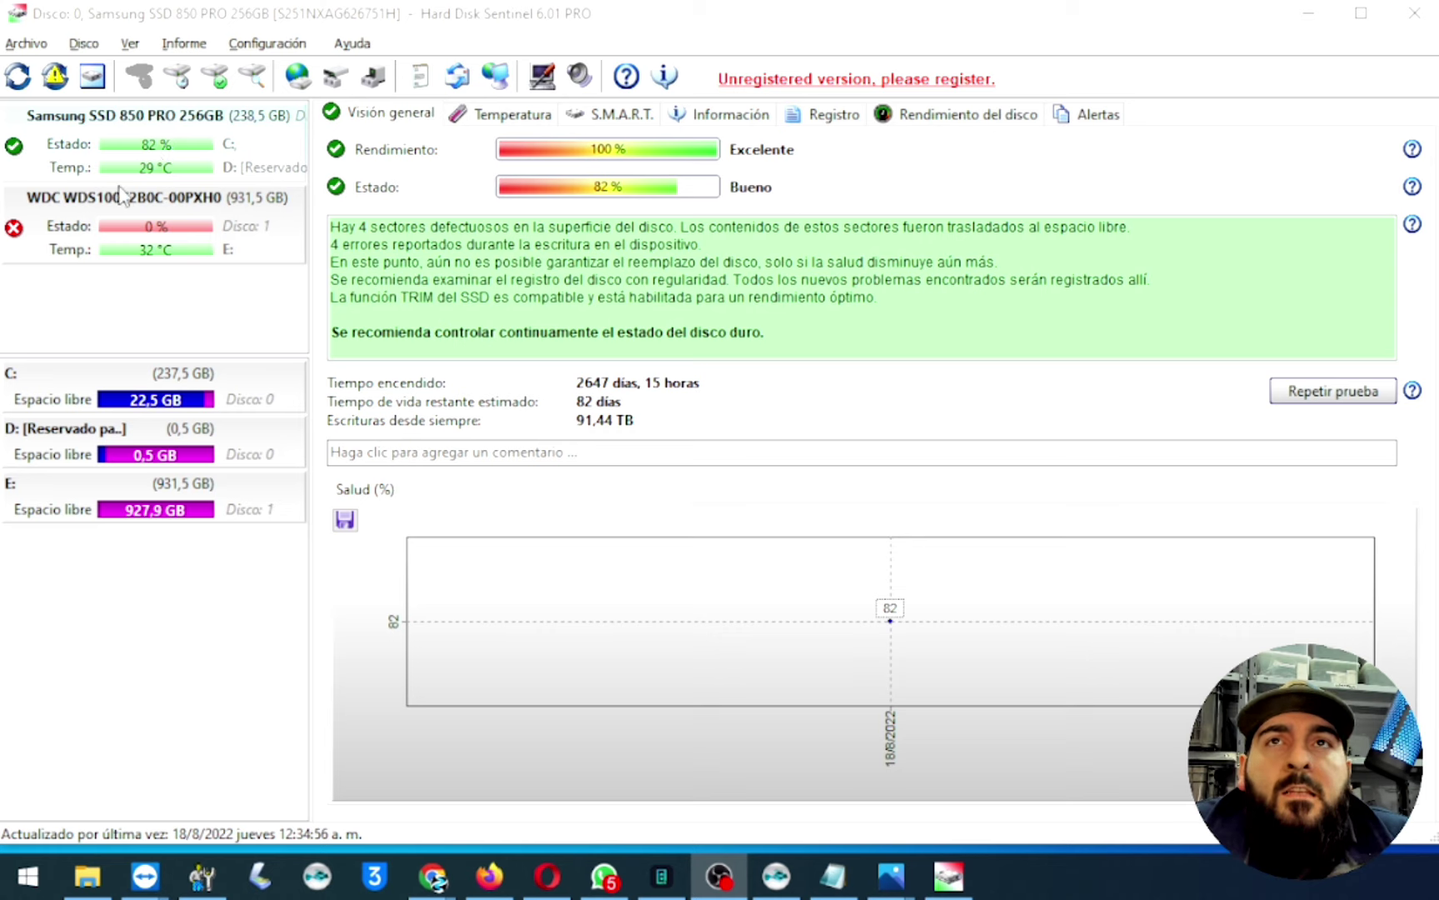
- Compare the status, power-on time, estimated remaining life and lifetime writes of the WDC and Samsung drives
click(113, 243)
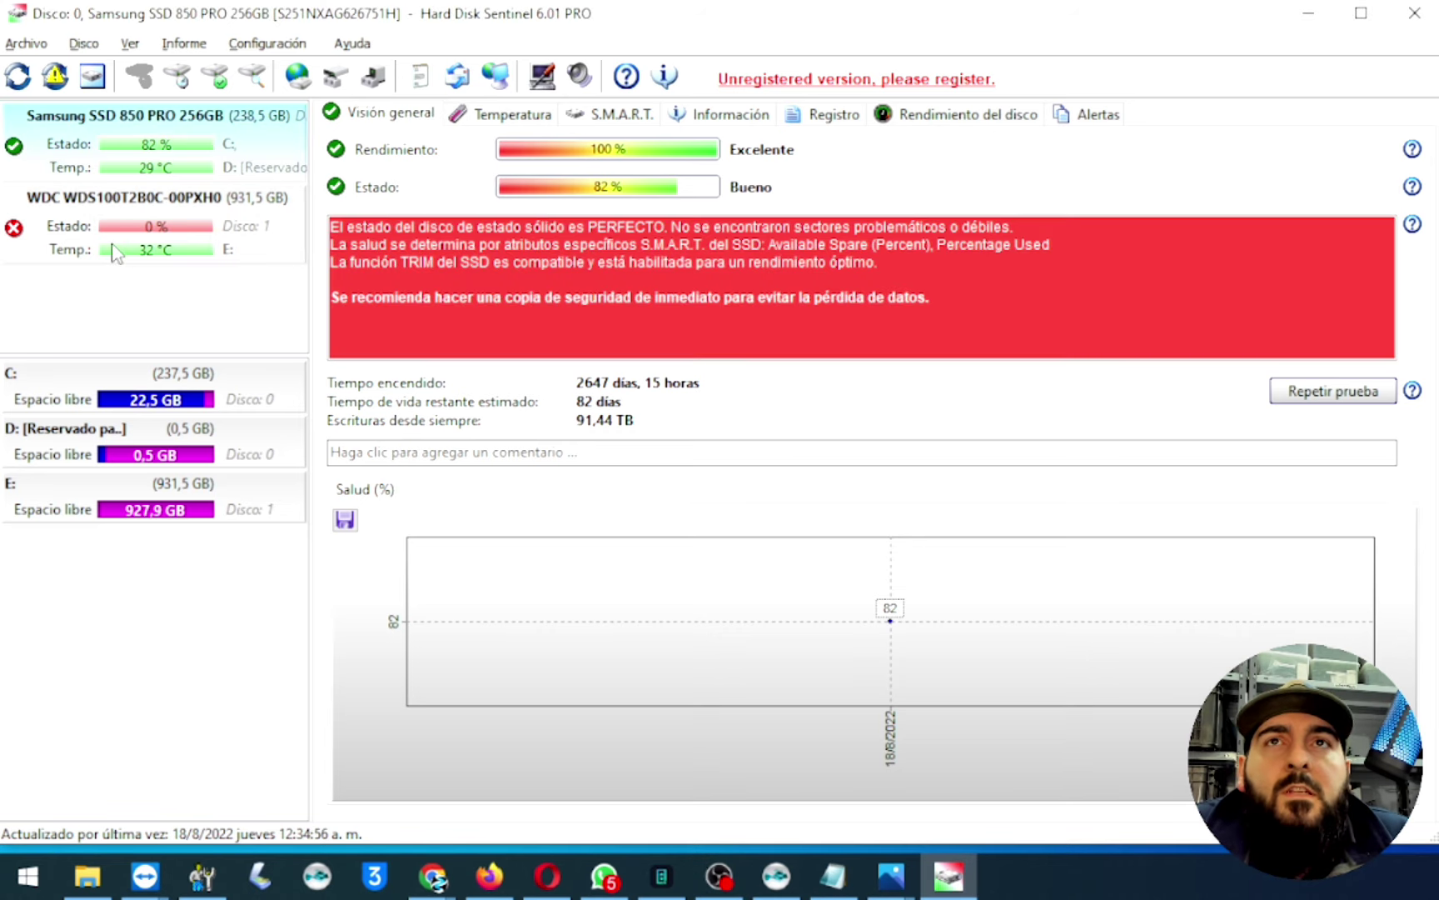
click(117, 148)
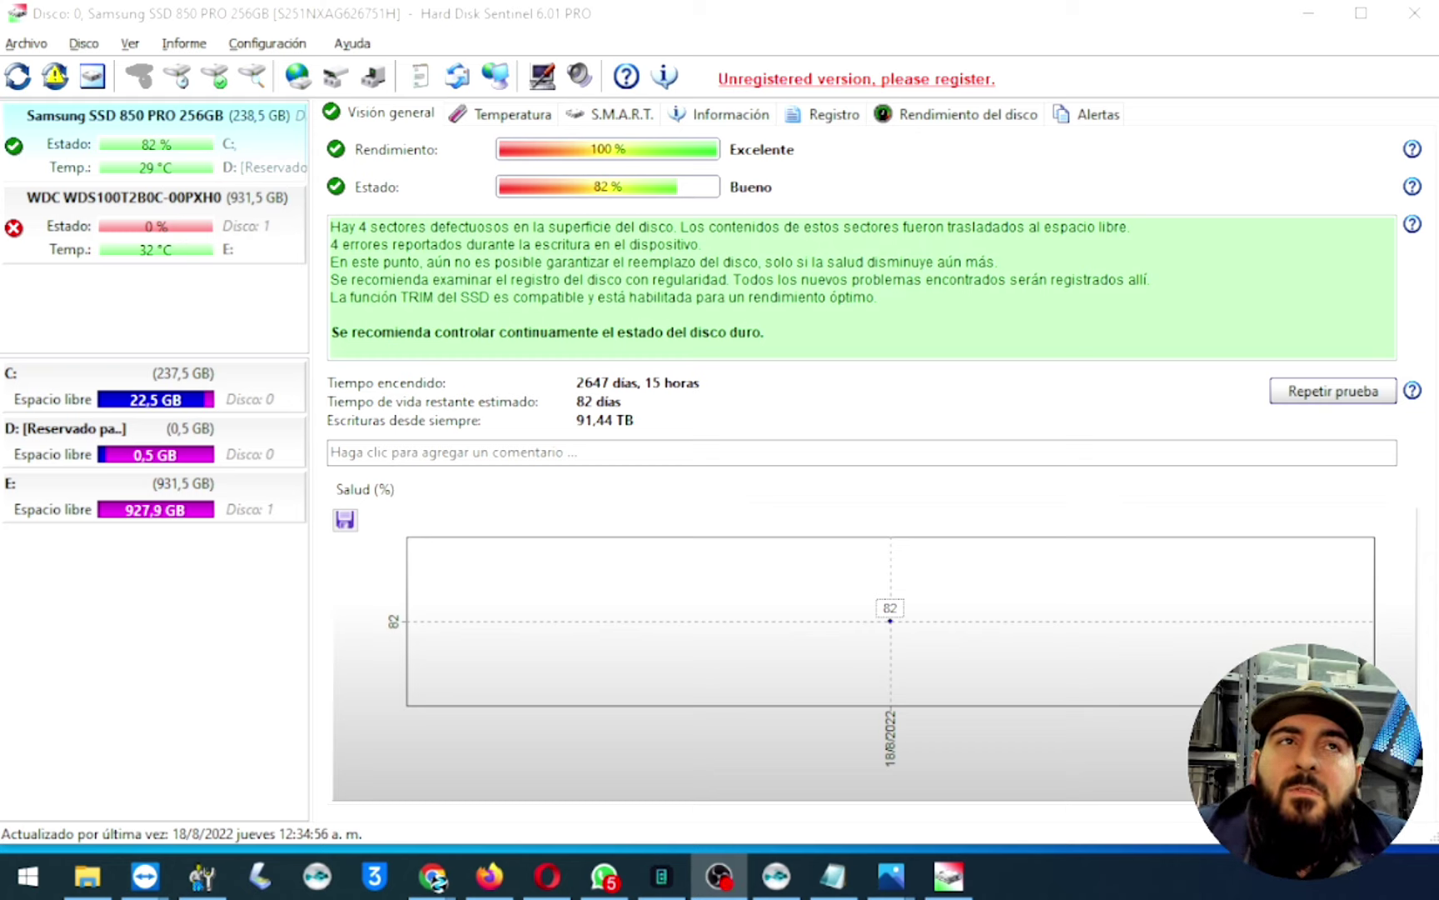
click(288, 213)
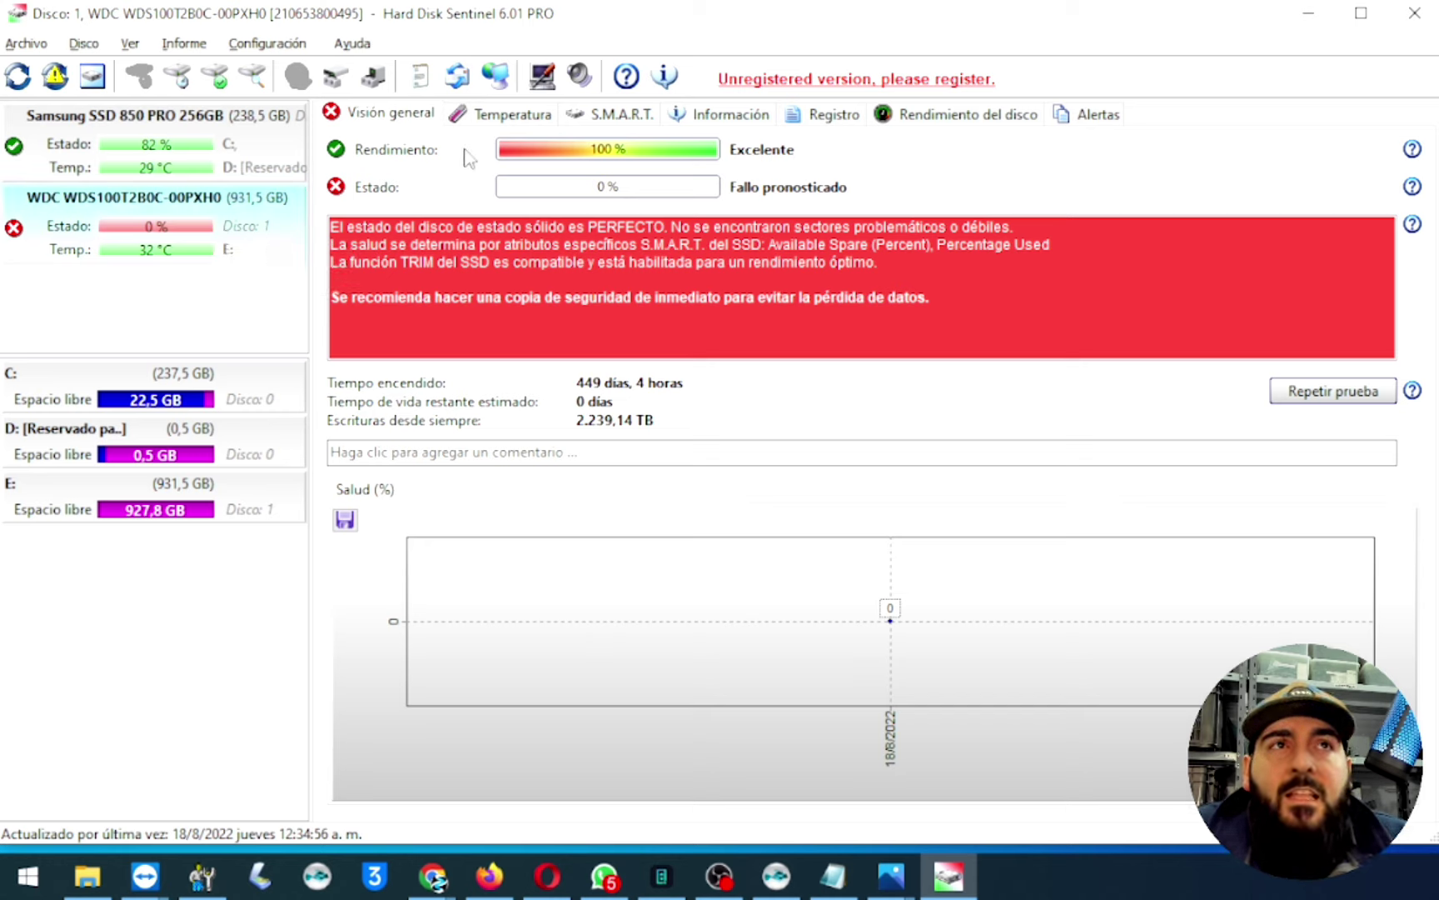
mouse_move(616, 193)
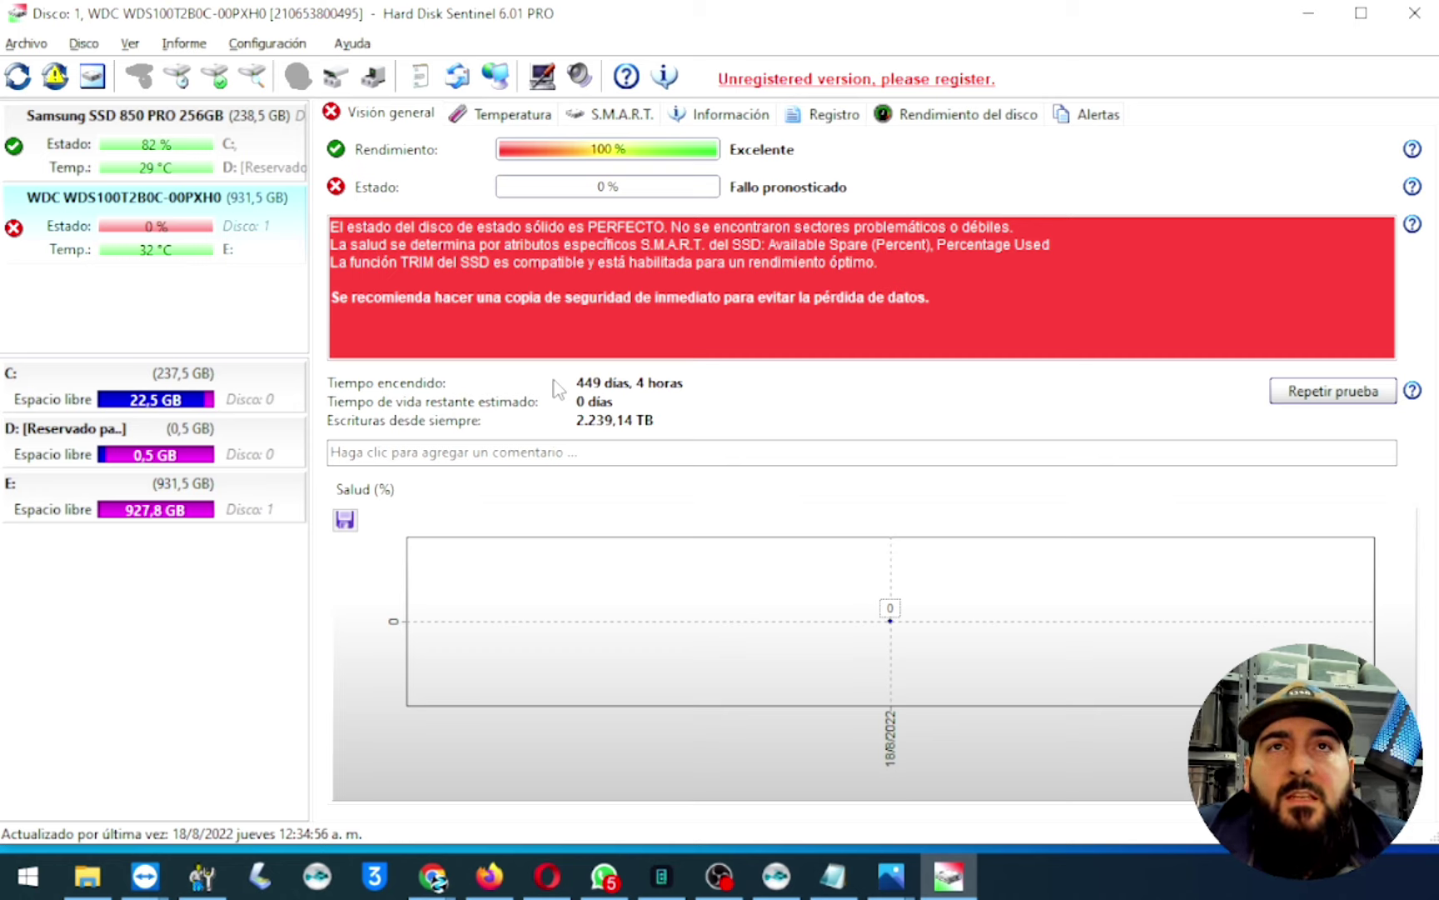
click(176, 164)
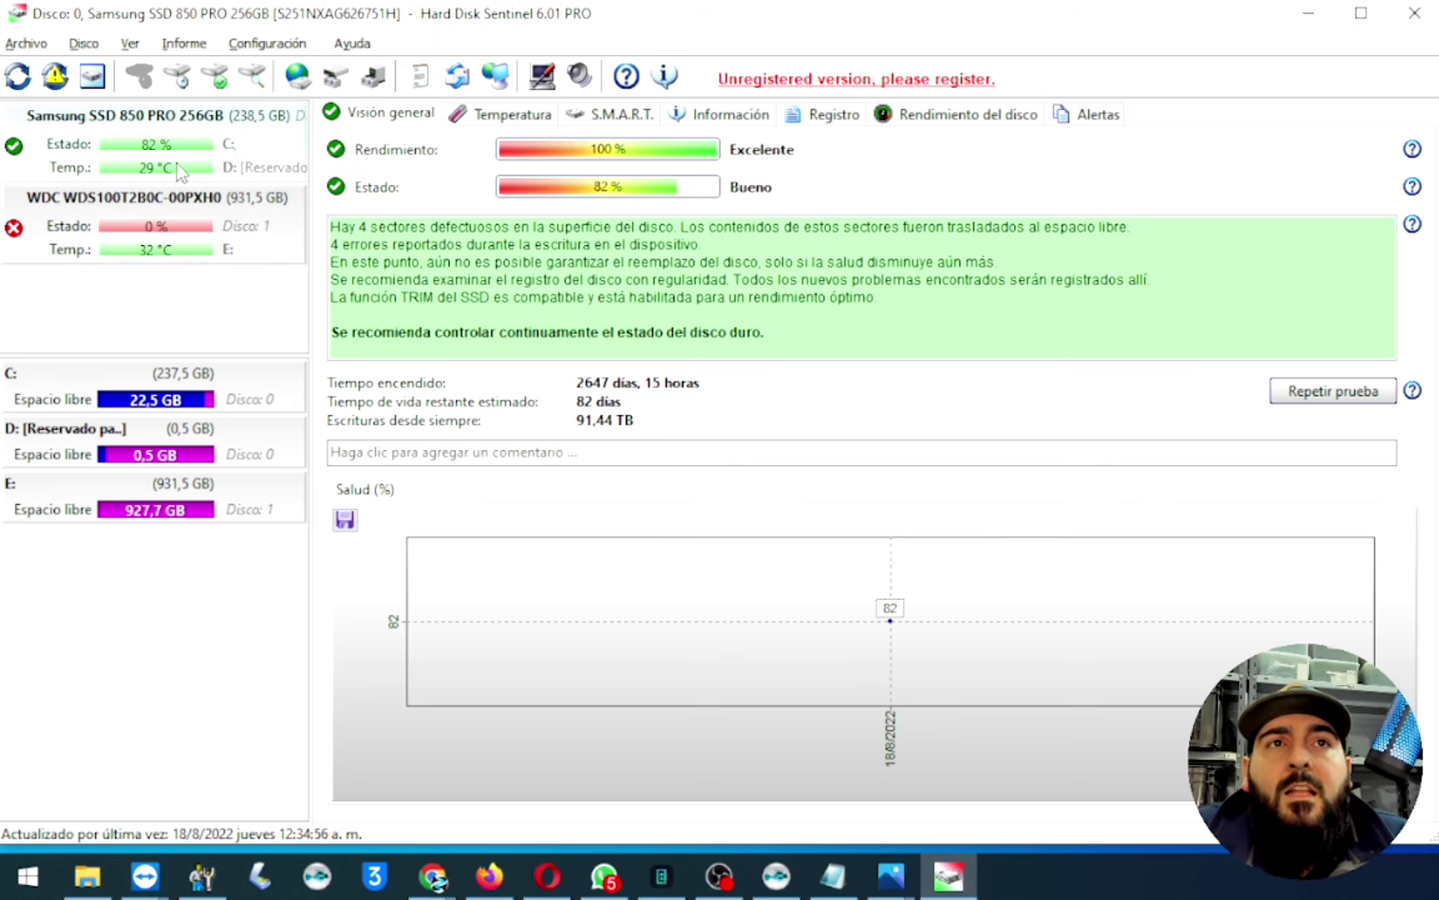
click(176, 236)
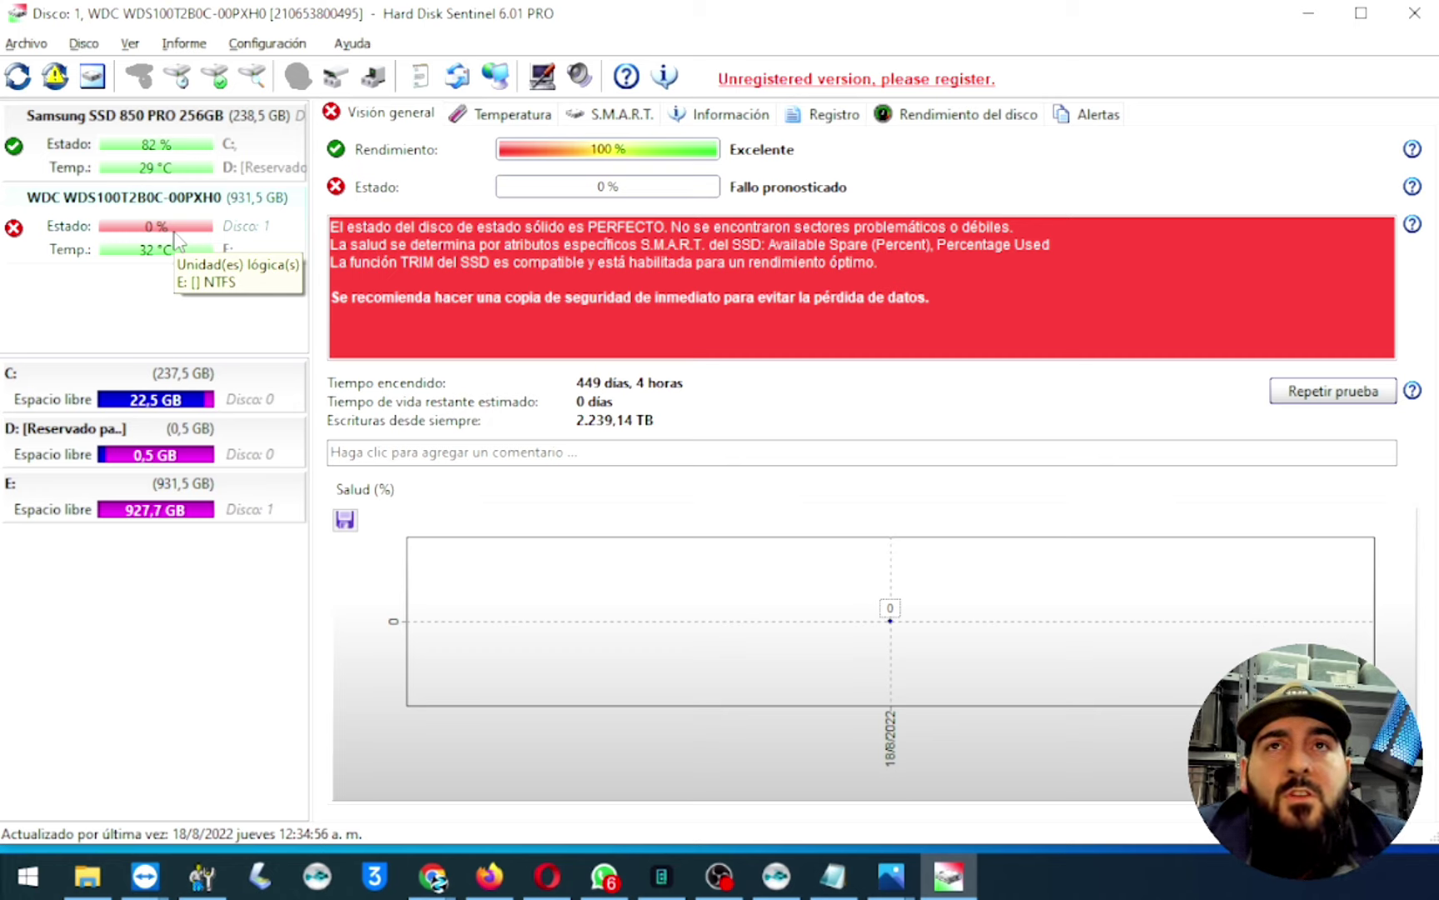
click(192, 171)
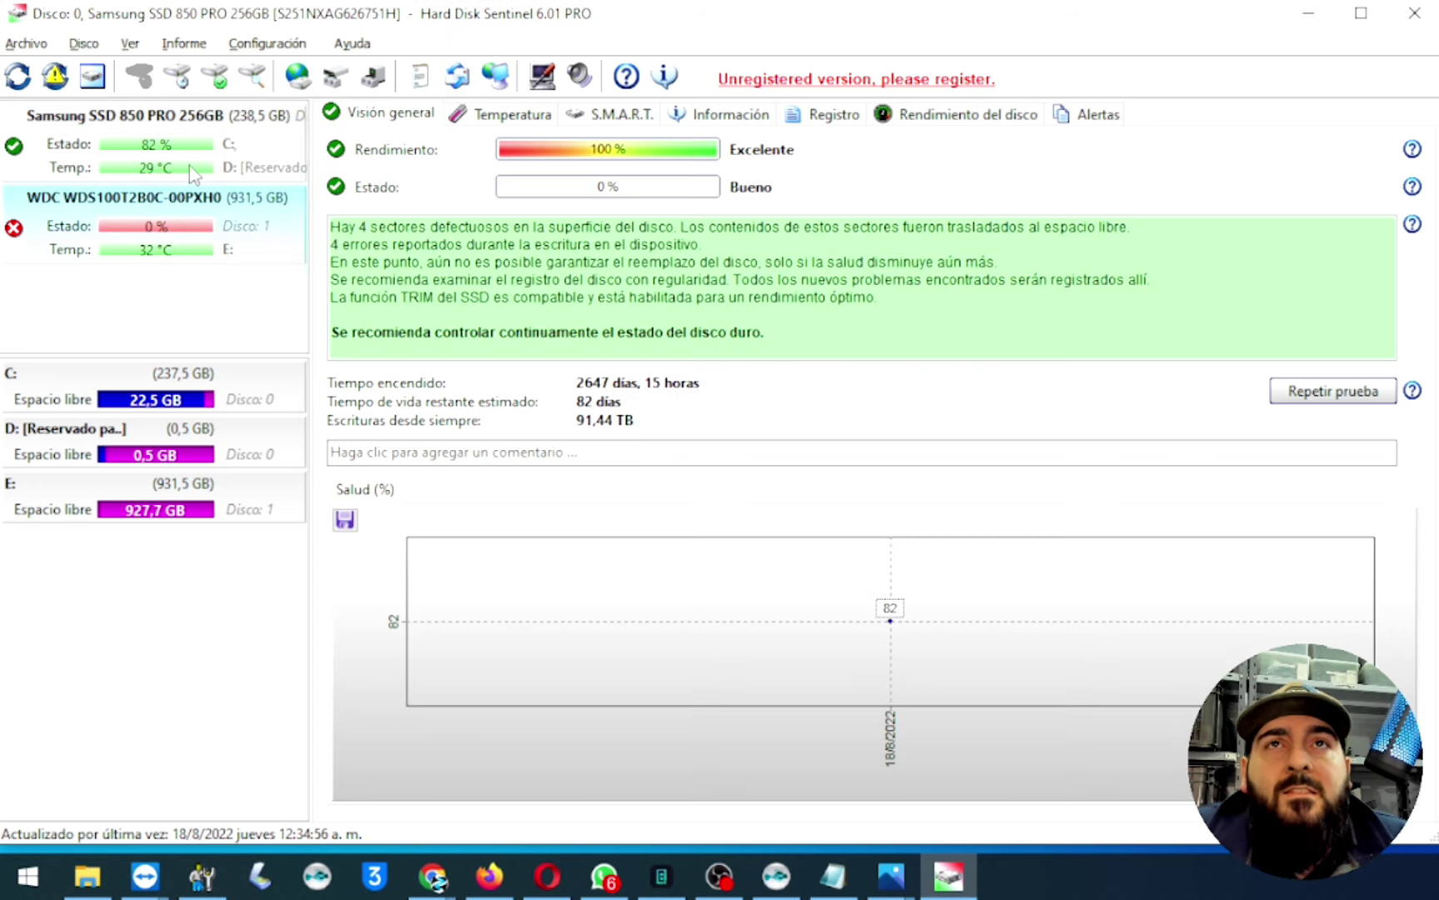
key(alt+Tab)
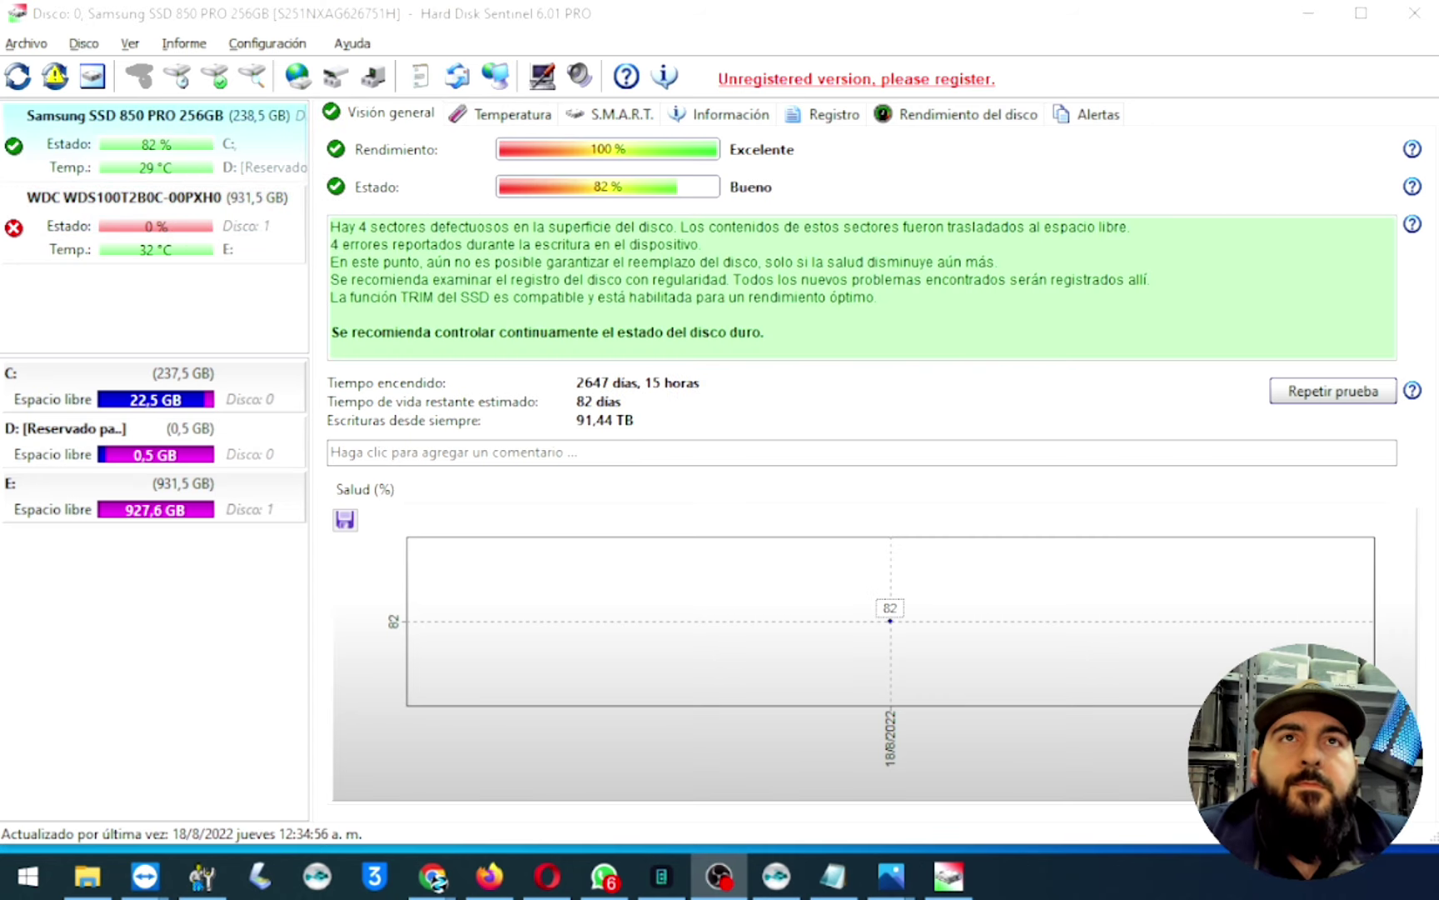
- Examine the Samsung drive's temperature data through the current, daily average, daily maximum and daily minimum charts
click(497, 119)
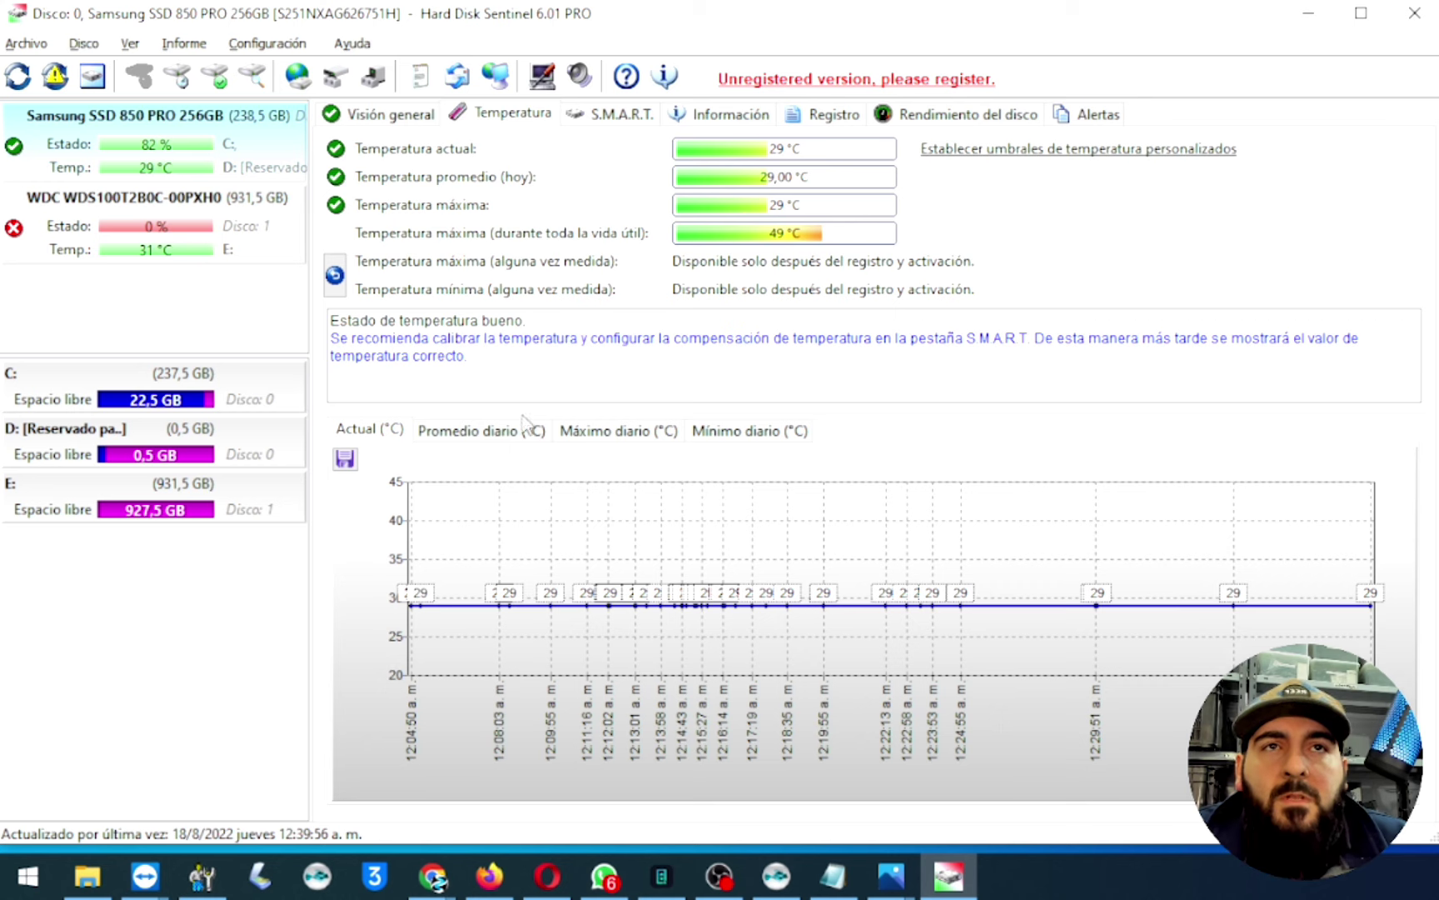
click(434, 438)
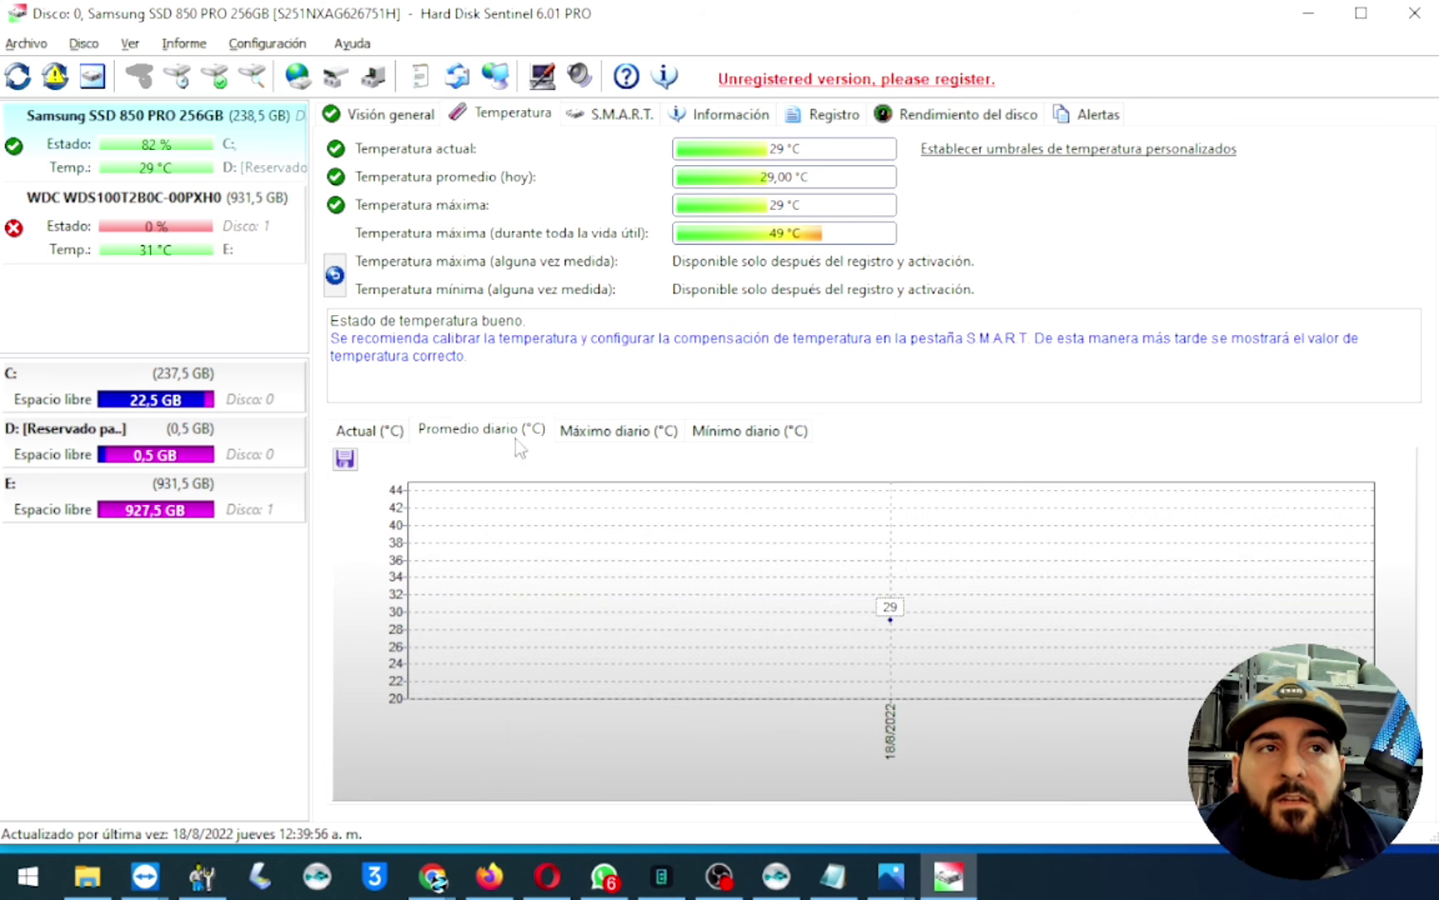
click(651, 439)
click(747, 435)
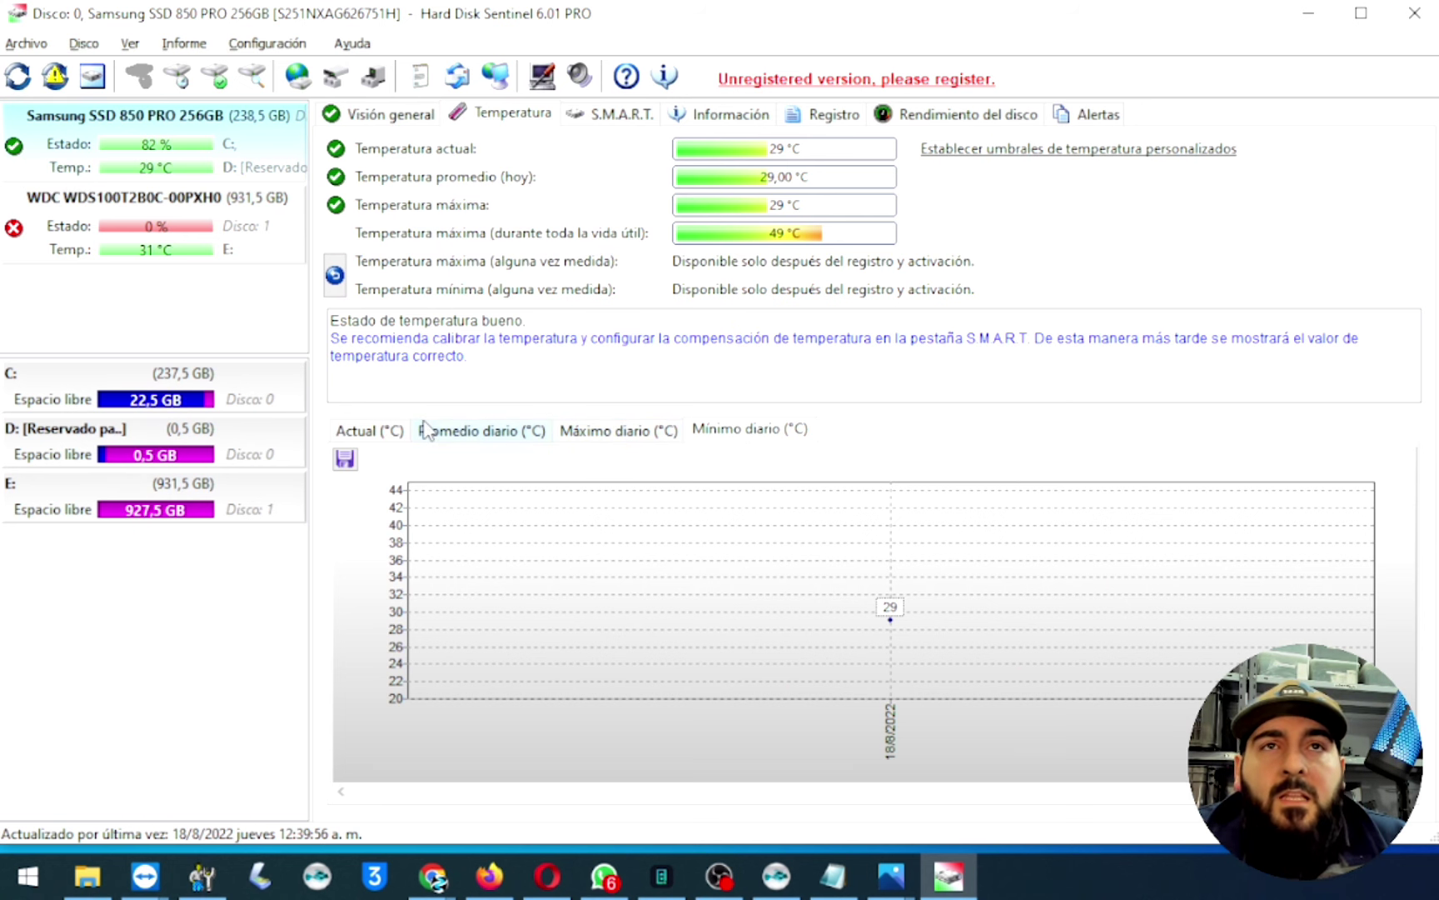
click(347, 430)
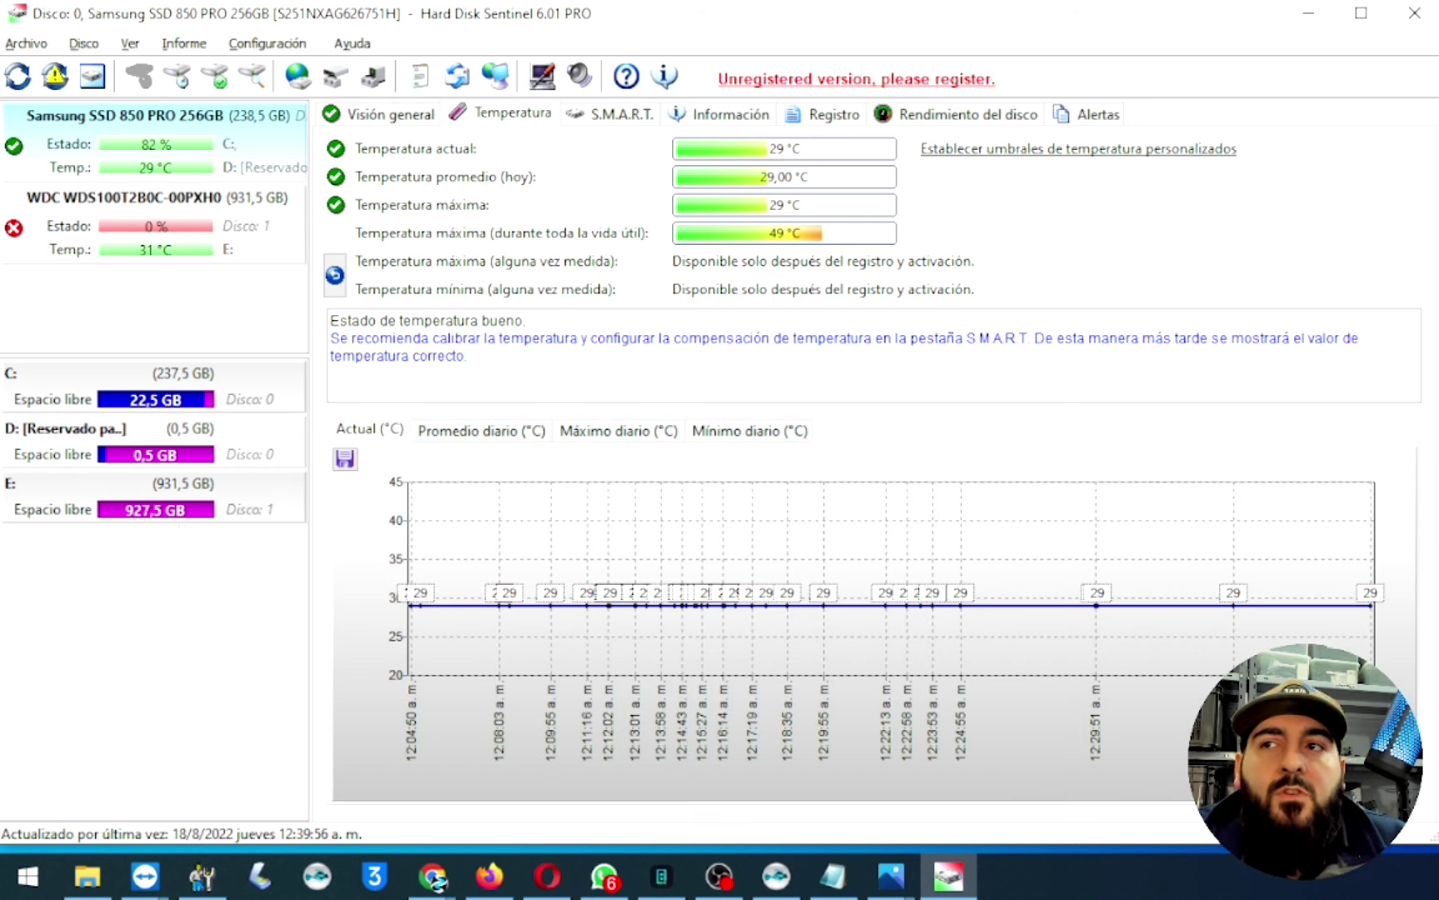
- Compare the WDC drive's current, average and maximum temperatures with those of the Samsung drive
click(218, 250)
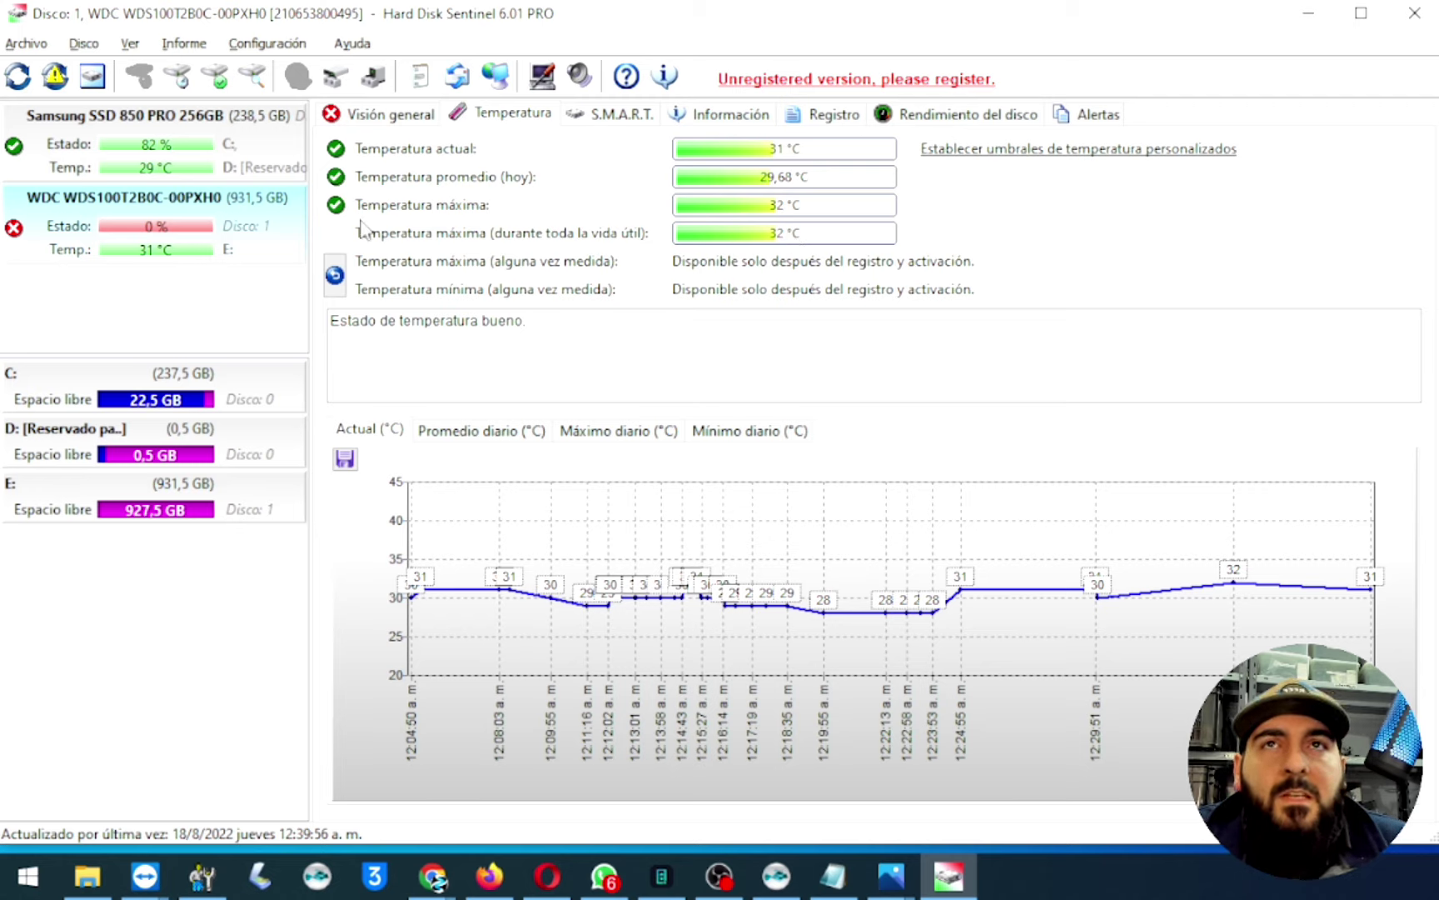
key(alt+Tab)
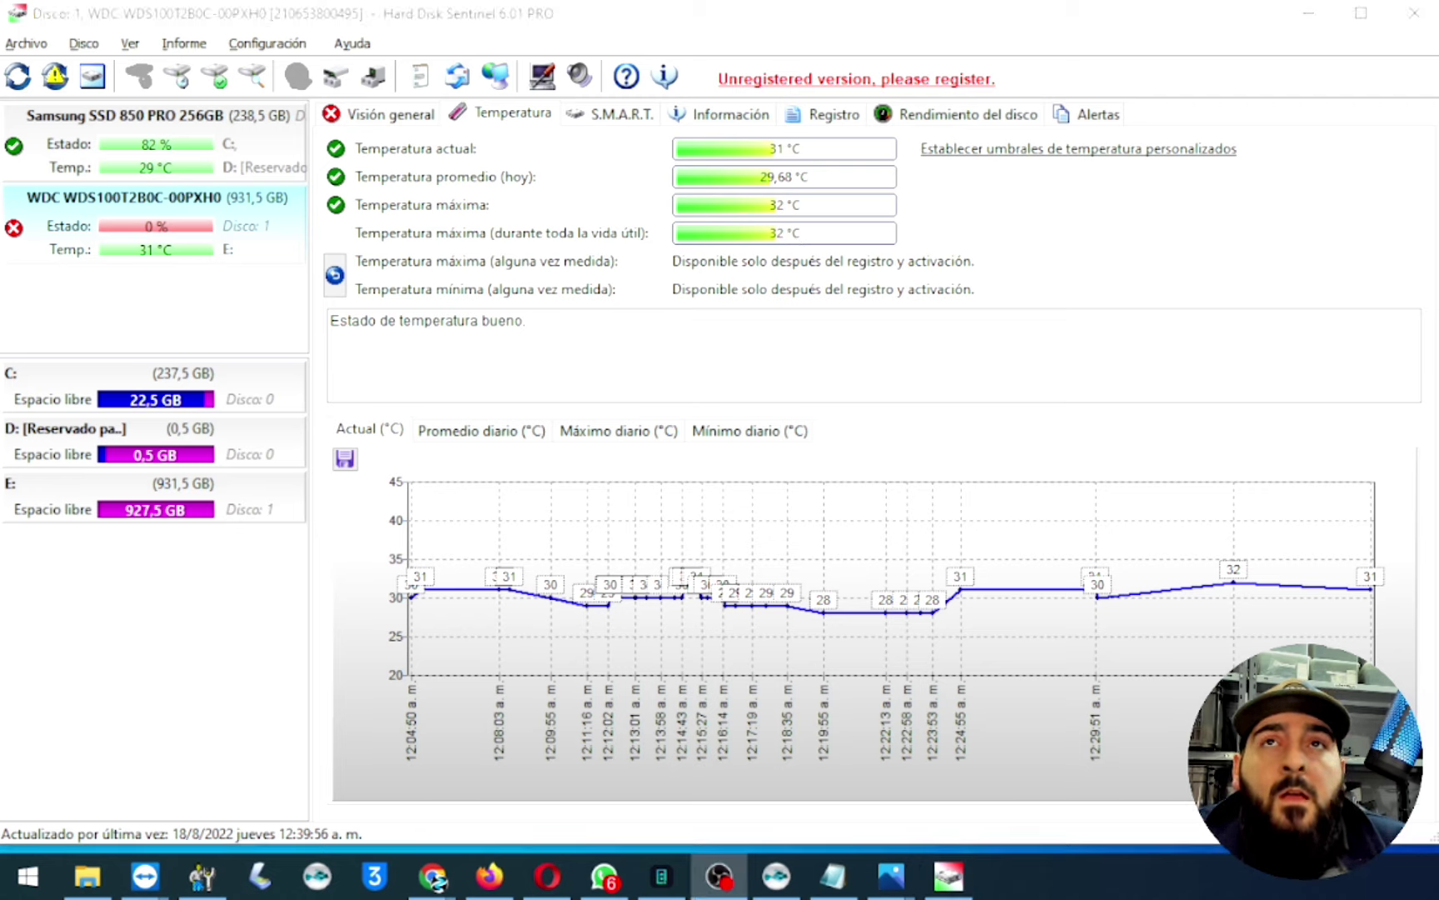
click(244, 170)
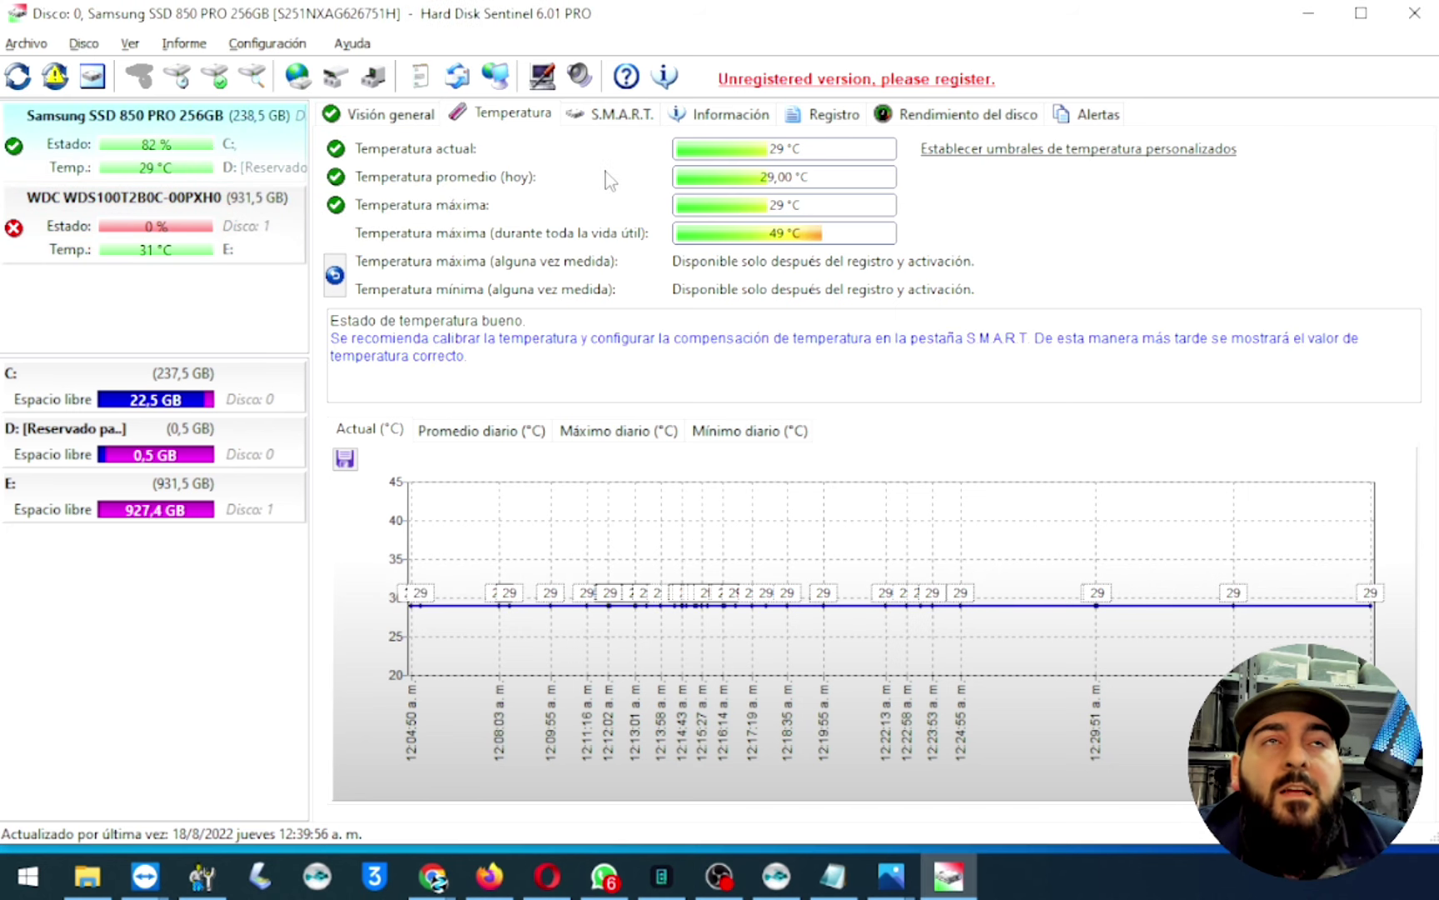
- Review the Samsung drive's S.M.A.R.T. attributes, and compare the detailed hardware information of the Samsung and WDC drives
click(627, 119)
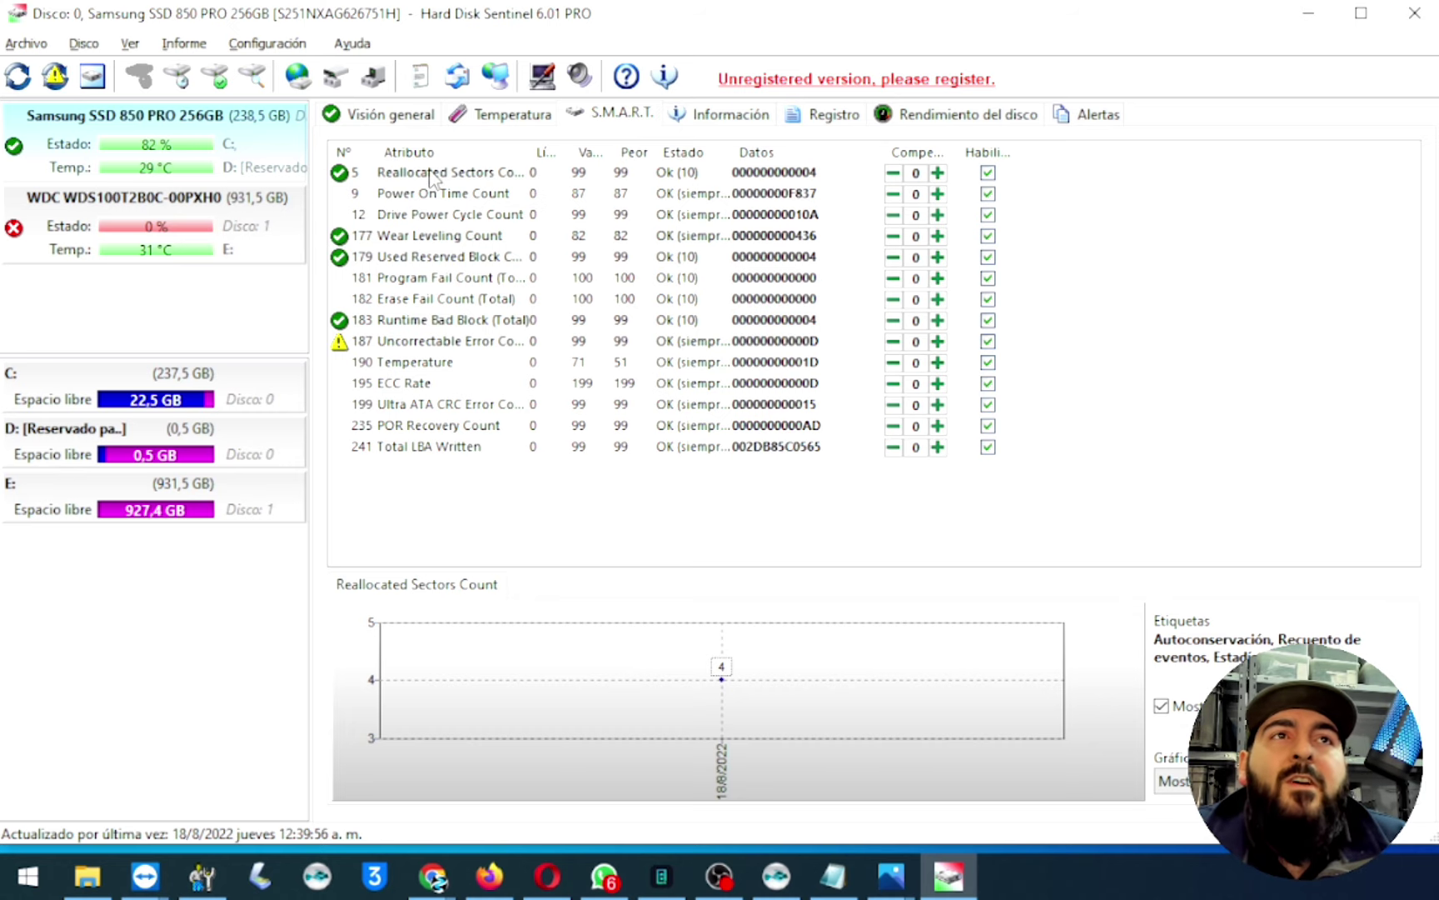
click(693, 117)
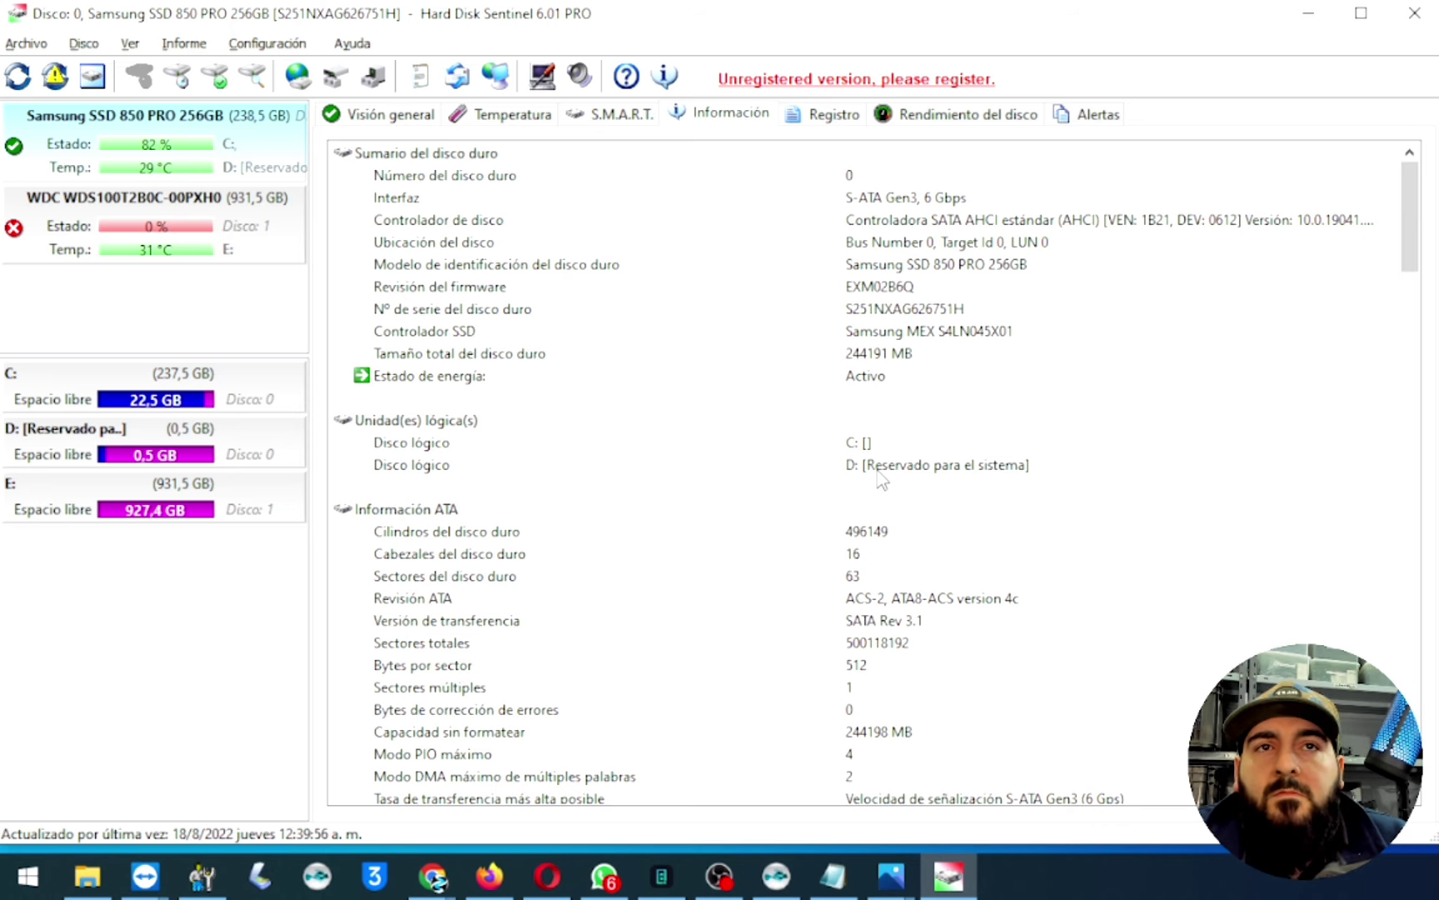
key(Down)
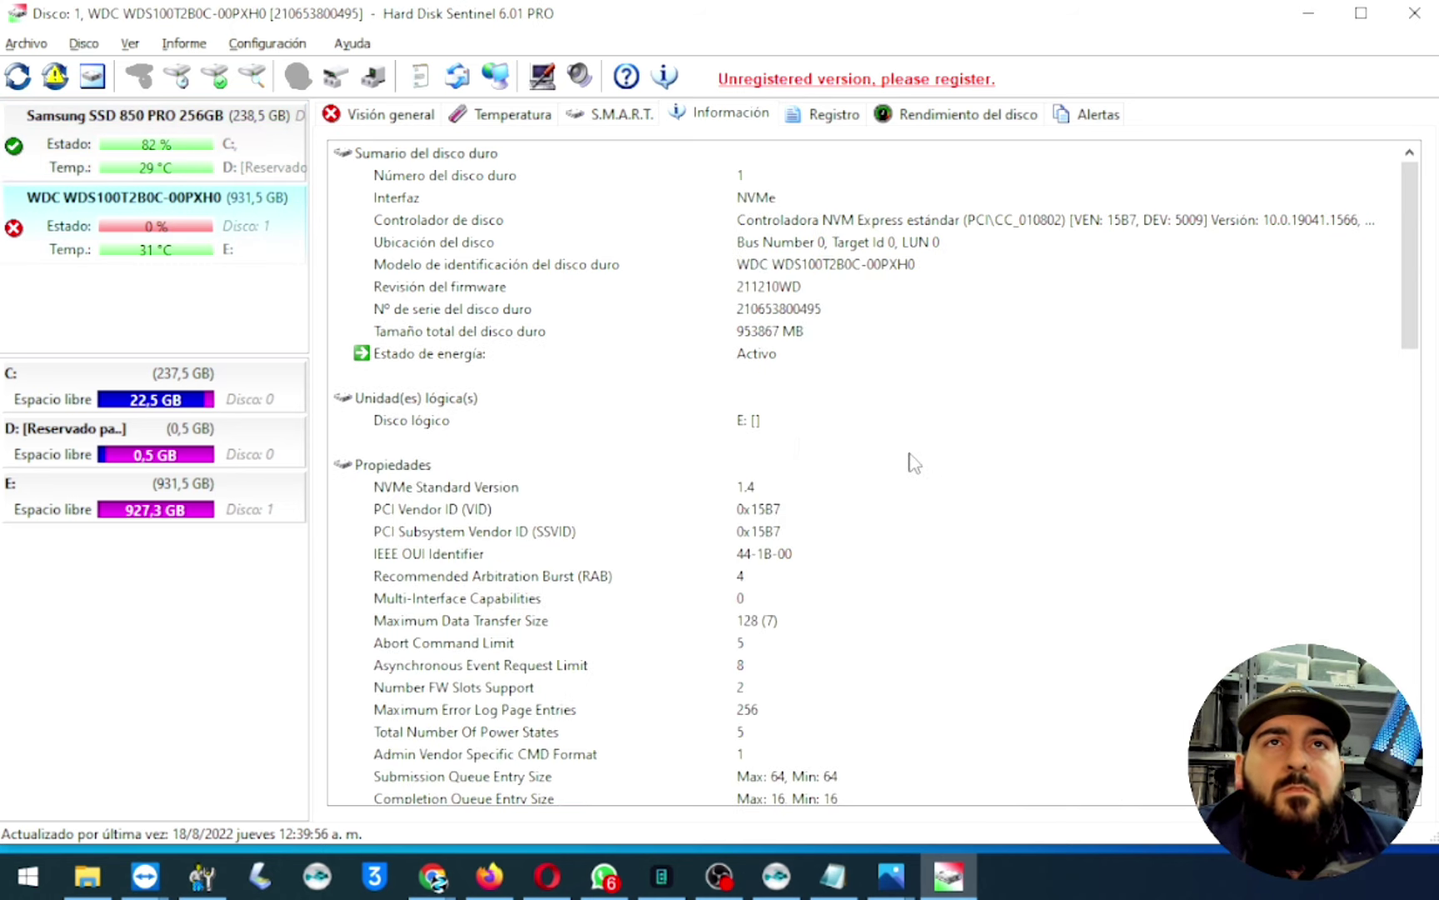
key(Up)
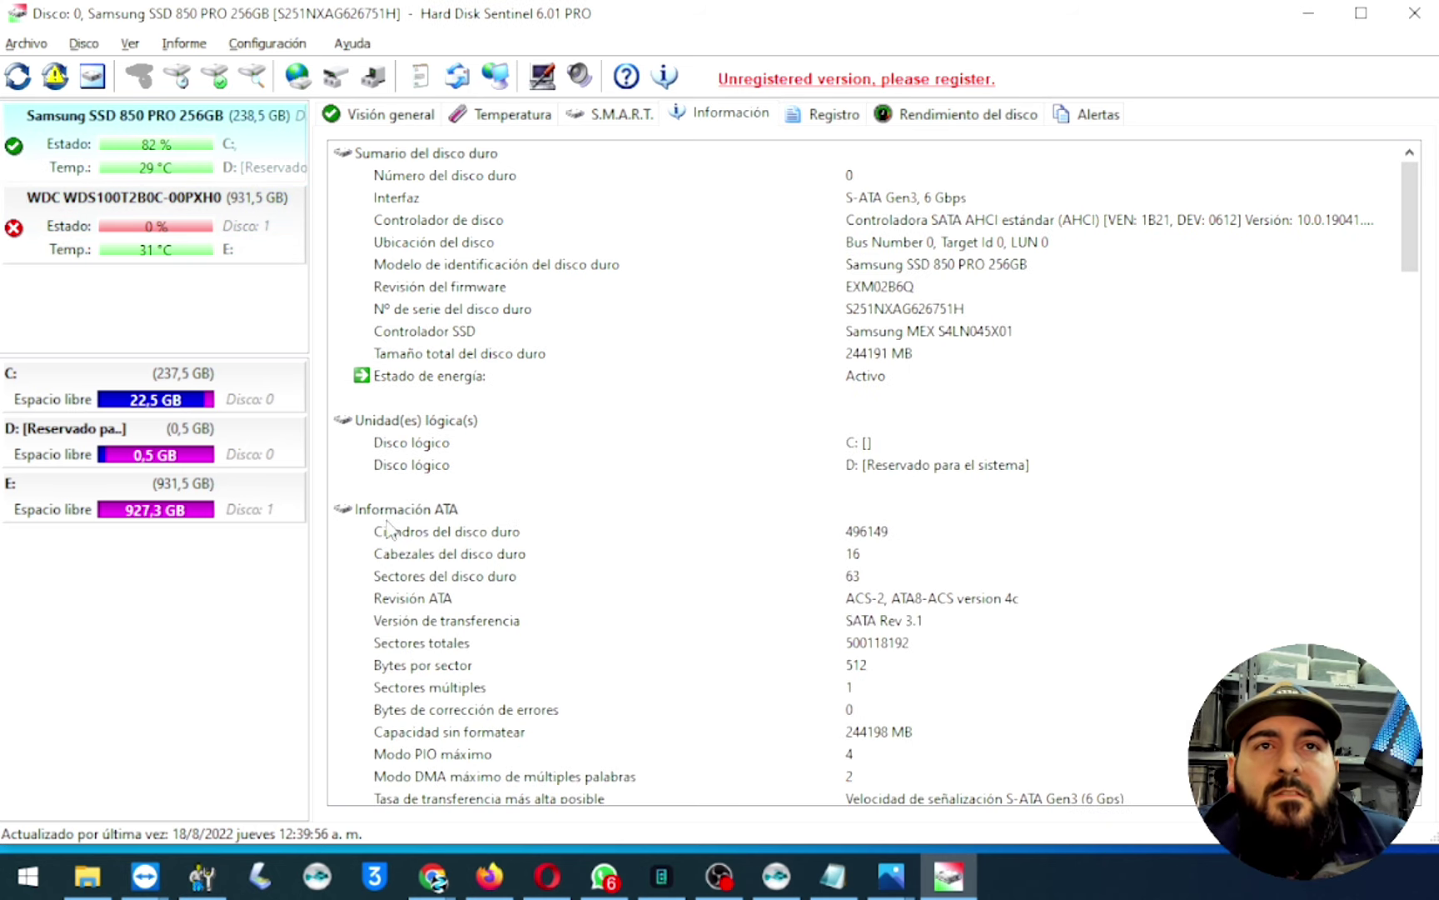
key(alt+Tab)
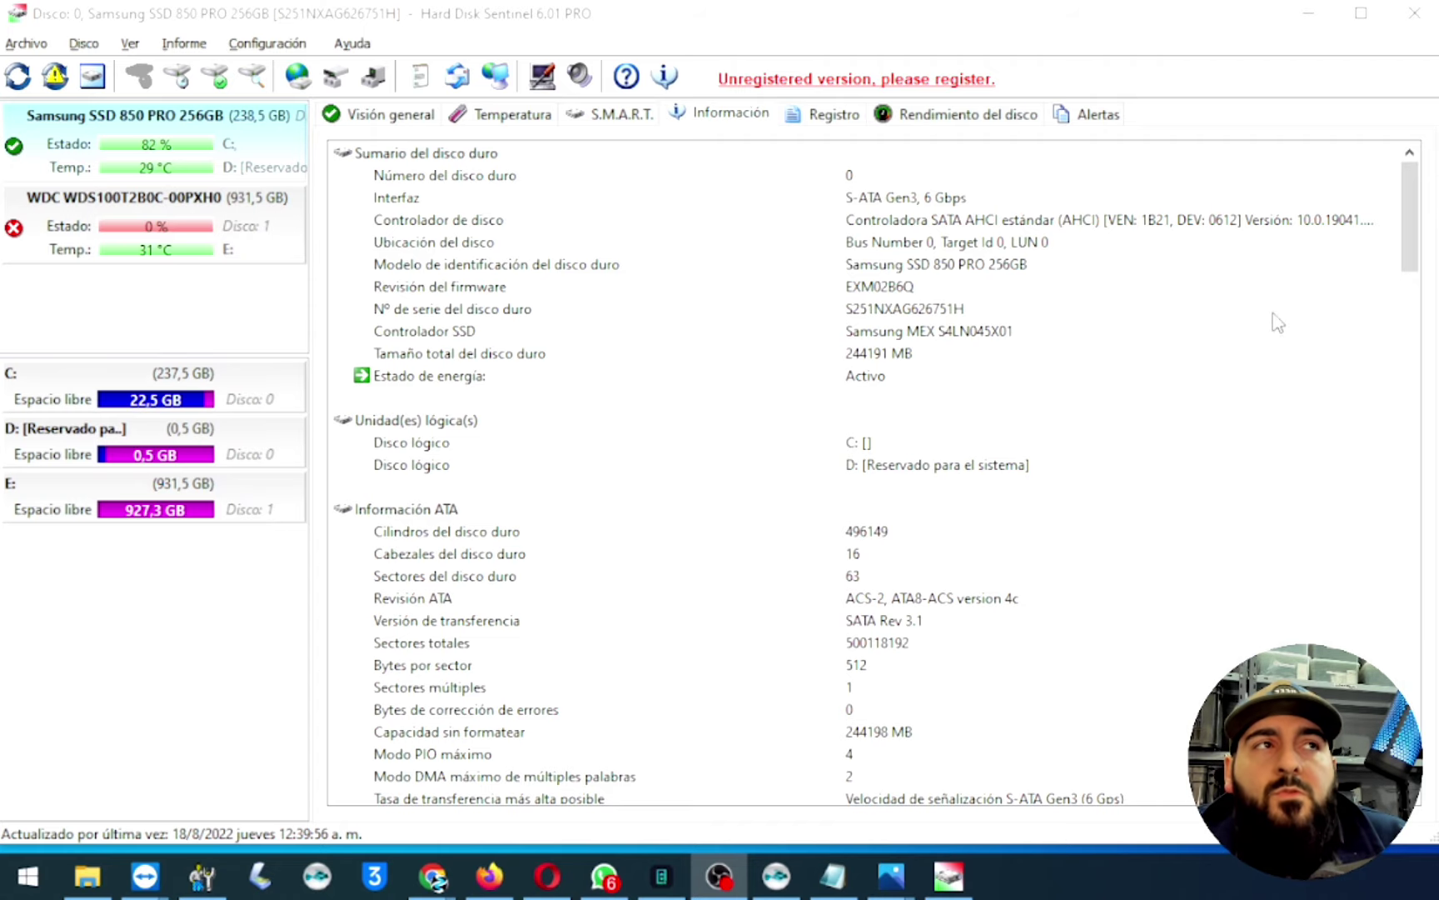
- Check the Samsung drive's event log, disk performance data and alerts, and return to its general health overview
drag(1414, 223, 1373, 185)
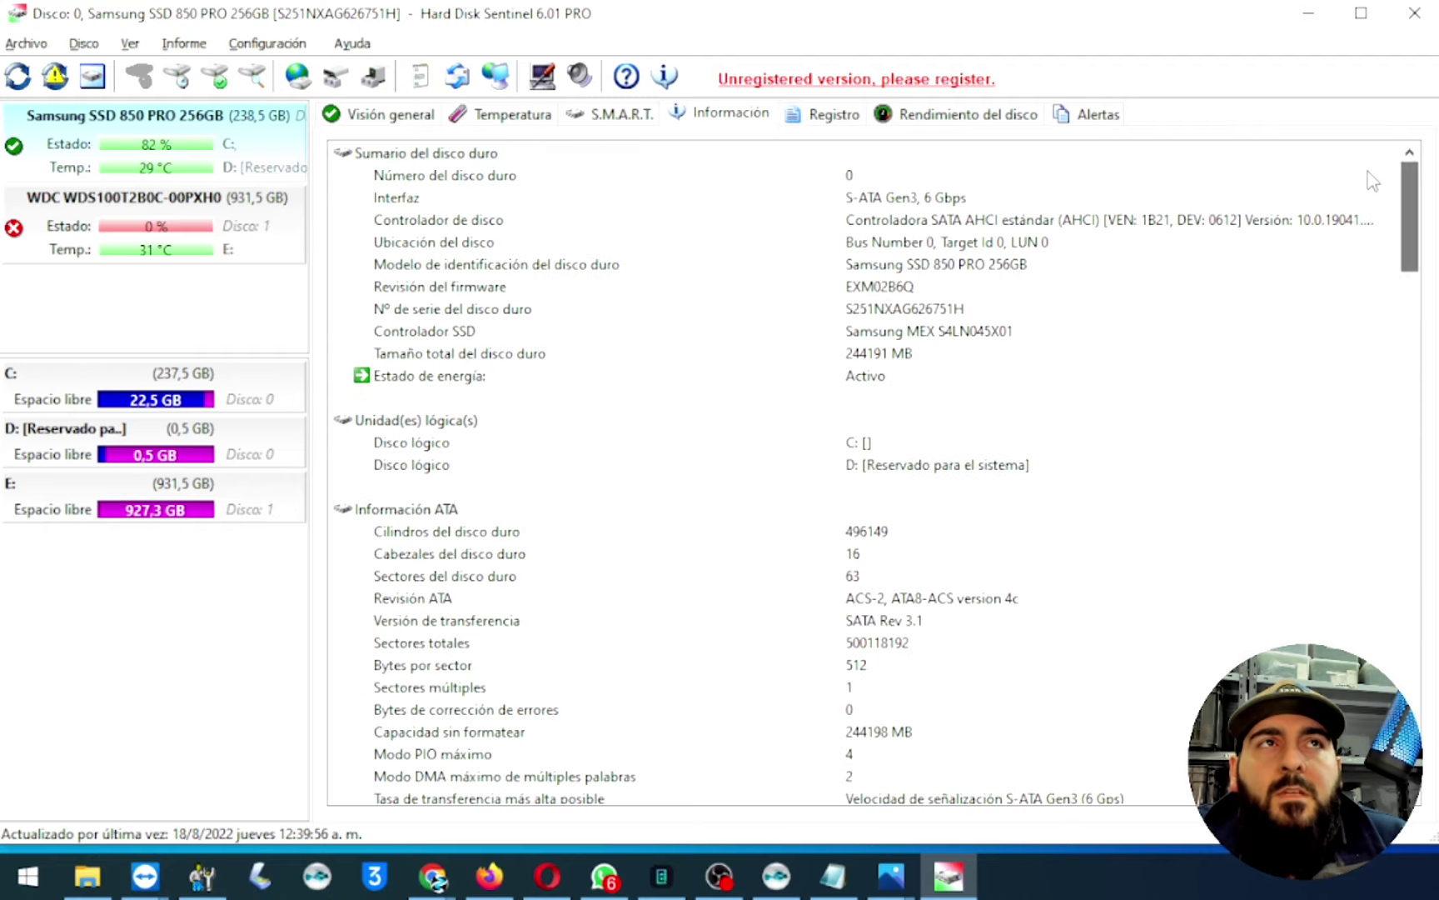
click(828, 119)
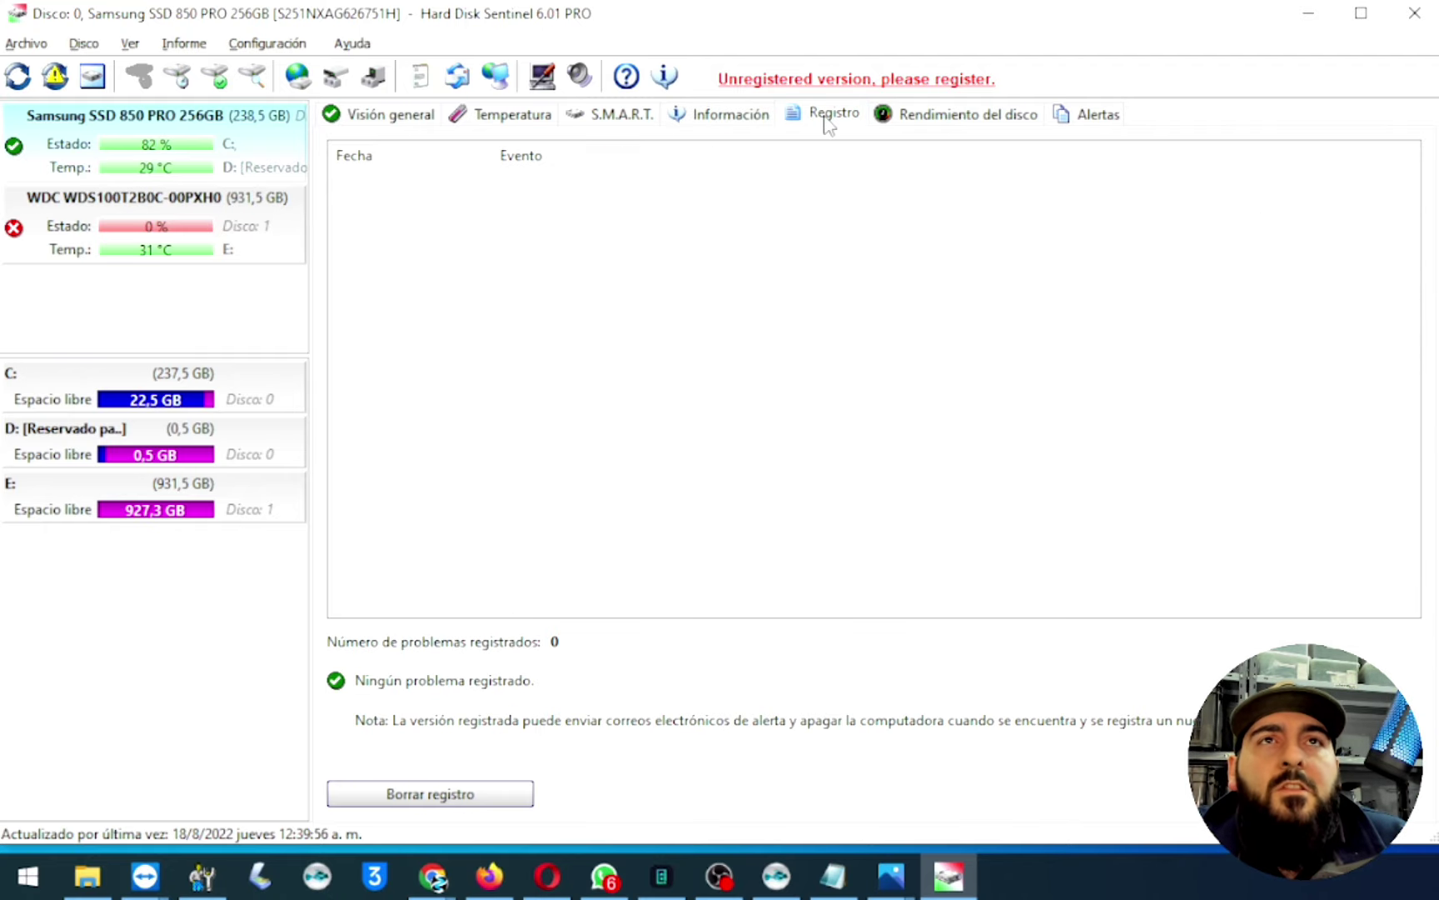
click(964, 125)
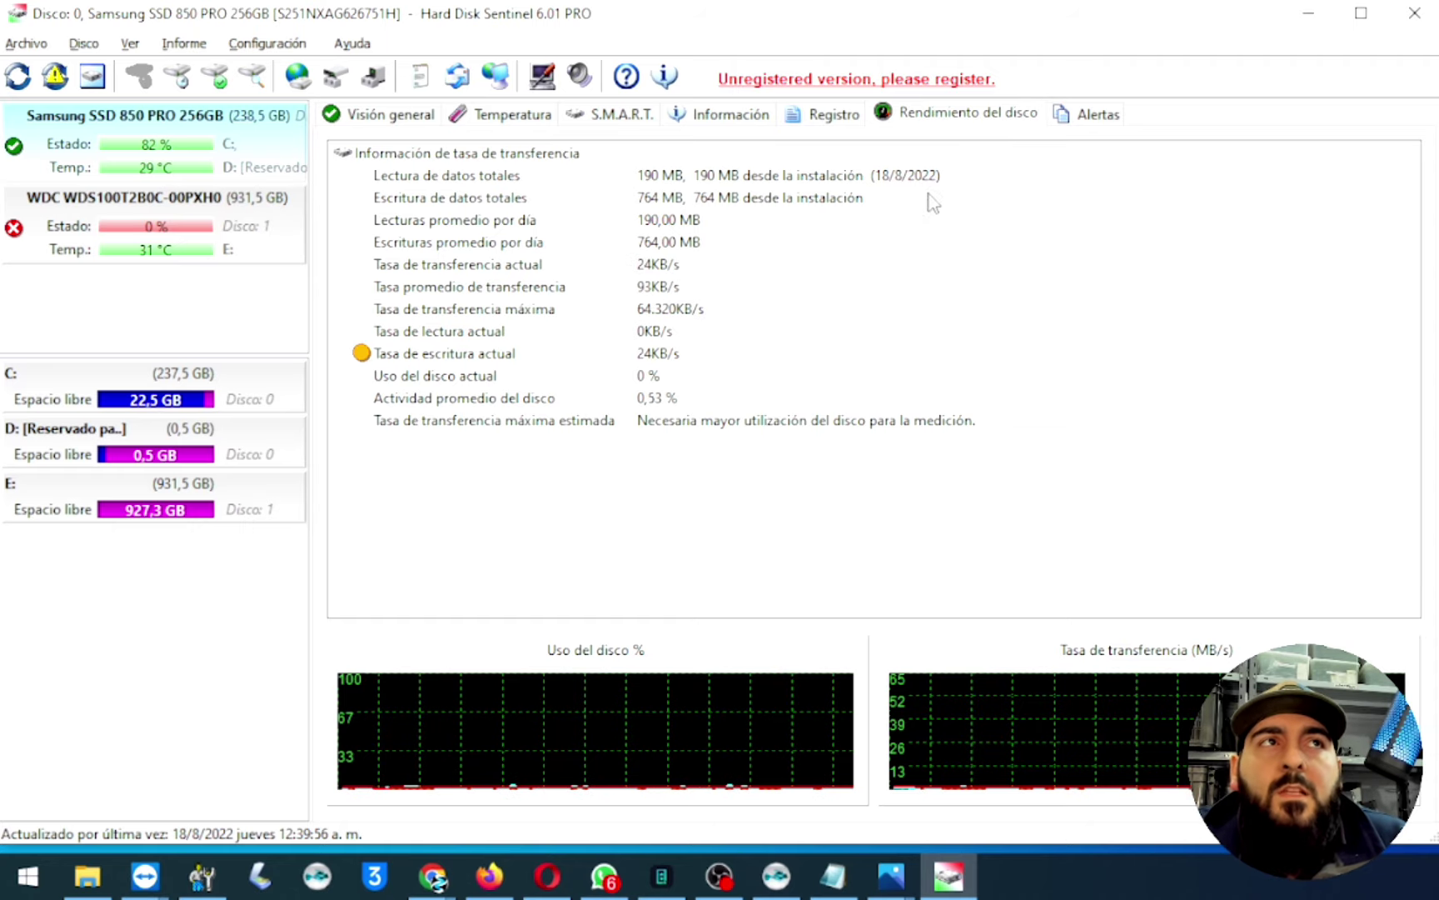
click(1113, 118)
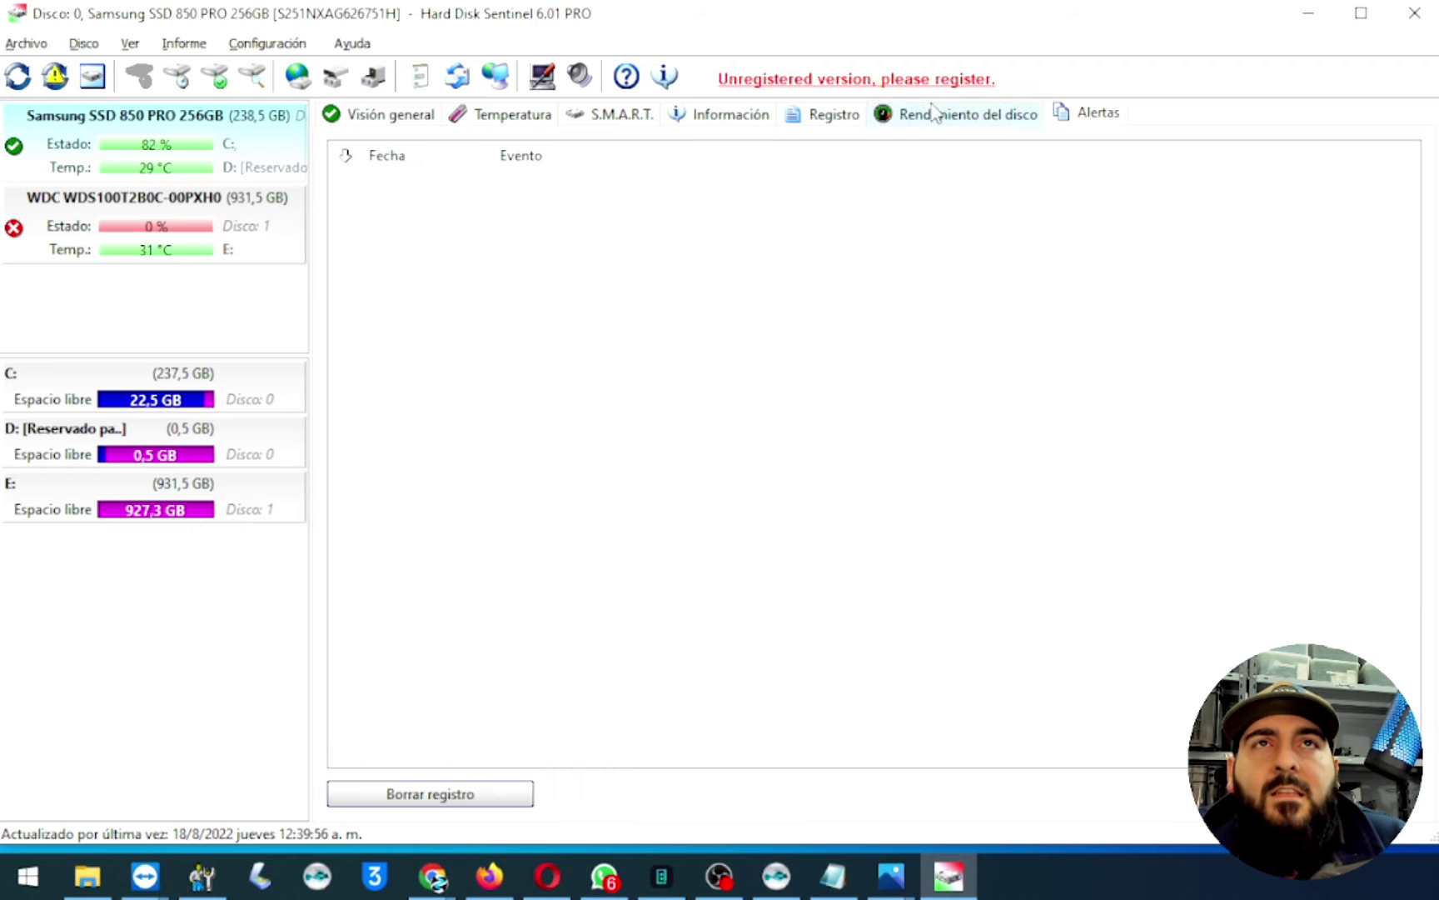
click(383, 123)
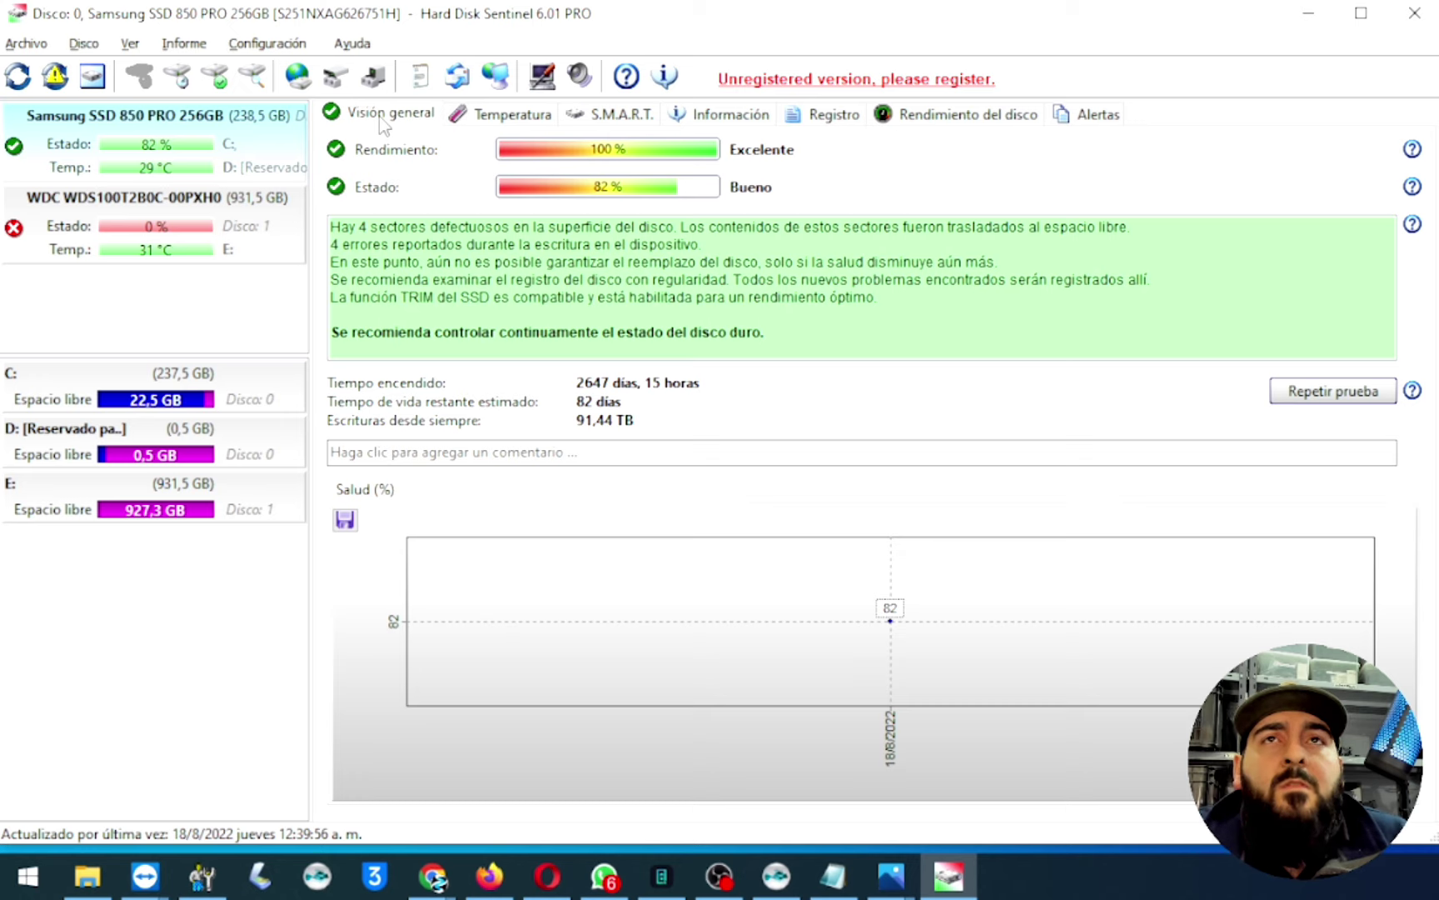
key(alt+Tab)
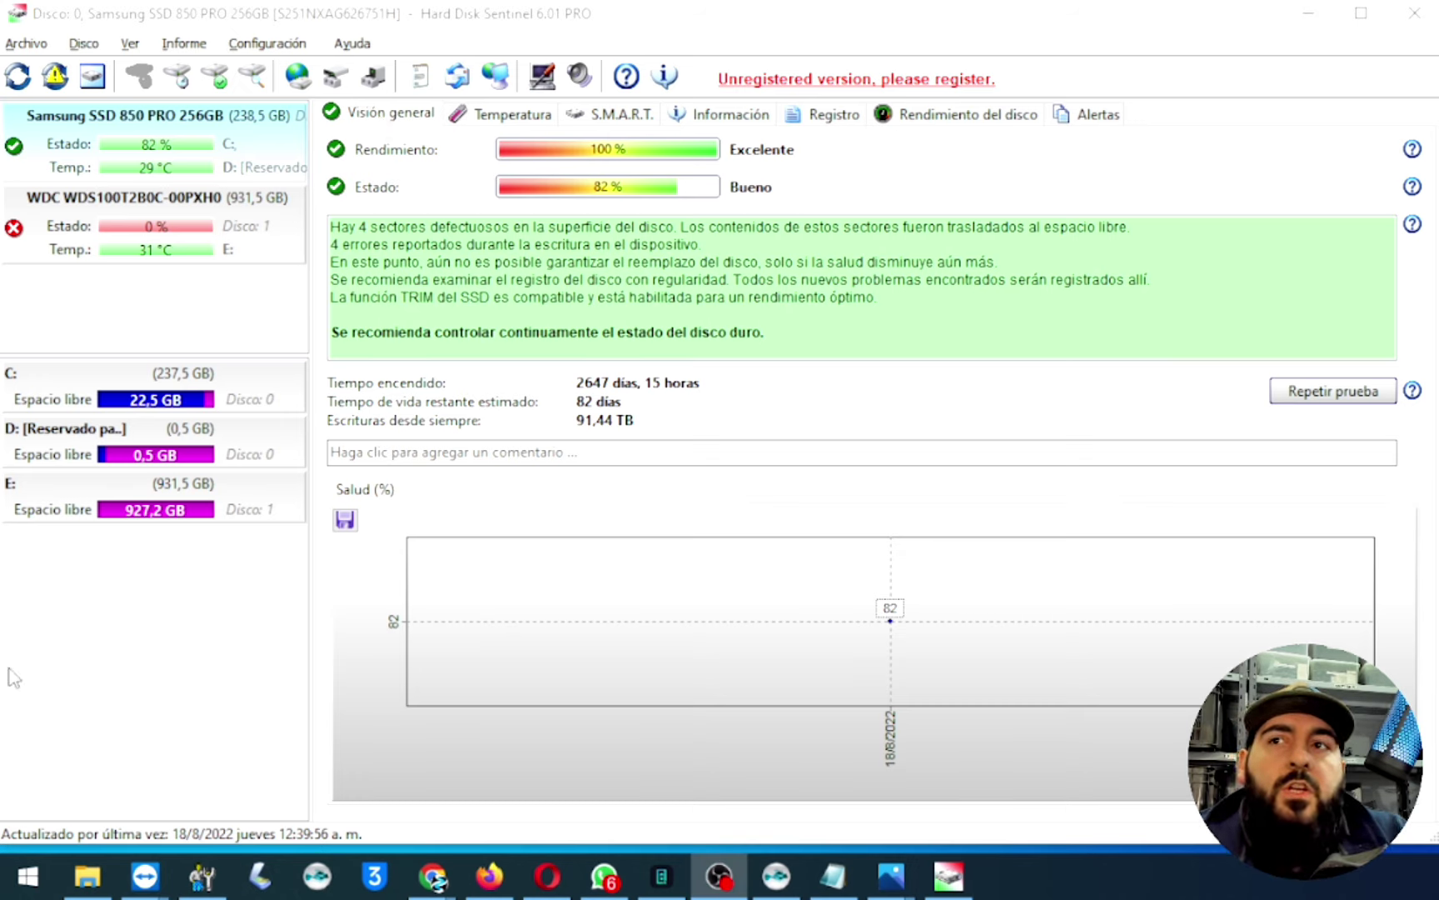